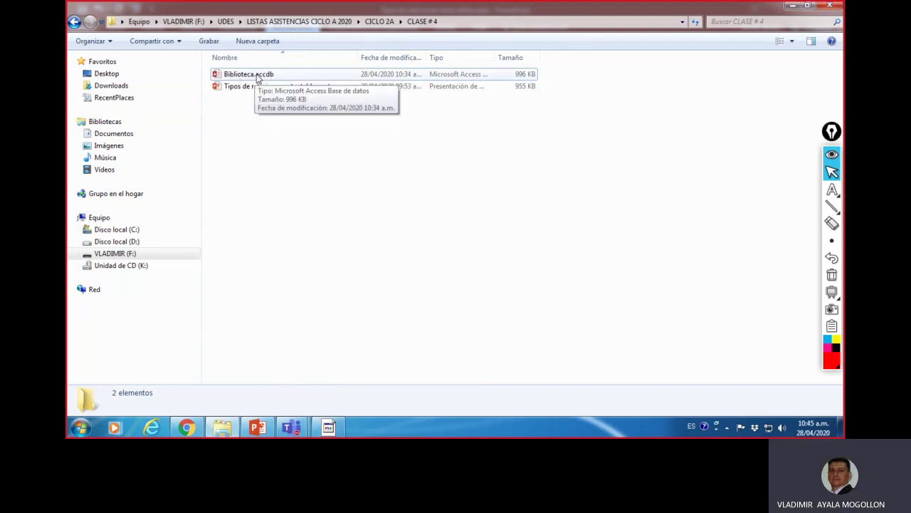
# Open the Biblioteca.accdb database, and check the one-to-one relationship slide in PowerPoint before switching back to Access
pyautogui.click(258, 78)
pyautogui.doubleClick(258, 78)
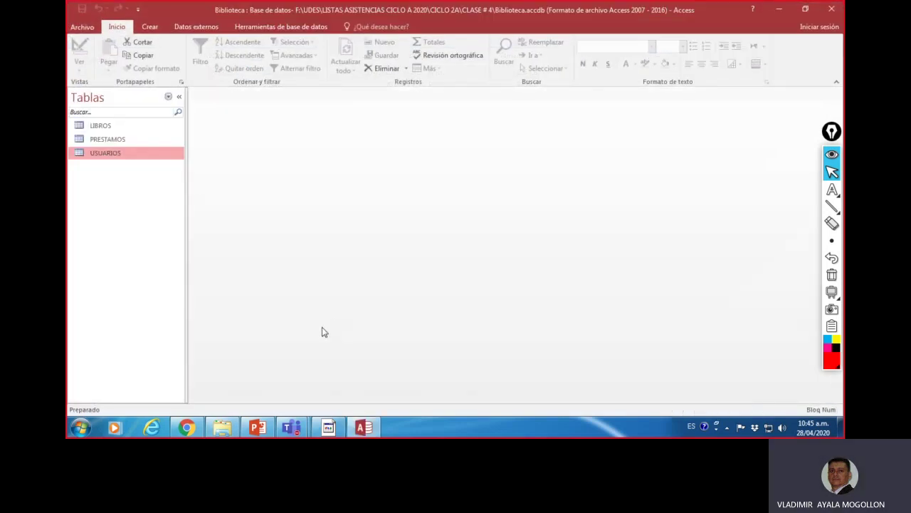
pyautogui.click(261, 429)
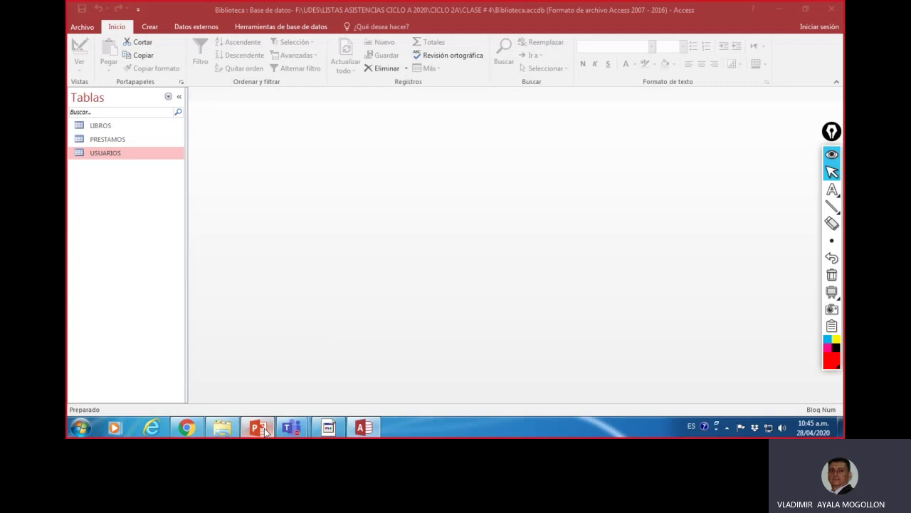
pyautogui.click(261, 430)
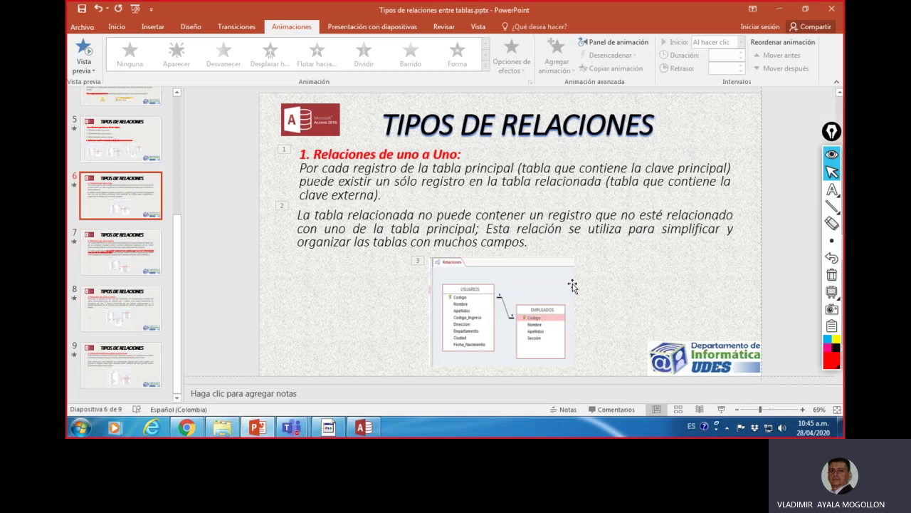
pyautogui.hotkey('alt', 'Tab')
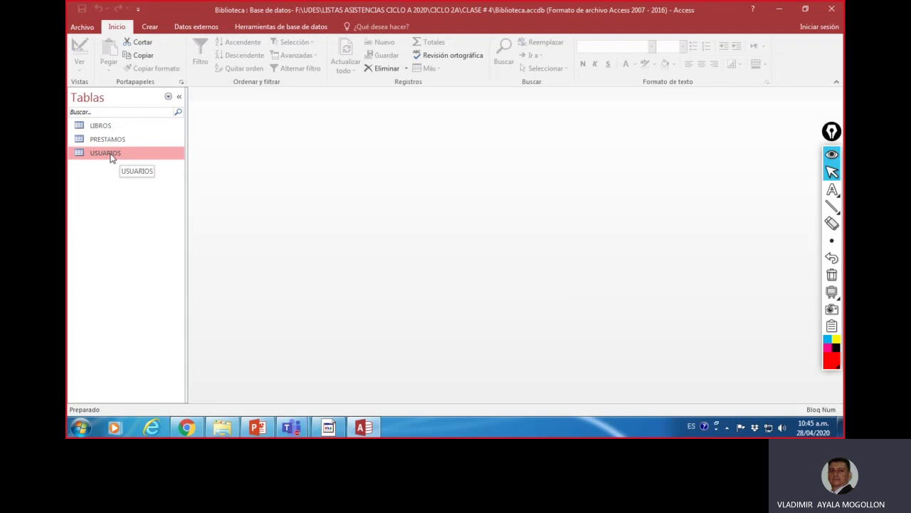
# Open the USUARIOS table and switch it to Design view
pyautogui.doubleClick(111, 157)
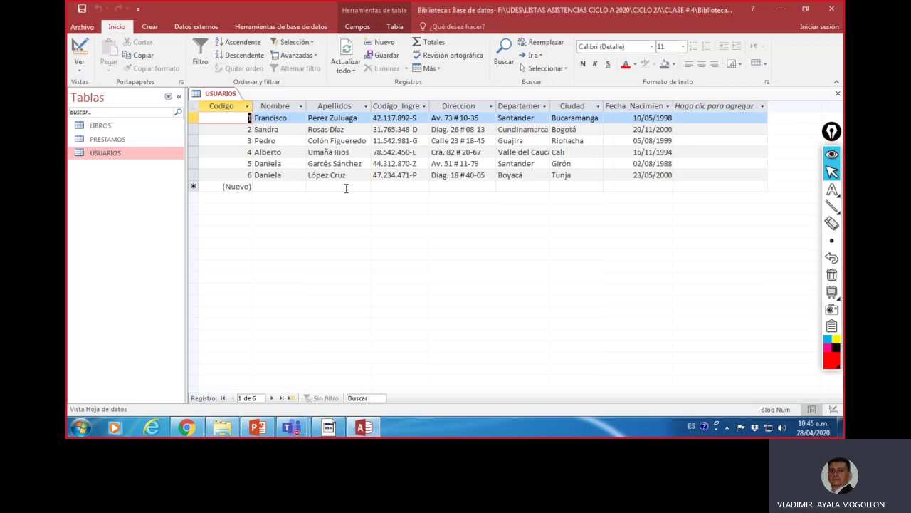
pyautogui.click(79, 62)
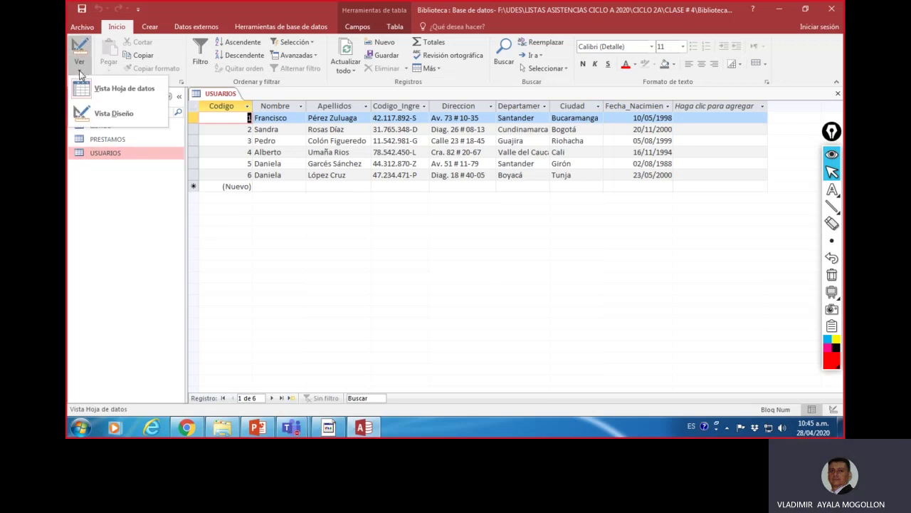
pyautogui.click(95, 113)
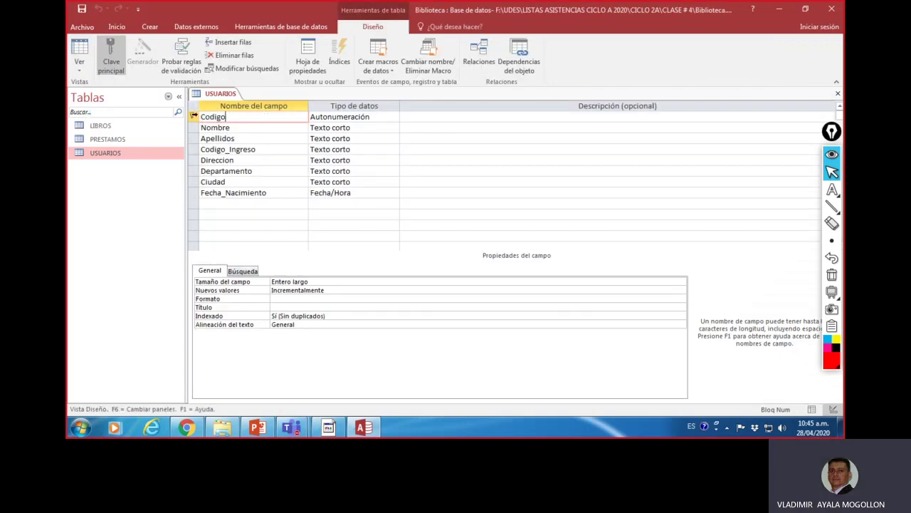
# Annotate the Codigo field's key marker and the primary key command with red arrows, and clear the annotations
pyautogui.click(833, 206)
pyautogui.moveTo(162, 189); pyautogui.dragTo(194, 126)
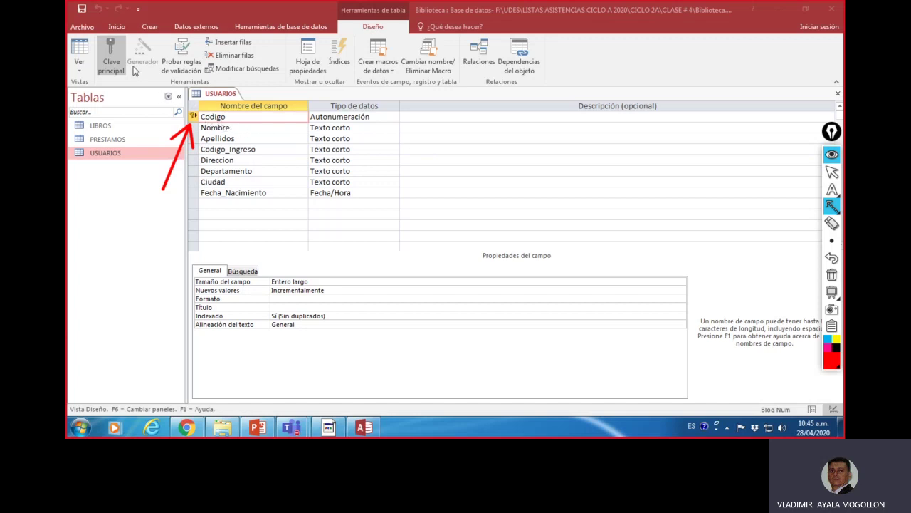
pyautogui.moveTo(130, 105); pyautogui.dragTo(122, 78)
pyautogui.click(831, 275)
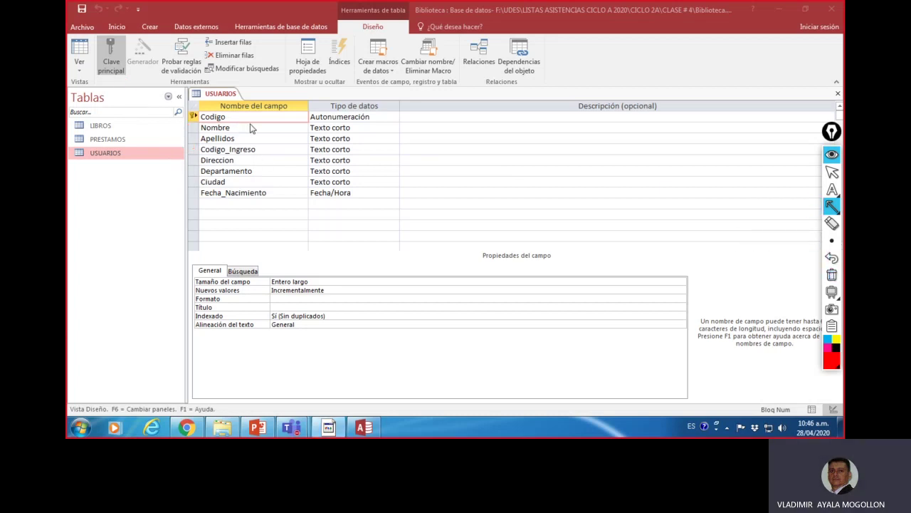
pyautogui.press('Escape')
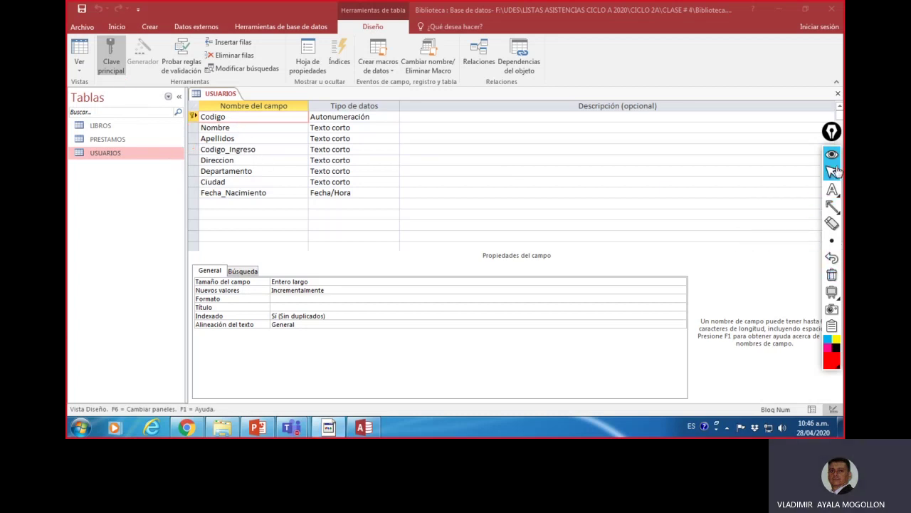
# Remove the primary key from the Codigo field of the USUARIOS table
pyautogui.click(212, 128)
pyautogui.click(203, 119)
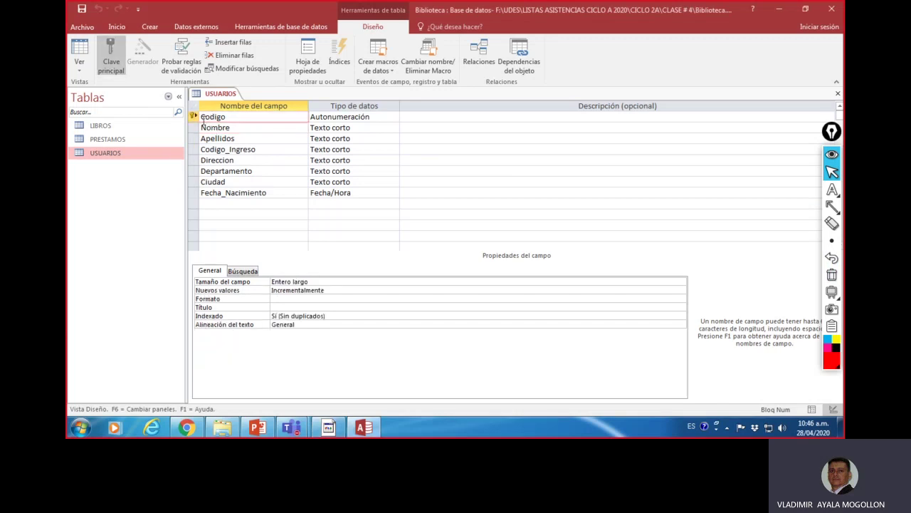
pyautogui.click(229, 128)
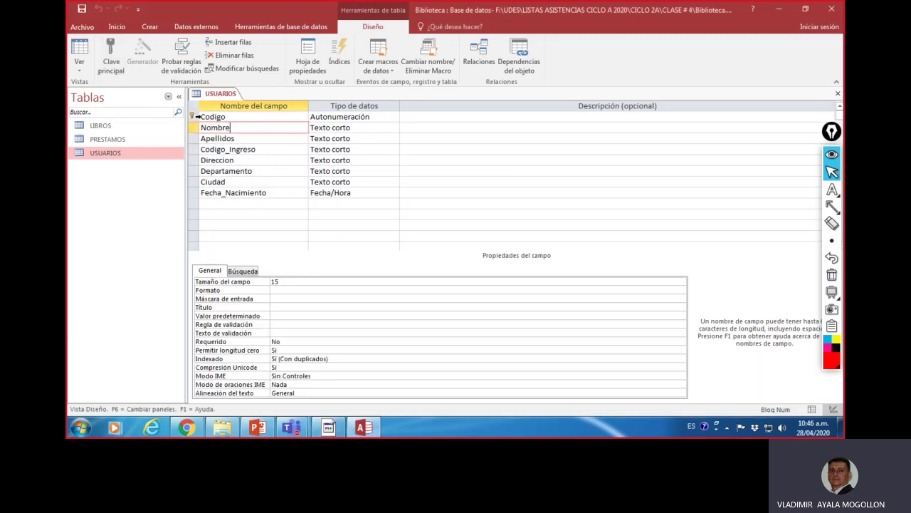
pyautogui.click(198, 117)
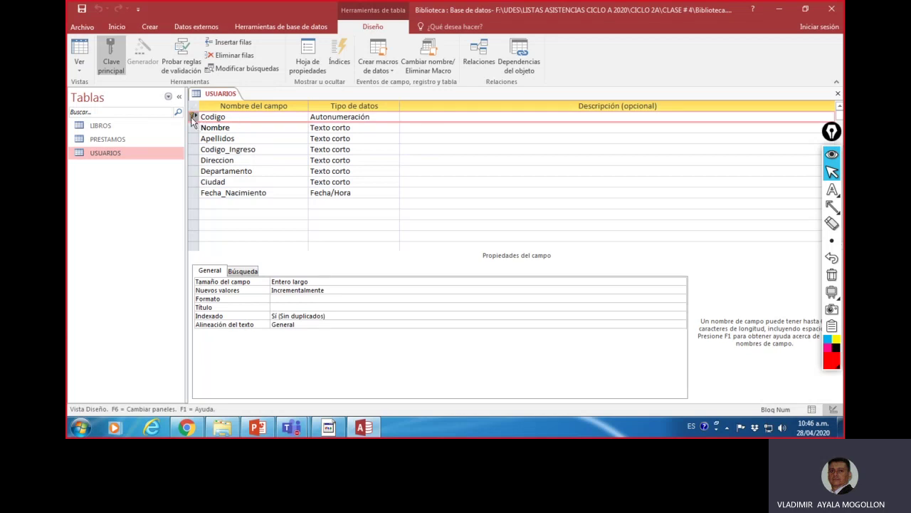
pyautogui.click(193, 127)
pyautogui.click(194, 118)
pyautogui.click(117, 57)
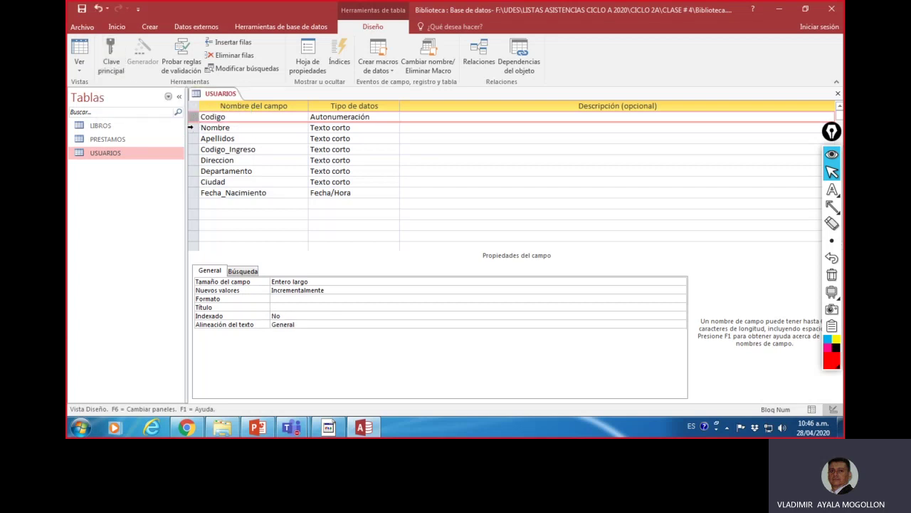
# Set the Nombre field as the primary key of the USUARIOS table
pyautogui.click(191, 127)
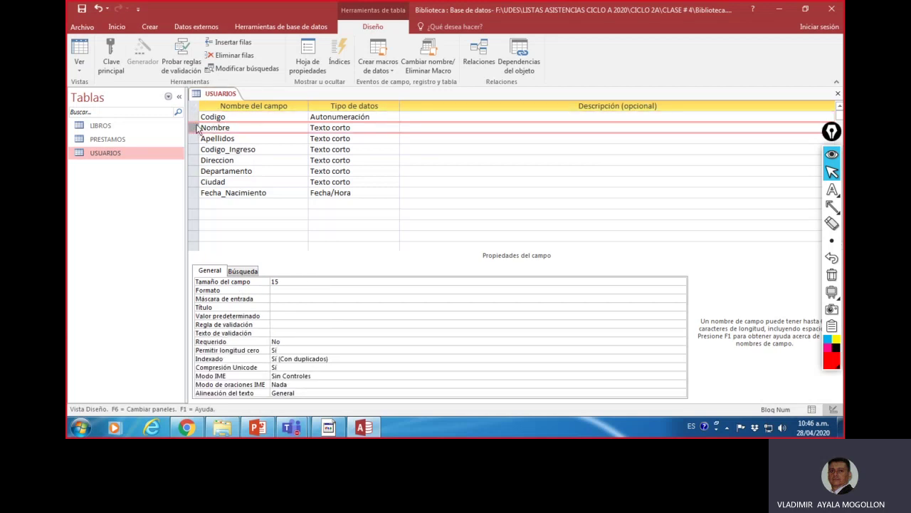
pyautogui.click(113, 54)
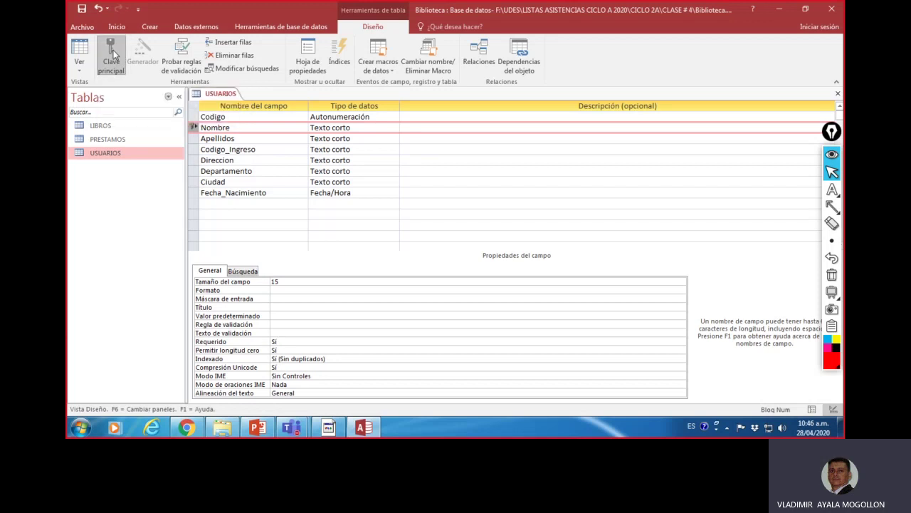
pyautogui.click(276, 116)
pyautogui.click(263, 128)
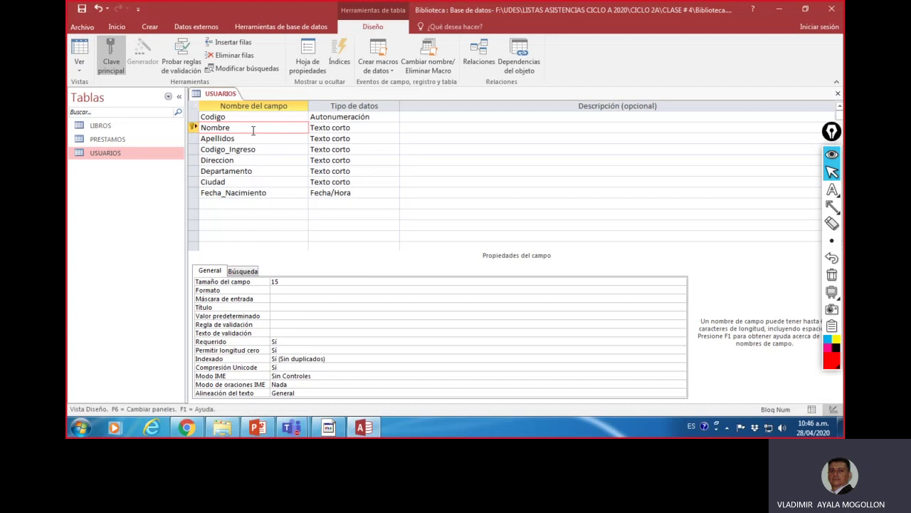
# Remove the primary key from Nombre and assign it back to the Codigo field
pyautogui.click(194, 128)
pyautogui.click(112, 63)
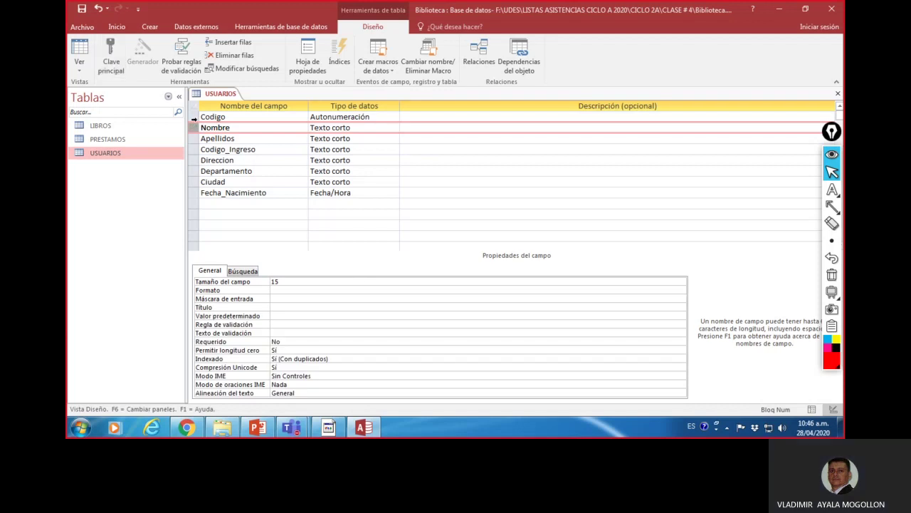
pyautogui.click(194, 117)
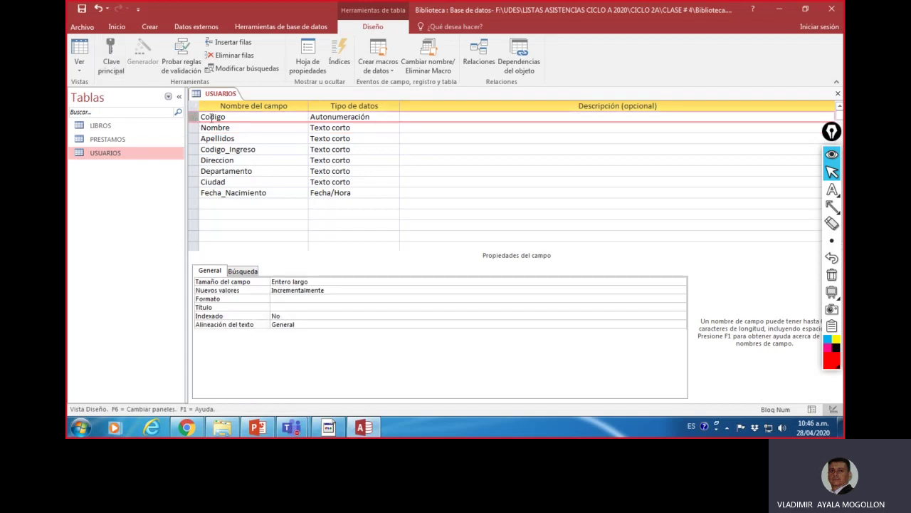
pyautogui.click(116, 58)
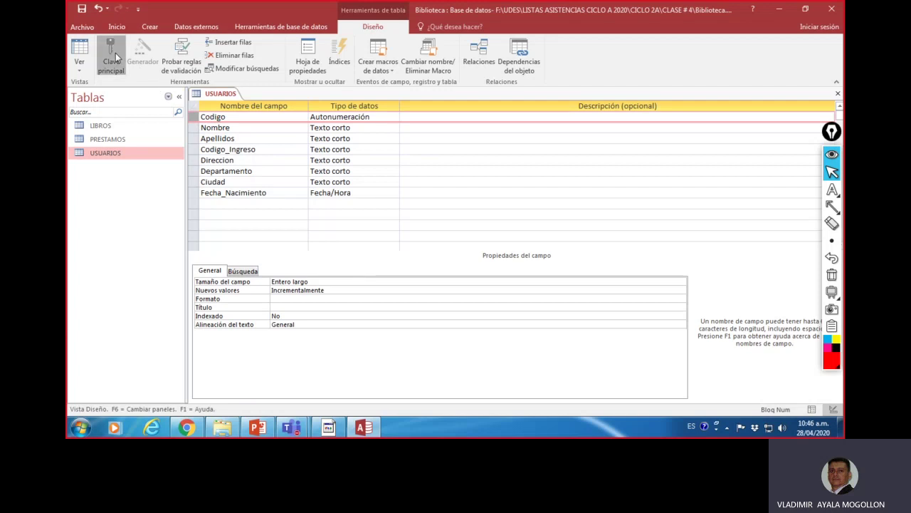
# Examine the data types available for the Codigo field without changing its Autonumeración type
pyautogui.click(416, 115)
pyautogui.click(391, 117)
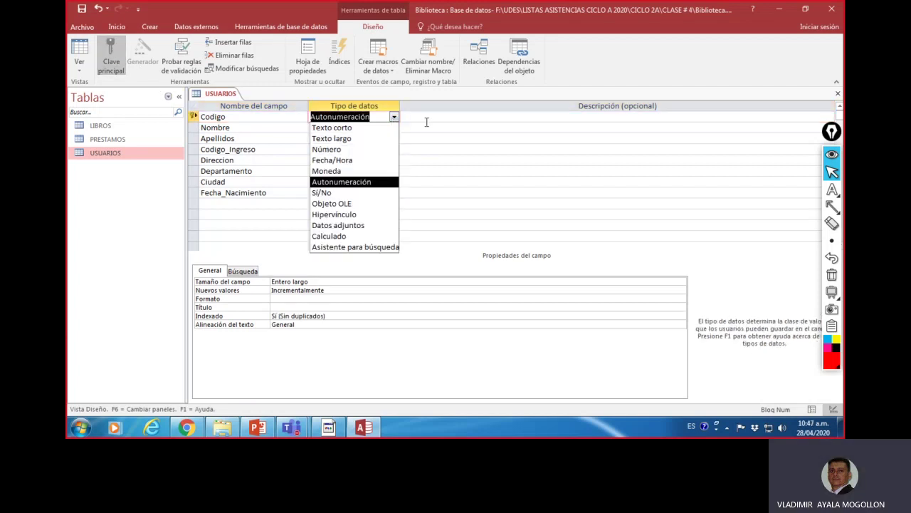
pyautogui.click(427, 120)
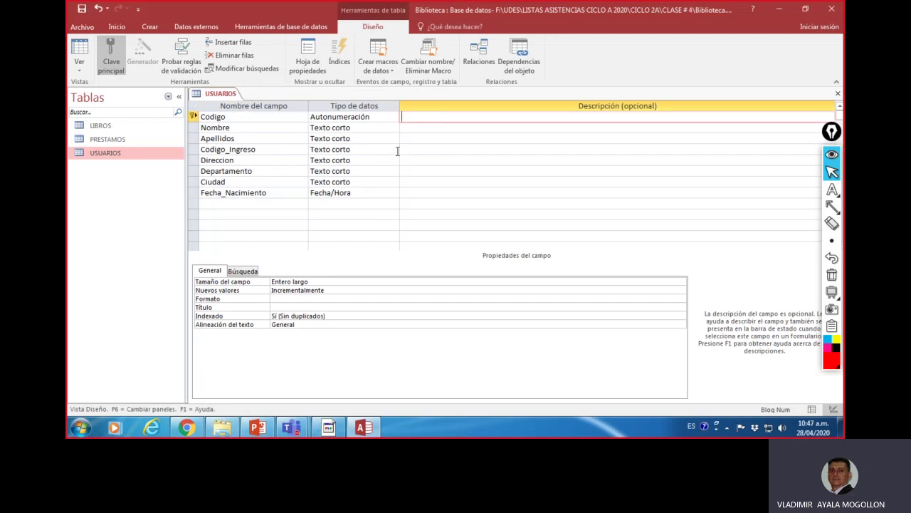
pyautogui.click(376, 117)
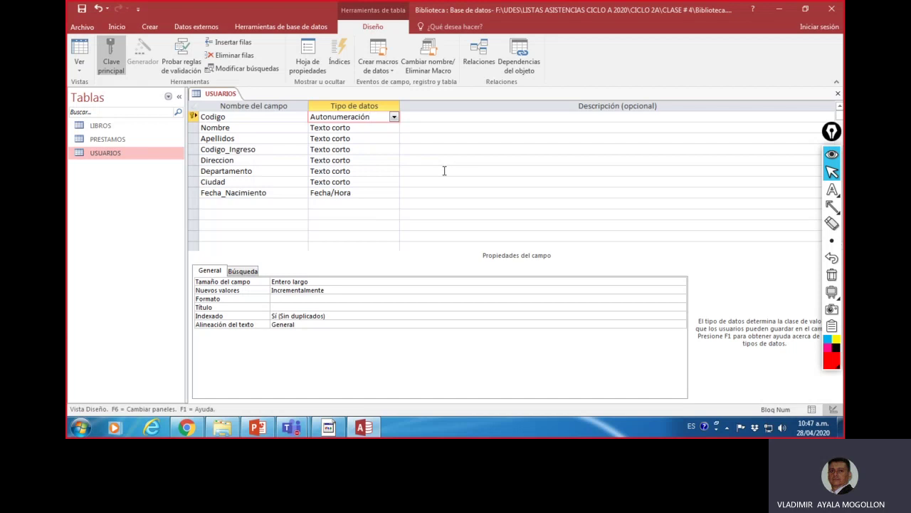
pyautogui.click(441, 119)
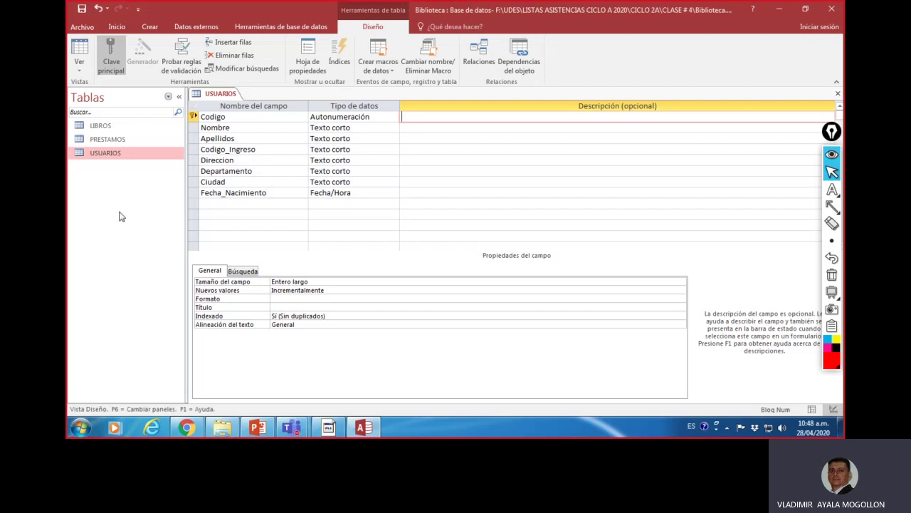
pyautogui.click(468, 137)
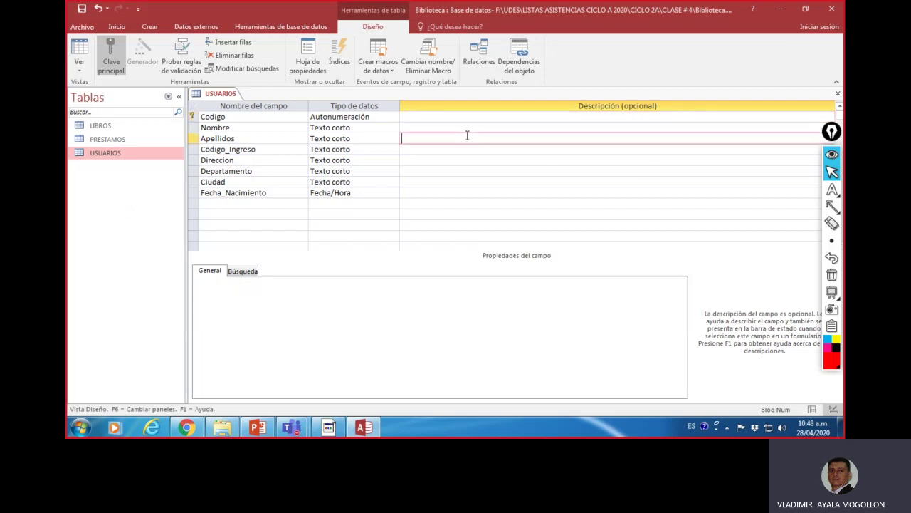
# Copy the USUARIOS table to the clipboard
pyautogui.click(105, 156)
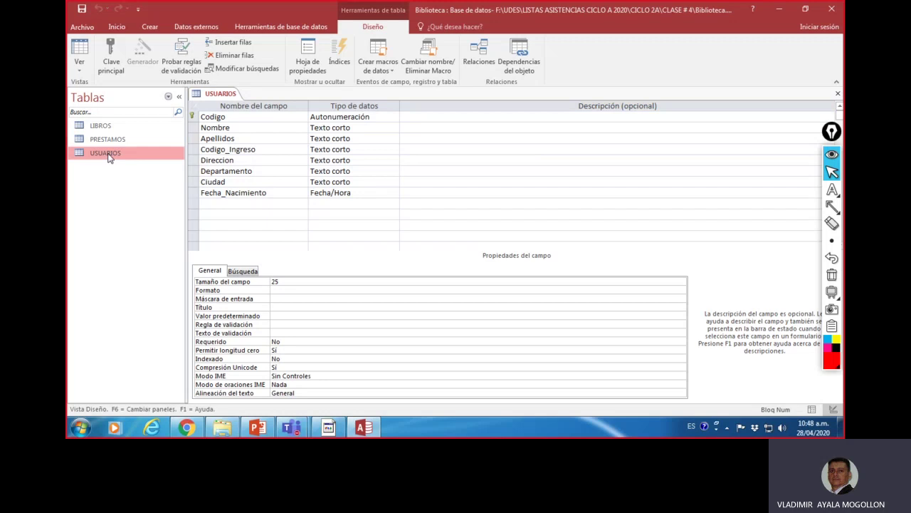
pyautogui.rightClick(109, 157)
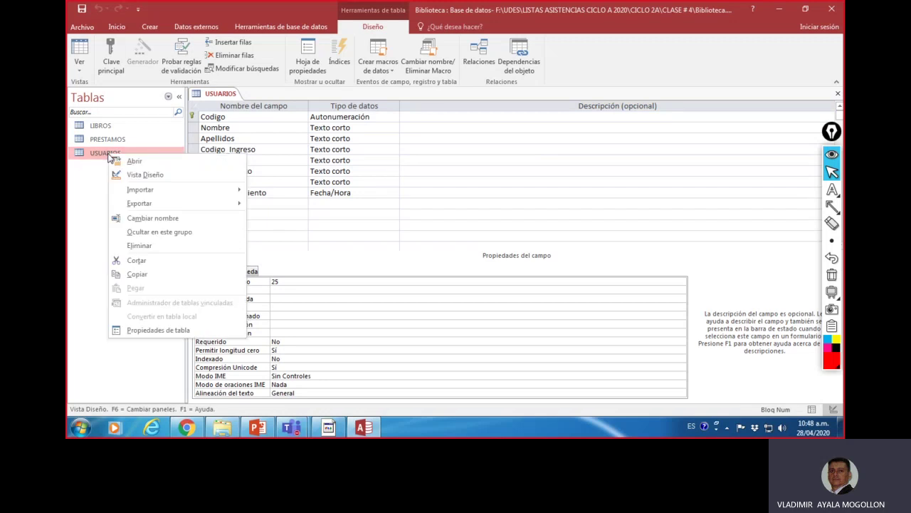
pyautogui.click(151, 277)
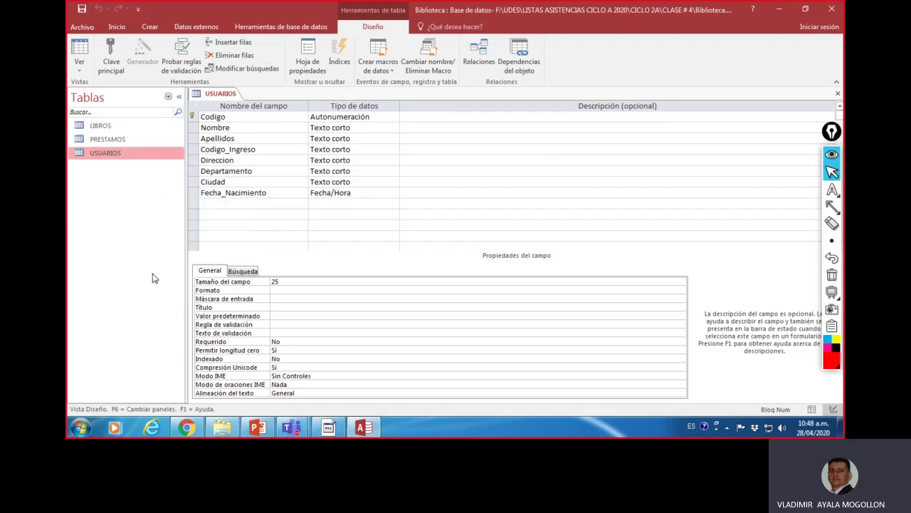
# Try to paste the copied table as EMPLEADOS with structure and data
pyautogui.rightClick(94, 191)
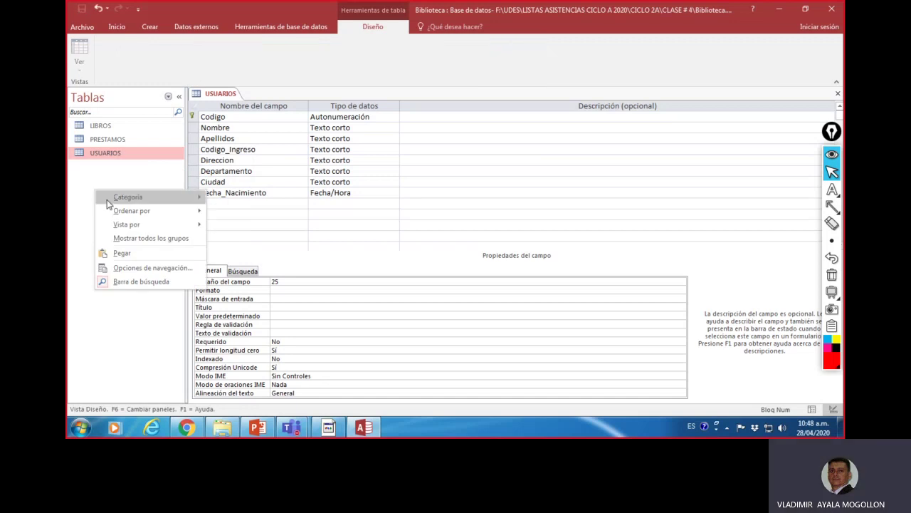
pyautogui.click(122, 254)
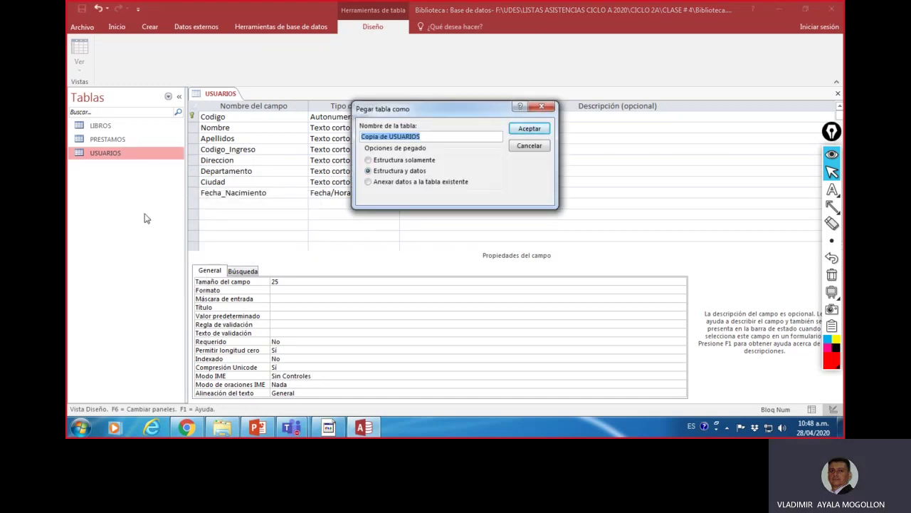
pyautogui.click(430, 137)
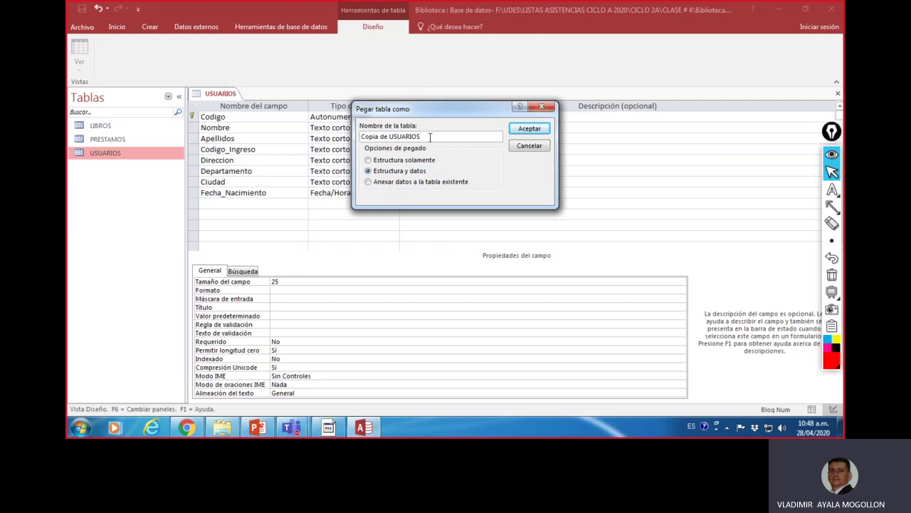
pyautogui.moveTo(425, 138); pyautogui.dragTo(360, 138)
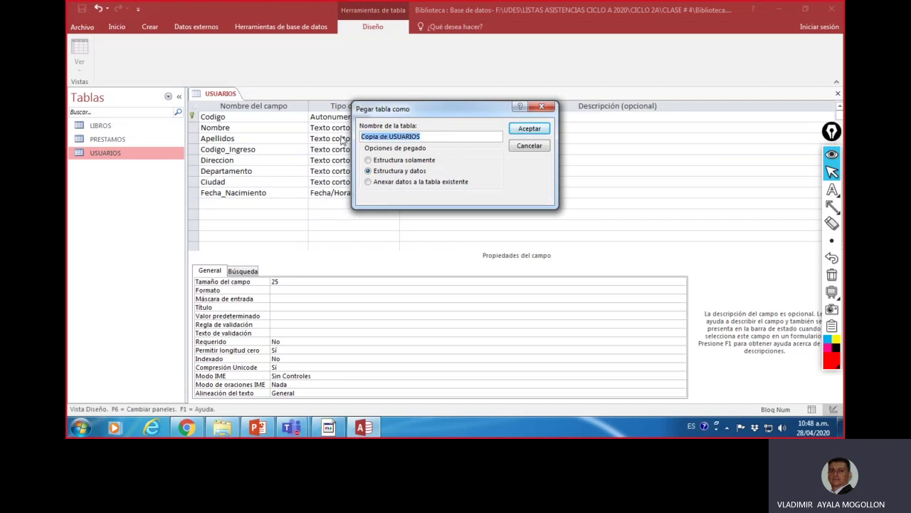
pyautogui.press('capslock')
pyautogui.write('E')
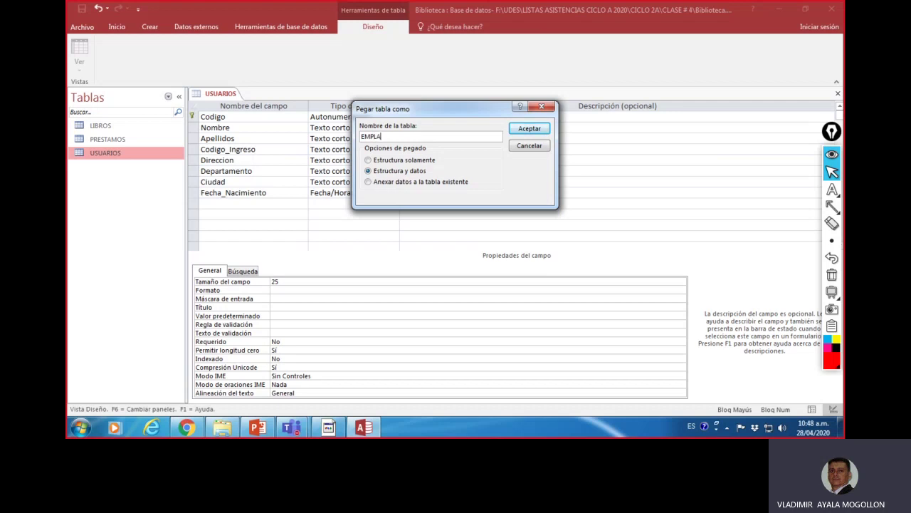
pyautogui.write('MPLA')
pyautogui.write('EADOS')
pyautogui.click(527, 133)
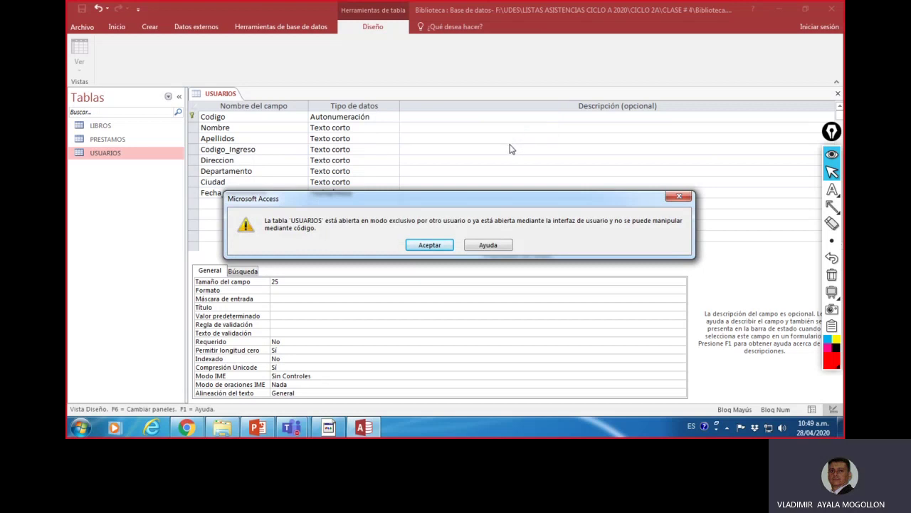
pyautogui.click(432, 246)
pyautogui.click(397, 161)
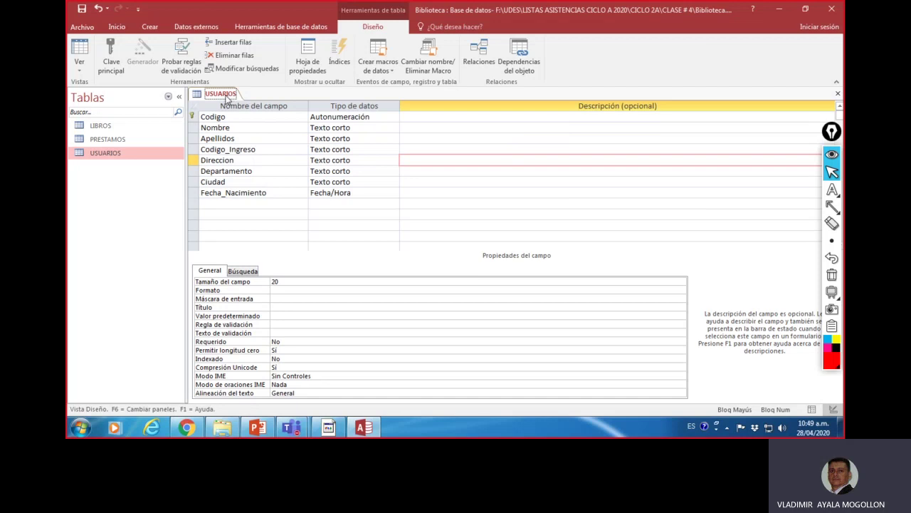
# Close the USUARIOS table and save its design changes
pyautogui.rightClick(226, 98)
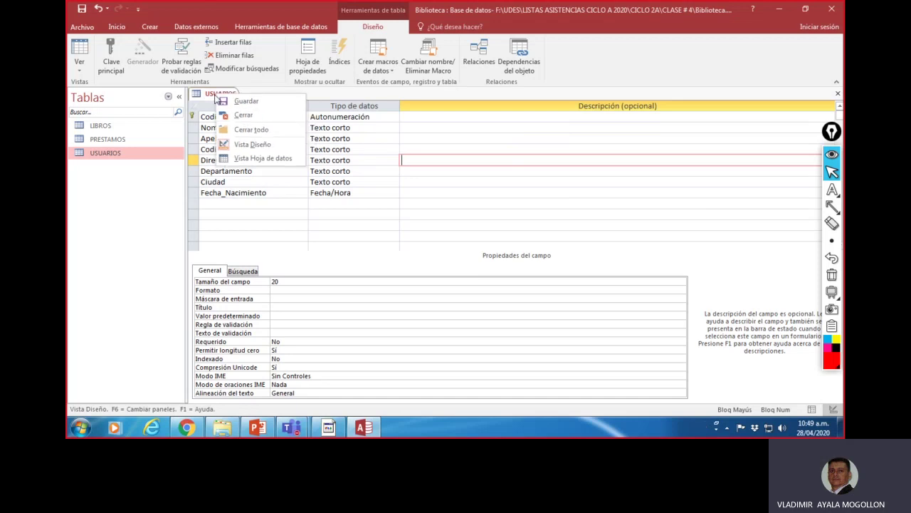
pyautogui.click(244, 117)
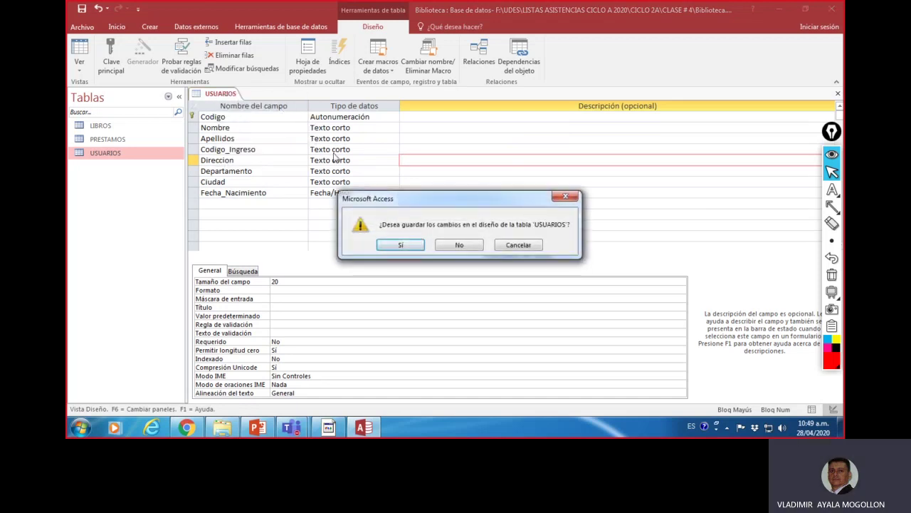
pyautogui.click(403, 247)
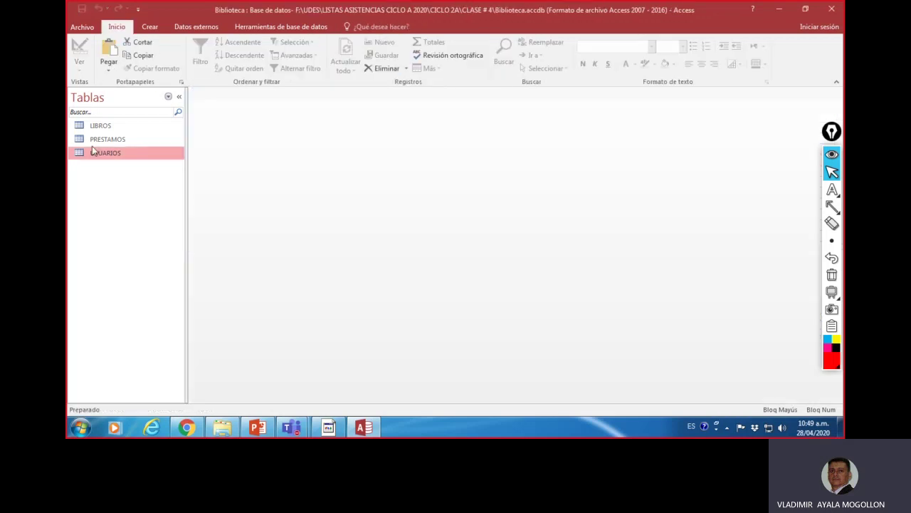
# Duplicate the USUARIOS table as a new table named EMPLEADOS, including structure and data
pyautogui.rightClick(99, 158)
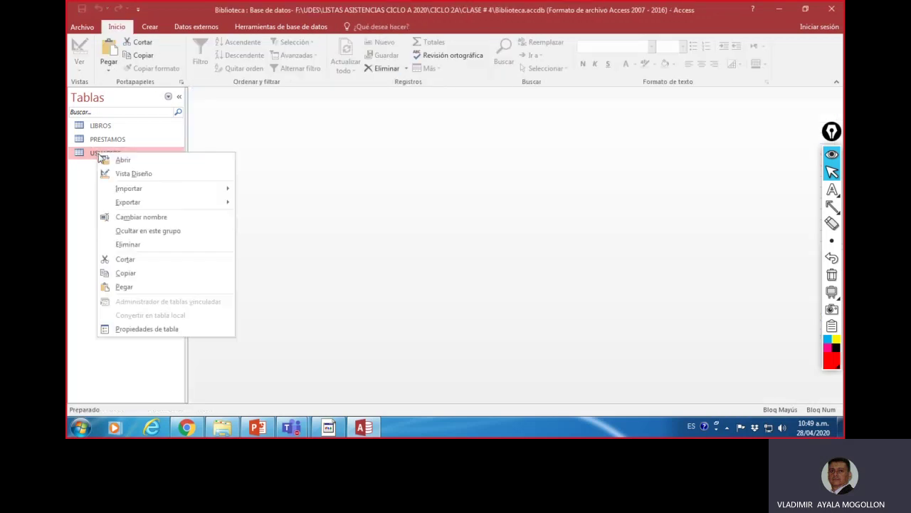
pyautogui.click(136, 273)
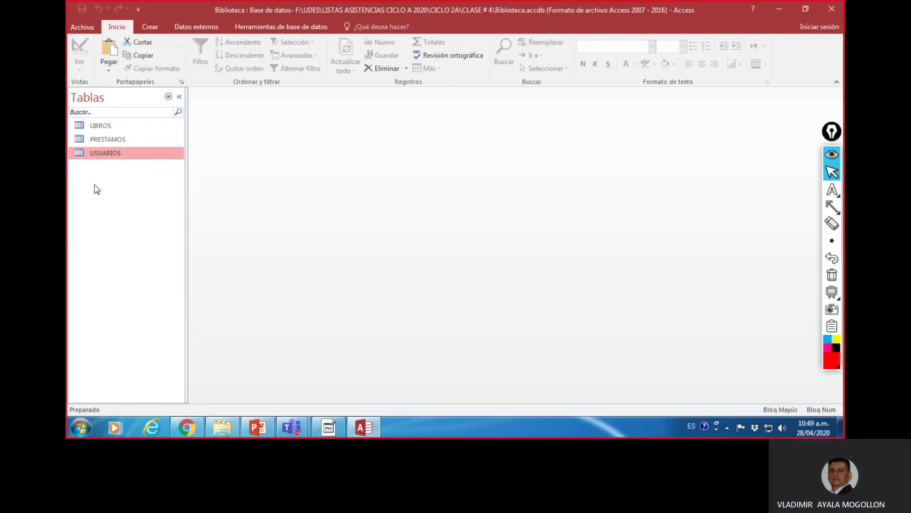
pyautogui.rightClick(94, 188)
pyautogui.click(124, 247)
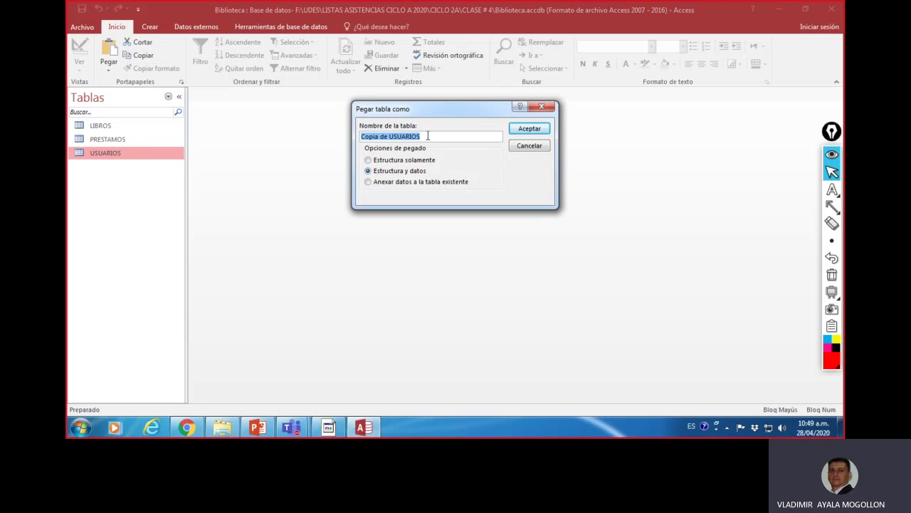
pyautogui.write('EMPLEA')
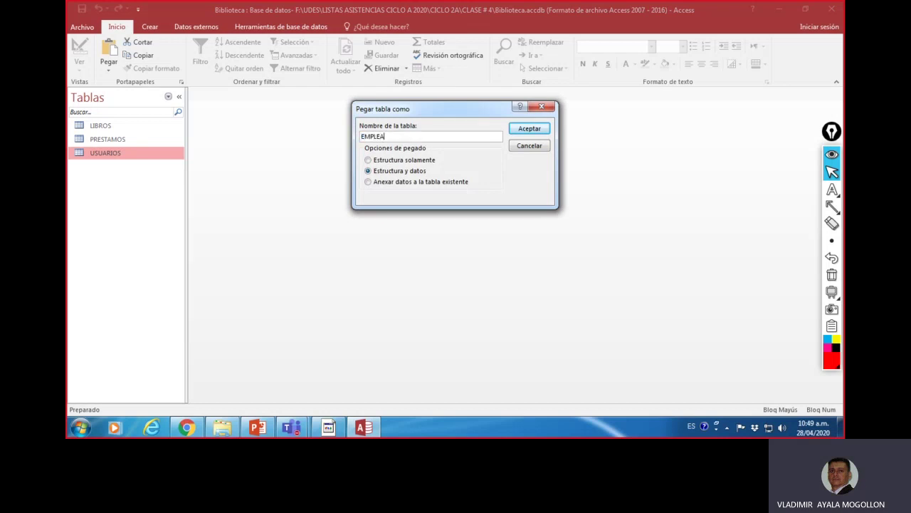
pyautogui.write('DOS')
pyautogui.click(530, 129)
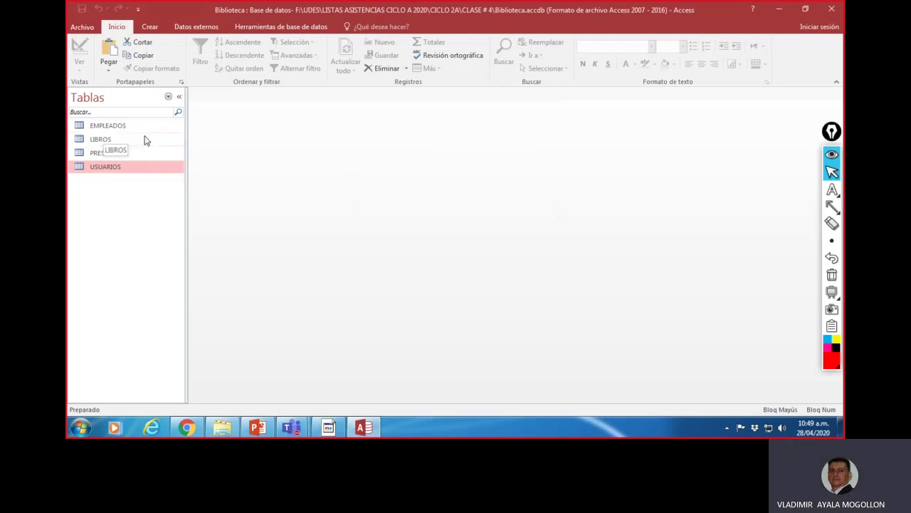
# Open the EMPLEADOS table and examine the Codigo_Ingreso value of its first record
pyautogui.click(117, 126)
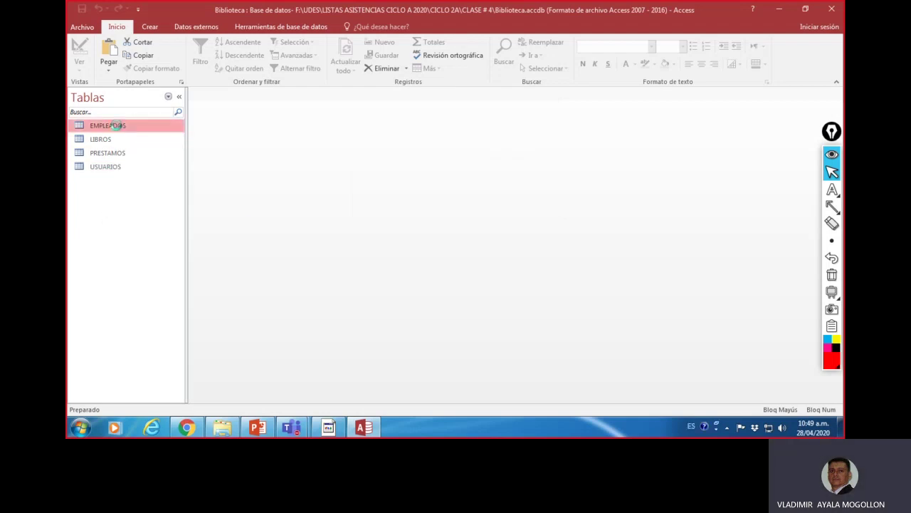
pyautogui.doubleClick(117, 126)
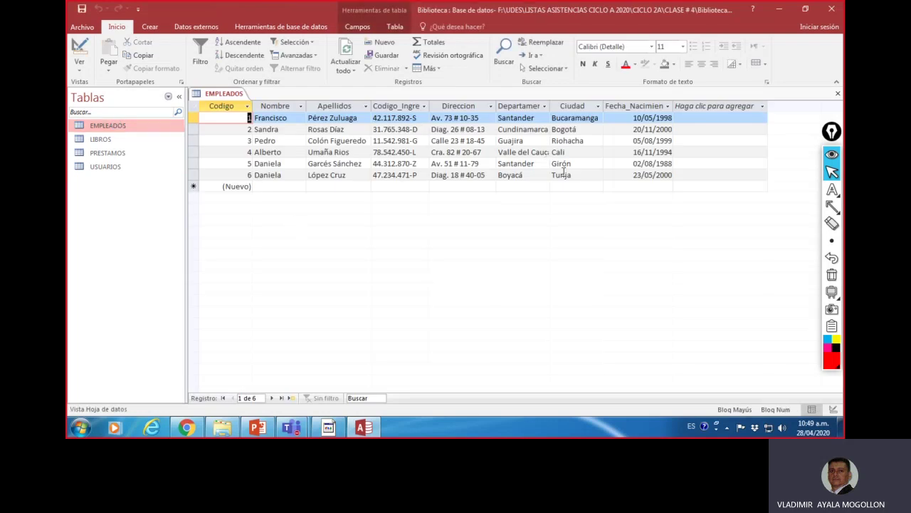
pyautogui.doubleClick(406, 122)
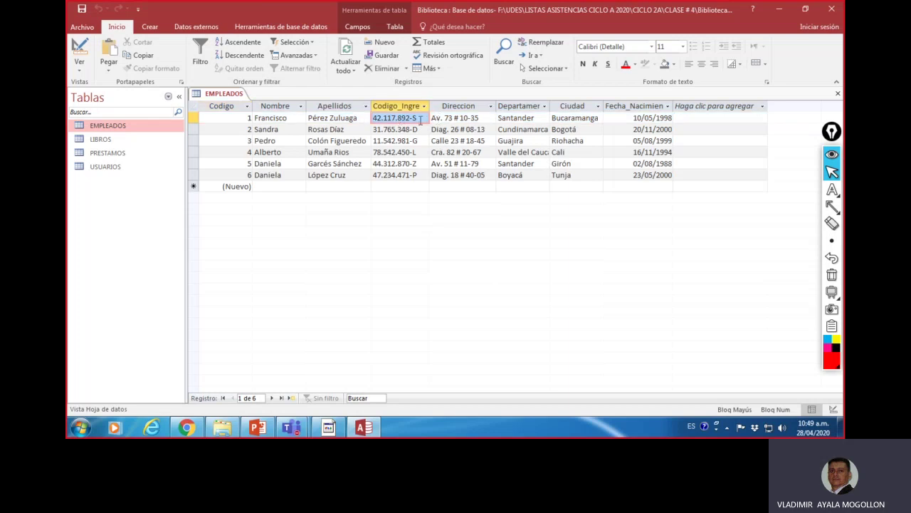
pyautogui.click(420, 121)
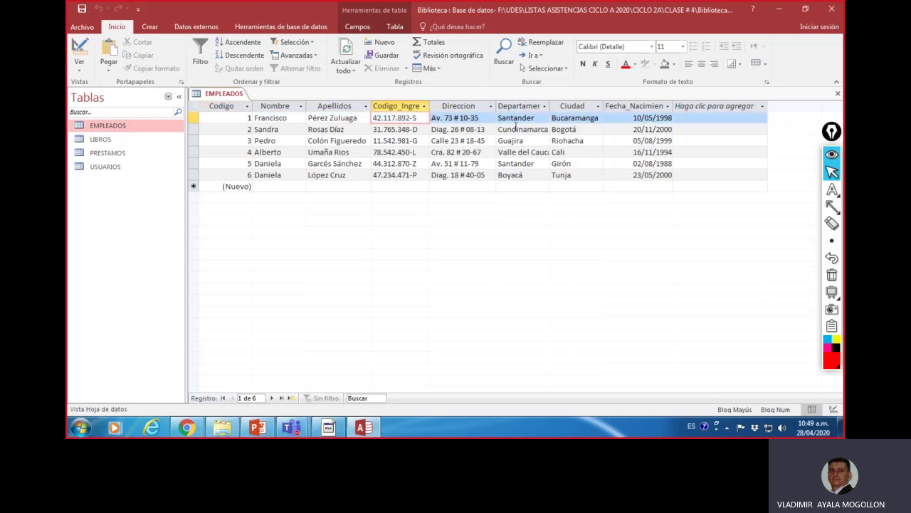
# Change the data type of the Codigo field to Número in the design of the EMPLEADOS table
pyautogui.click(223, 95)
pyautogui.click(80, 71)
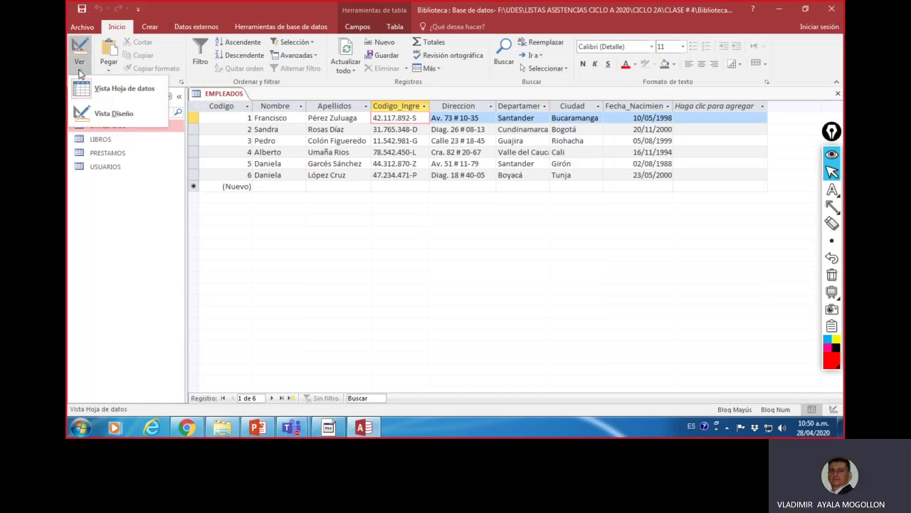
pyautogui.click(122, 114)
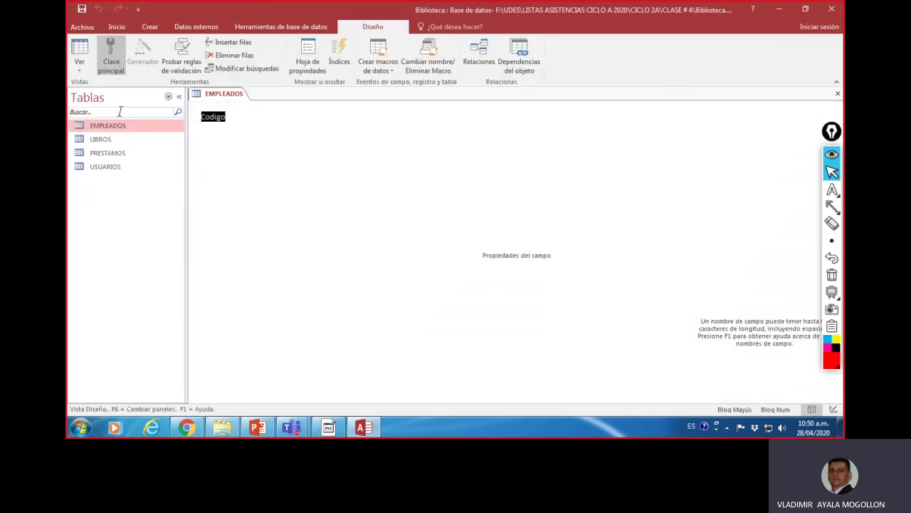
pyautogui.click(257, 127)
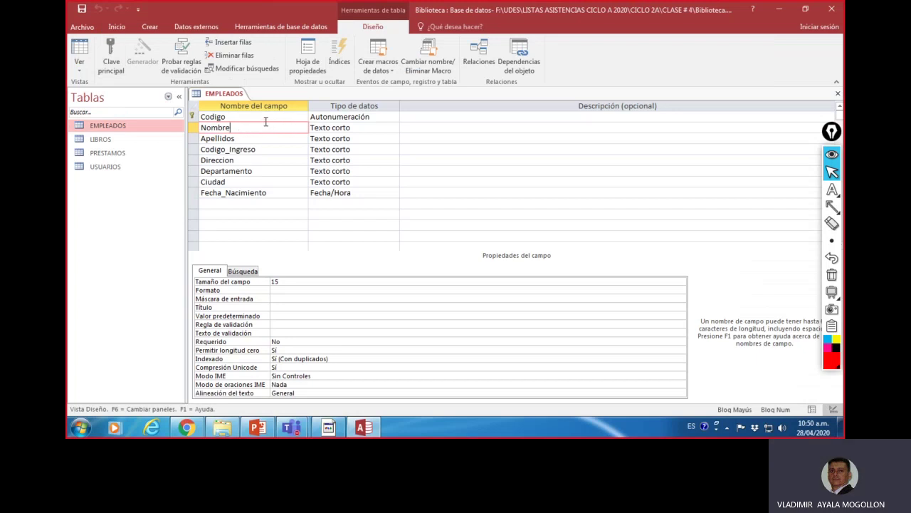
pyautogui.click(243, 117)
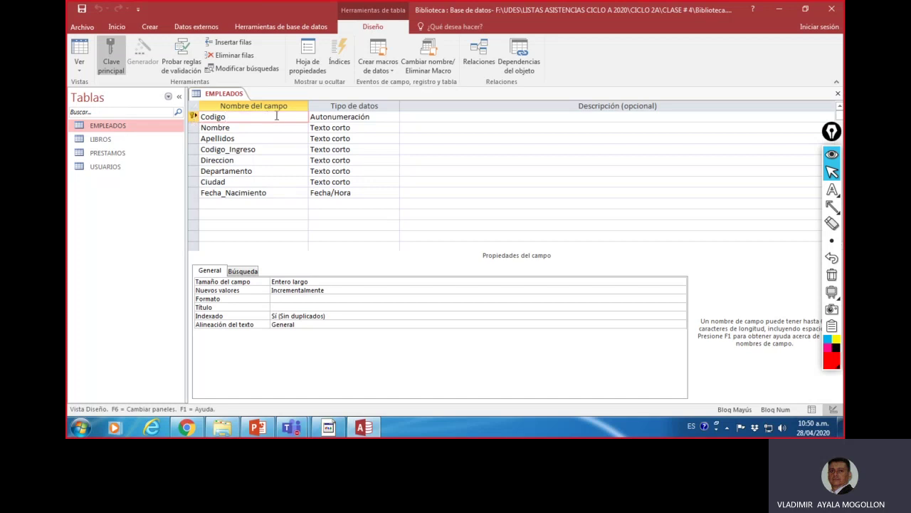
pyautogui.click(386, 116)
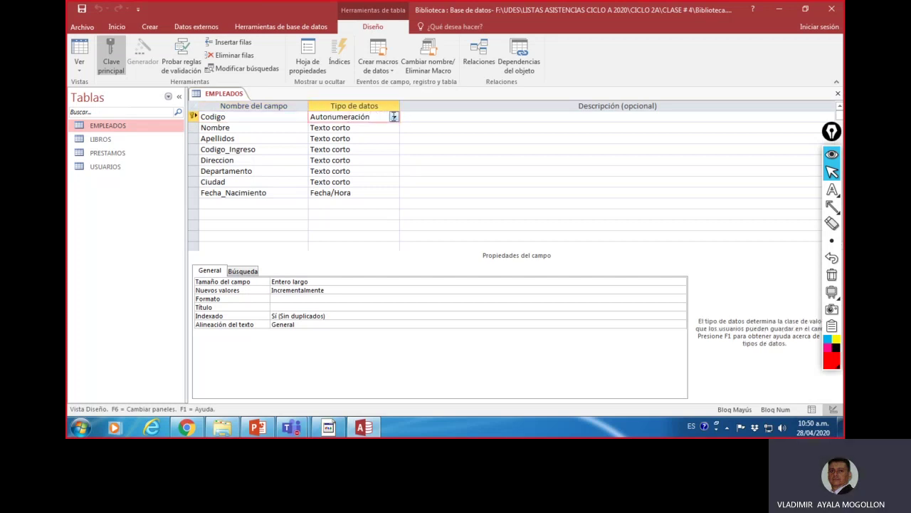
pyautogui.click(394, 117)
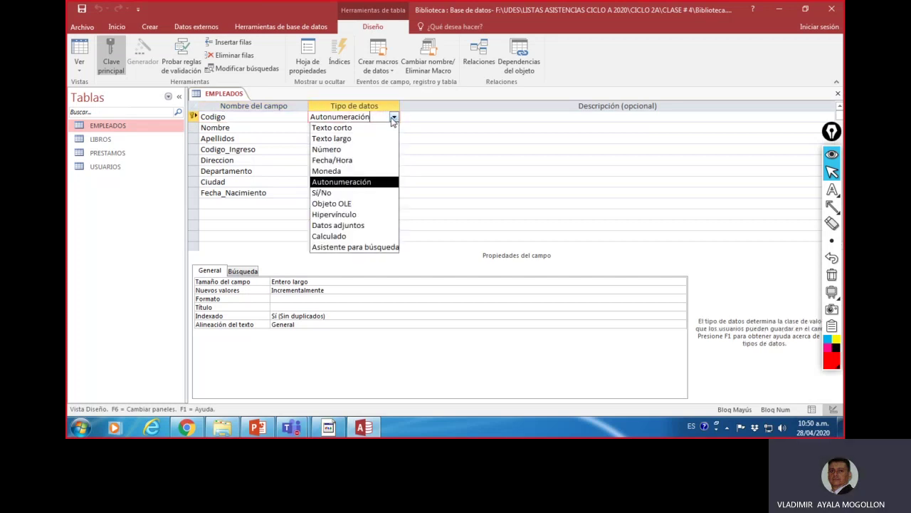
pyautogui.click(362, 148)
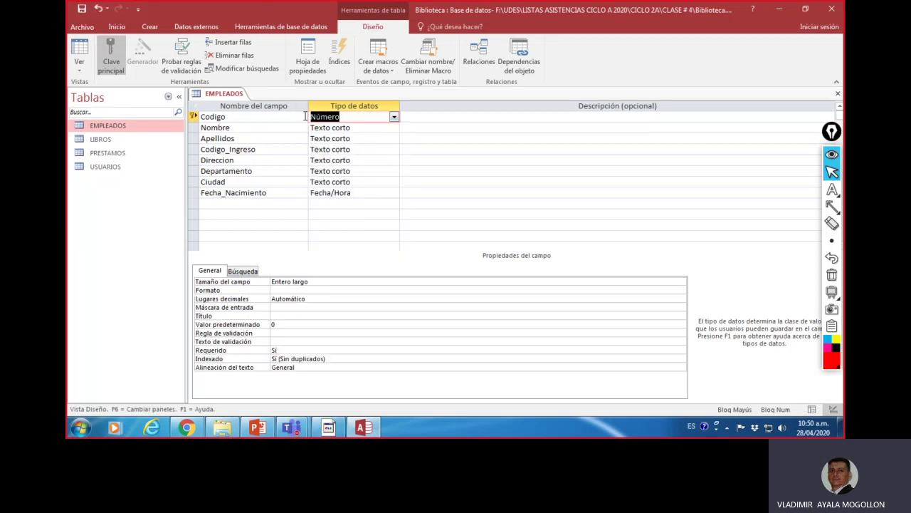
# Review the field size of Codigo and the properties of the other fields in the EMPLEADOS design
pyautogui.click(353, 128)
pyautogui.click(353, 118)
pyautogui.click(315, 283)
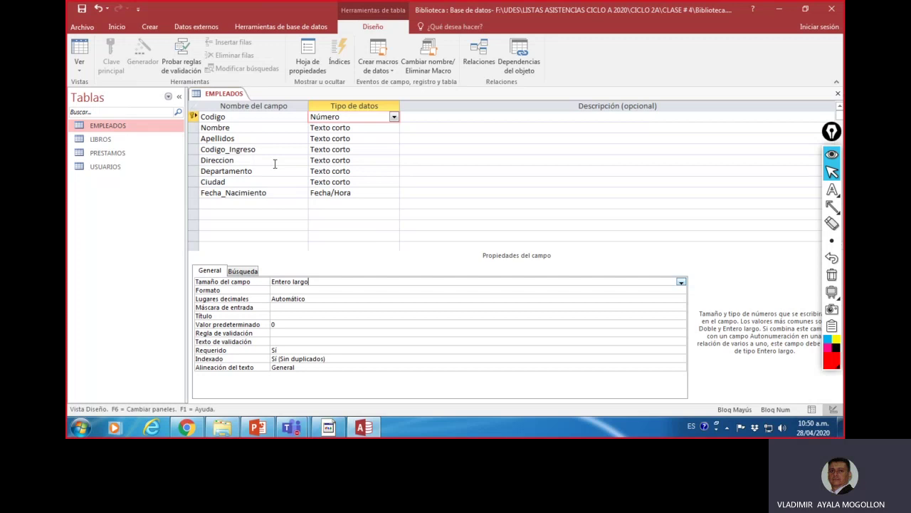
pyautogui.click(249, 118)
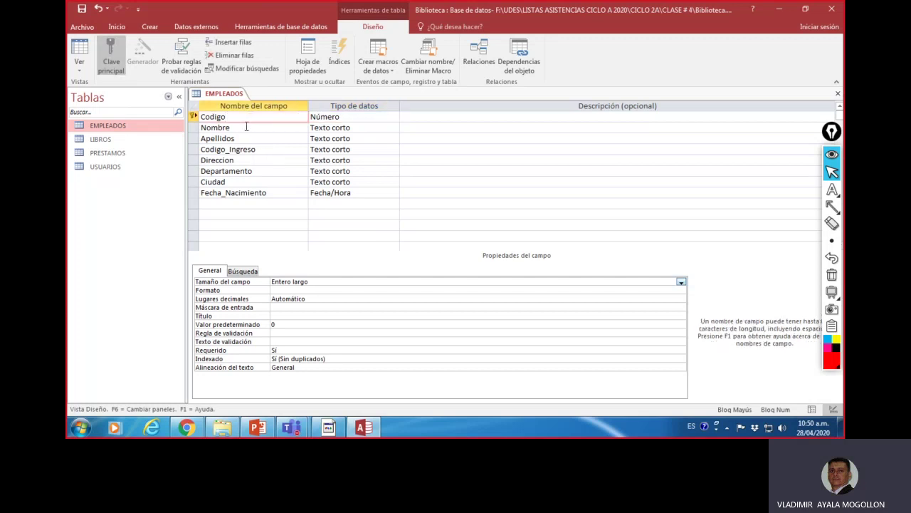
pyautogui.click(245, 128)
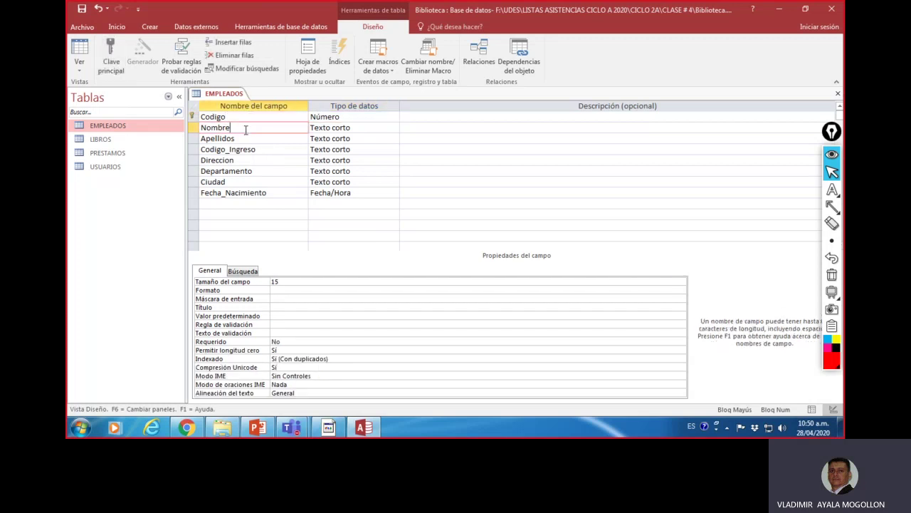
pyautogui.click(250, 140)
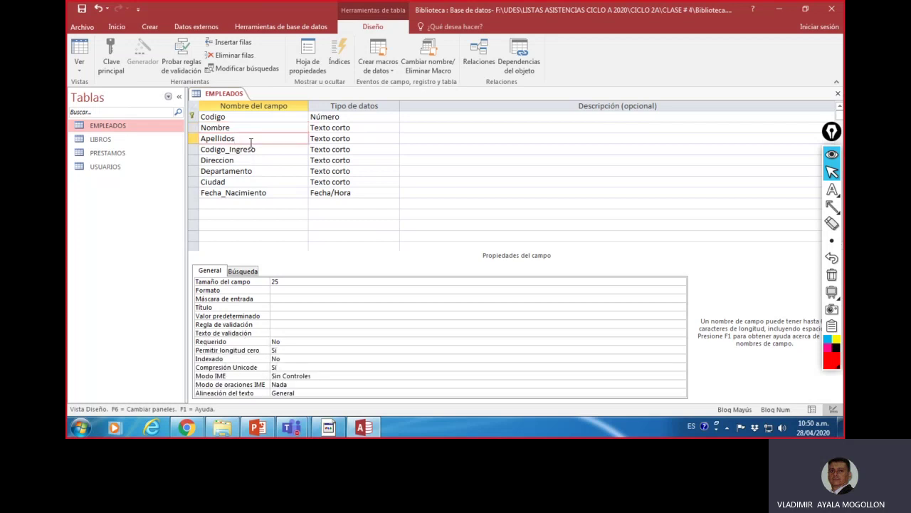
pyautogui.click(266, 149)
pyautogui.click(246, 192)
pyautogui.click(247, 183)
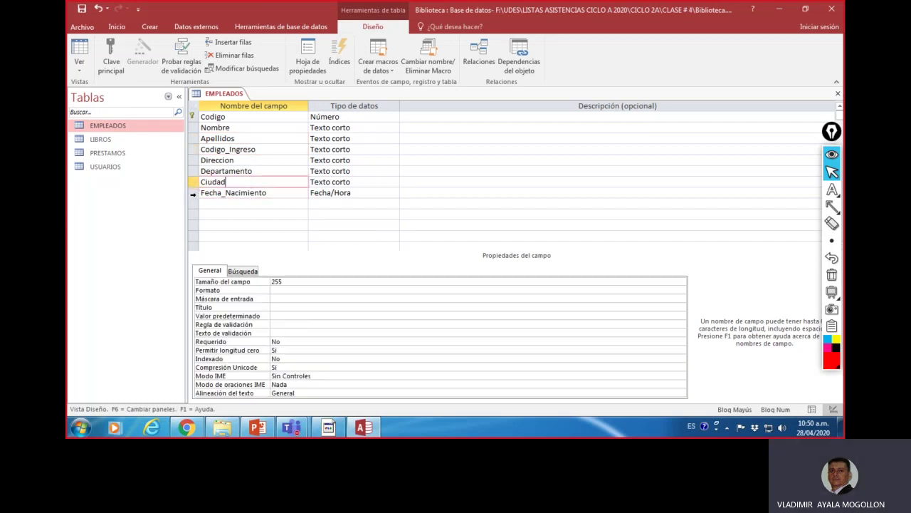
pyautogui.click(193, 195)
pyautogui.click(216, 171)
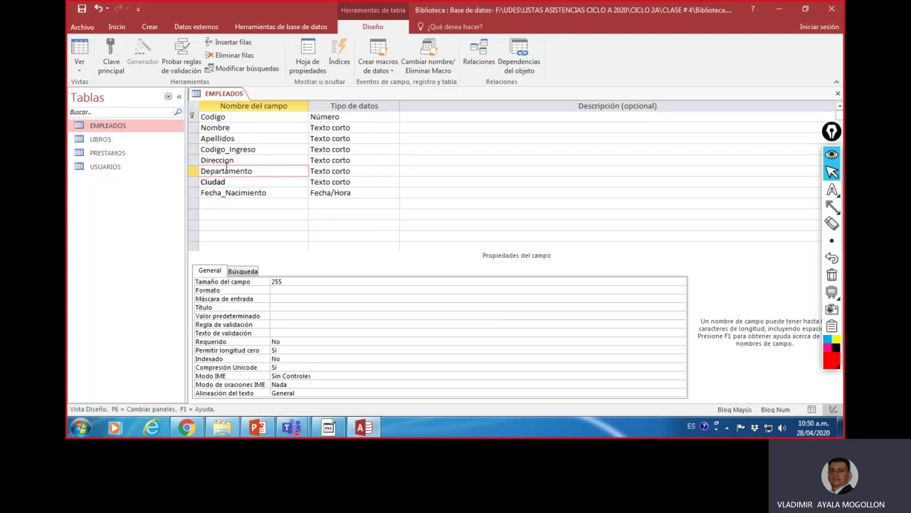
# Permanently delete the Fecha_Nacimiento field from the EMPLEADOS table design
pyautogui.click(191, 194)
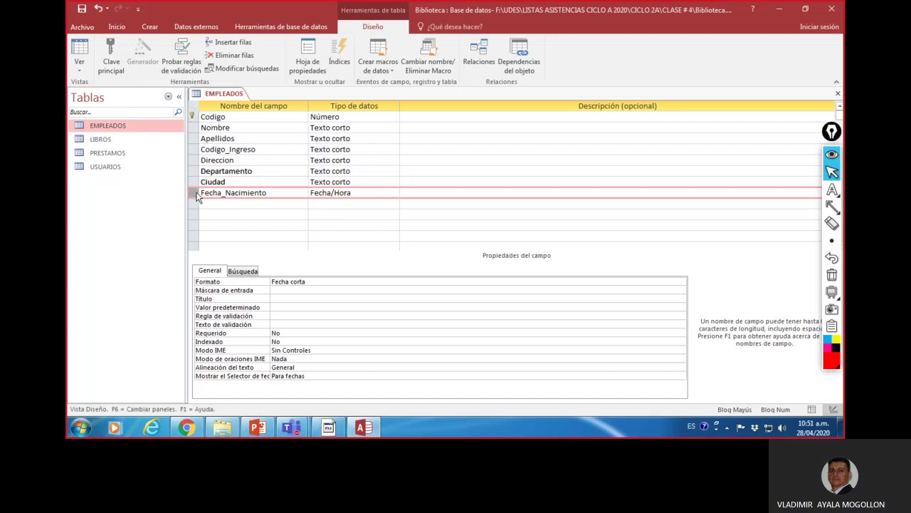
pyautogui.rightClick(197, 197)
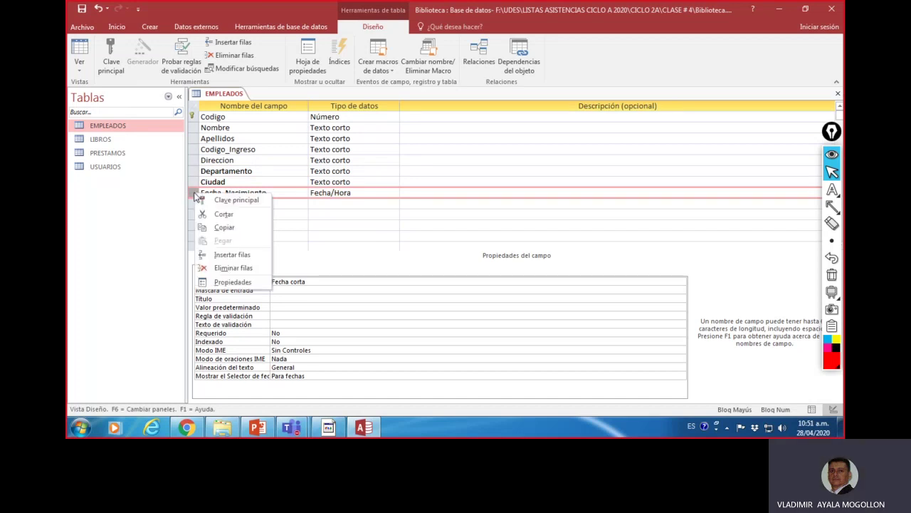
pyautogui.click(230, 269)
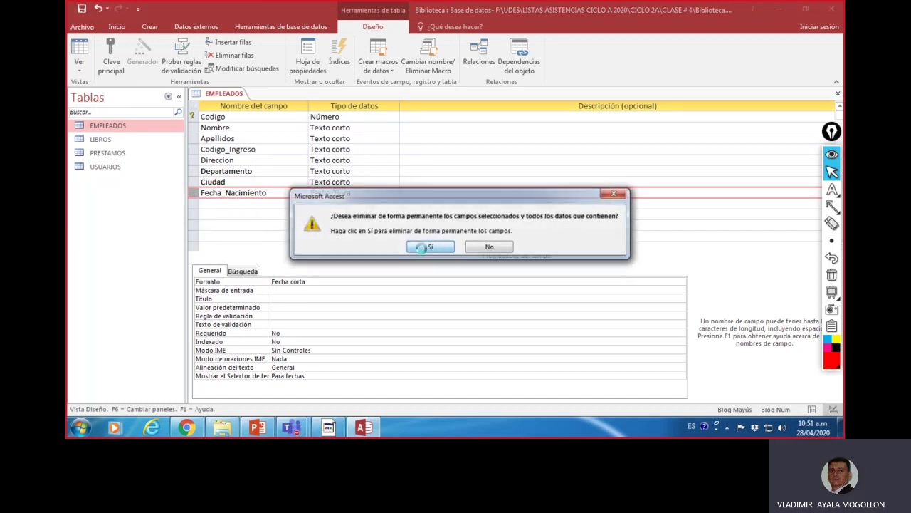
pyautogui.click(430, 250)
# Permanently delete the Ciudad and Departamento fields from the EMPLEADOS table design
pyautogui.click(196, 182)
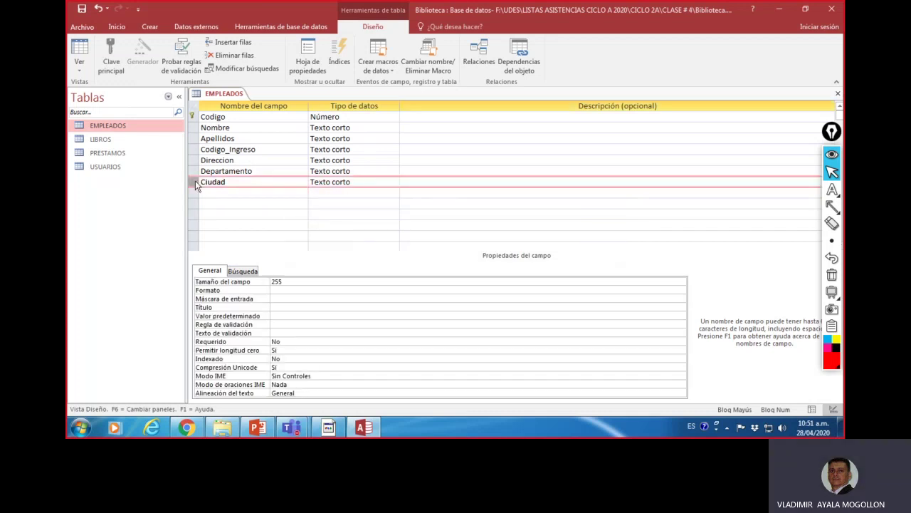
pyautogui.rightClick(196, 184)
pyautogui.click(230, 256)
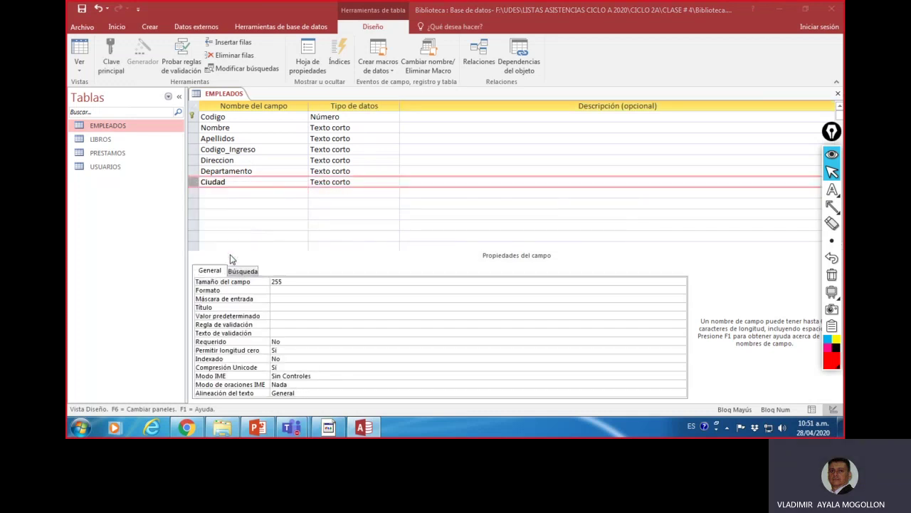
pyautogui.click(430, 247)
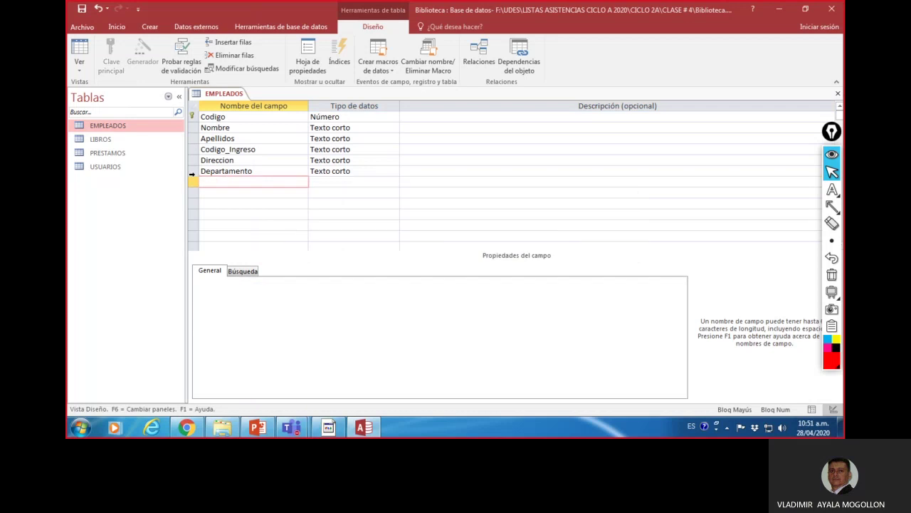
pyautogui.rightClick(197, 175)
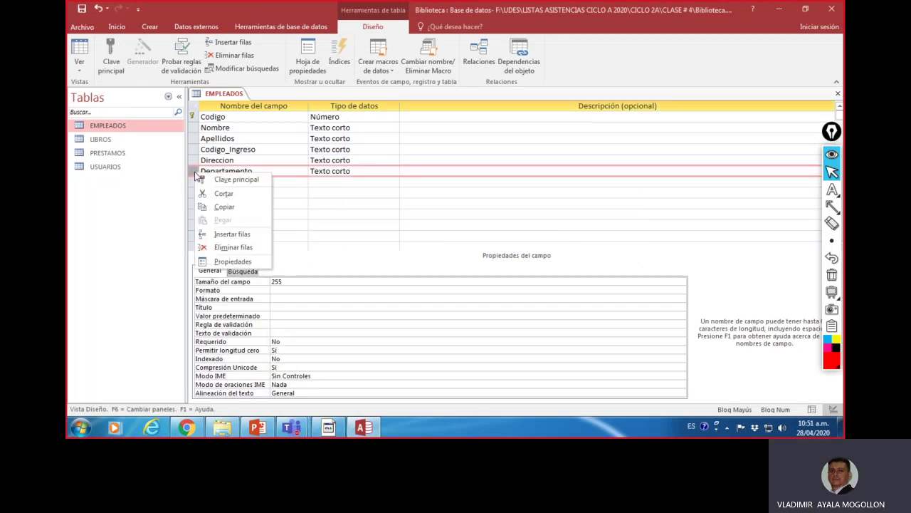
pyautogui.click(224, 247)
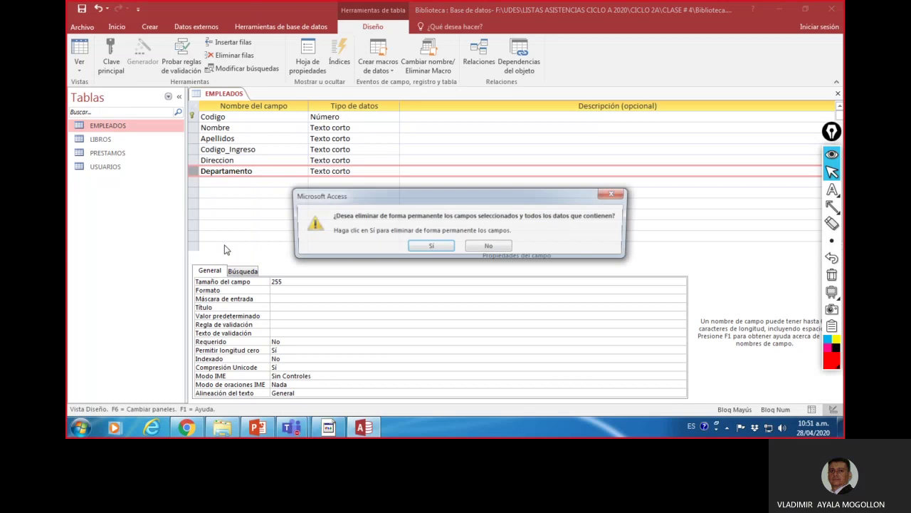
pyautogui.click(425, 247)
# Permanently delete the Codigo_Ingreso field from the EMPLEADOS table design
pyautogui.click(196, 160)
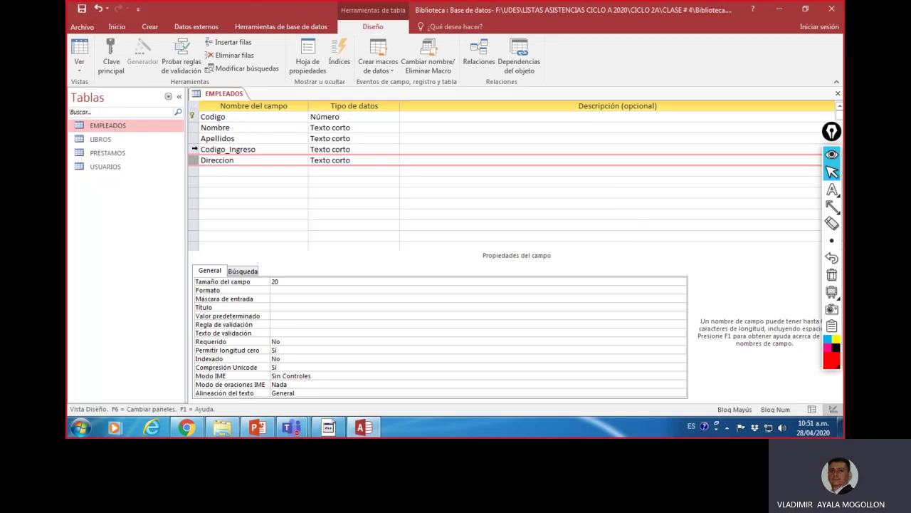
pyautogui.click(195, 151)
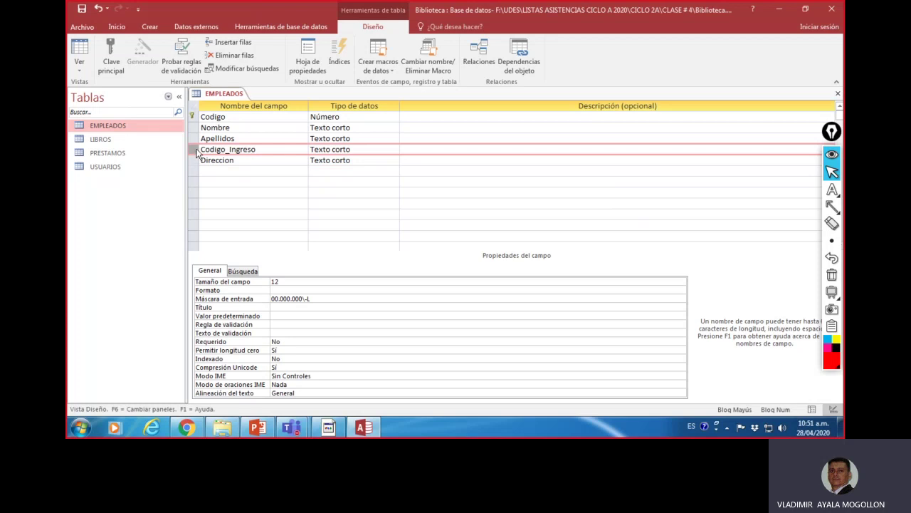
pyautogui.rightClick(196, 153)
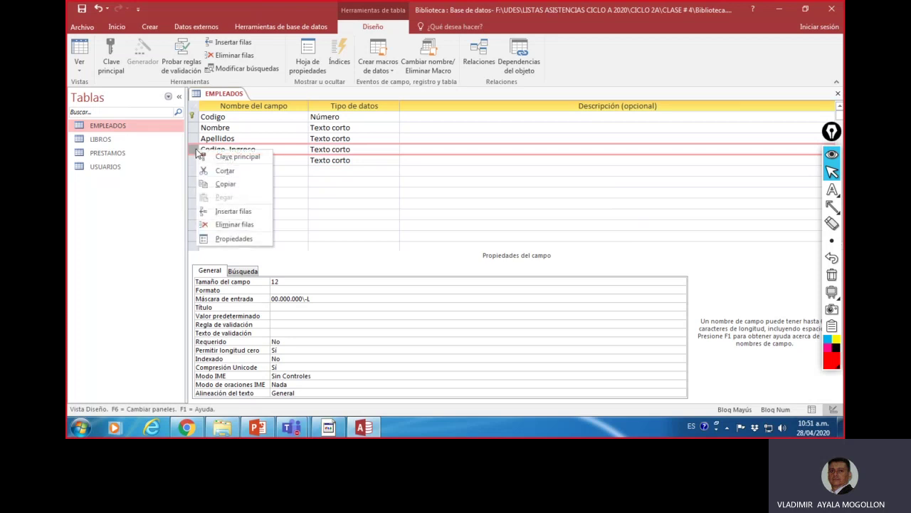
pyautogui.press('Escape')
pyautogui.press('Delete')
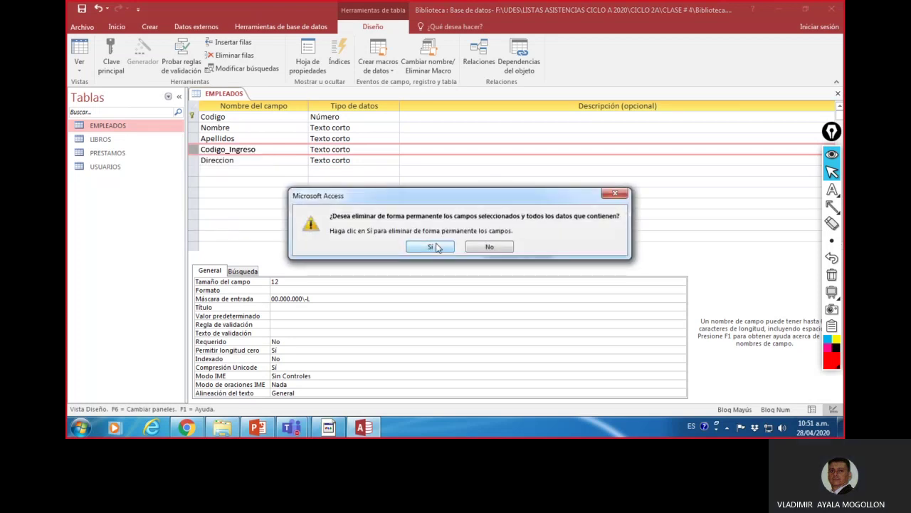
pyautogui.press('Return')
# Review the data types and field properties of Nombre, Apellidos and Direccion in the EMPLEADOS design
pyautogui.click(268, 153)
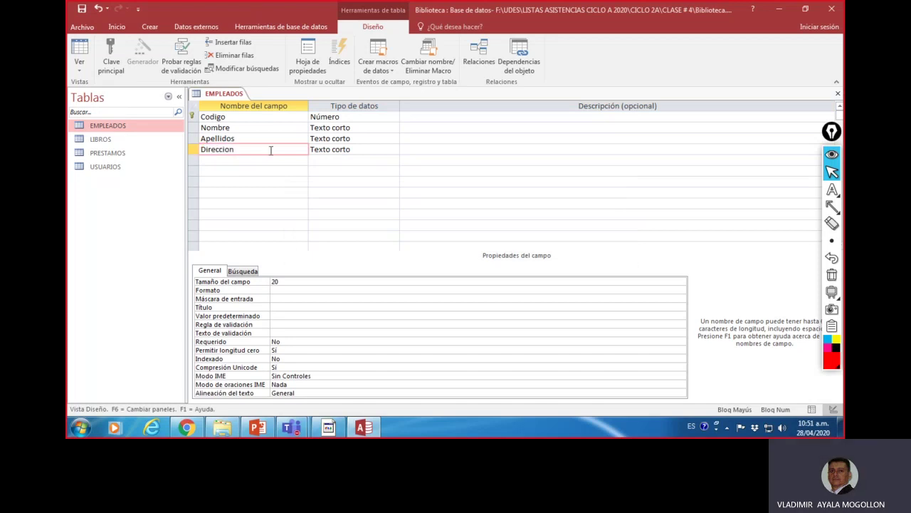
pyautogui.click(361, 149)
pyautogui.click(290, 149)
pyautogui.click(366, 127)
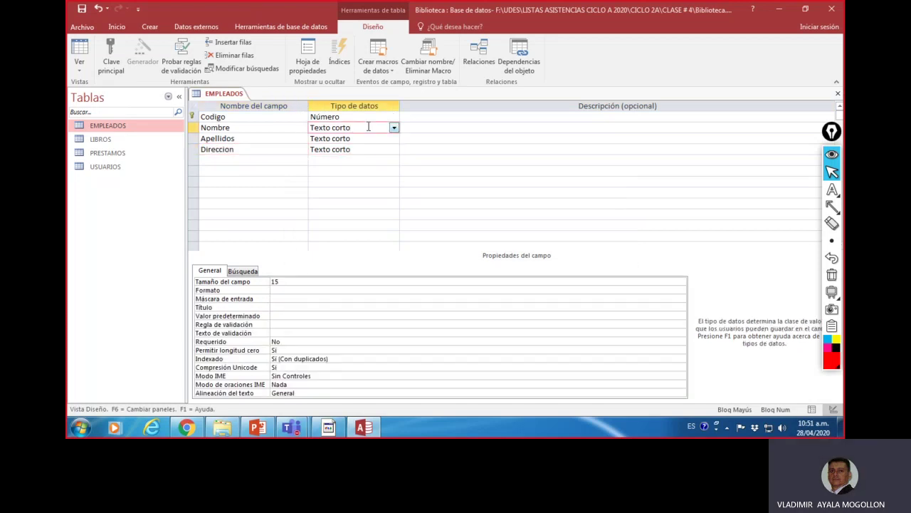
pyautogui.click(362, 140)
pyautogui.click(363, 149)
pyautogui.click(252, 149)
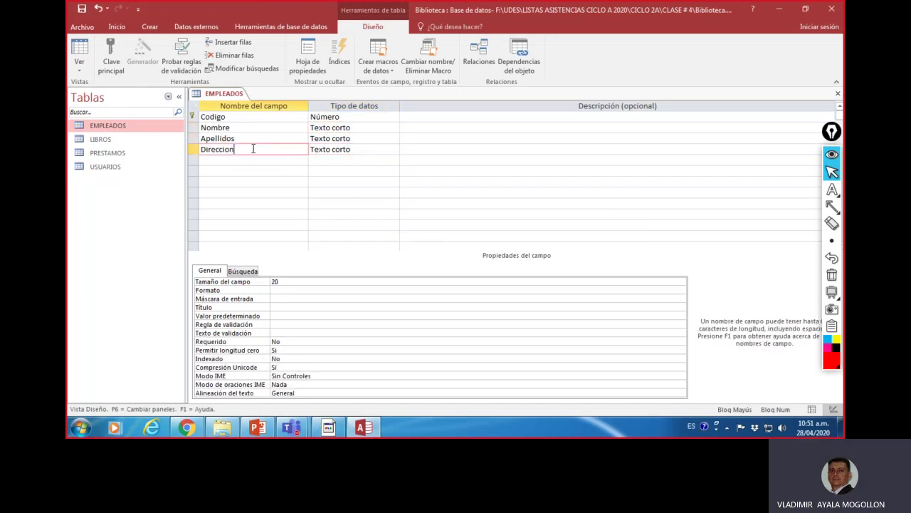
# Rename the Direccion field as Sección in the EMPLEADOS table design
pyautogui.moveTo(237, 149); pyautogui.dragTo(192, 147)
pyautogui.write('sECCIÓ')
pyautogui.press('BackSpace')
pyautogui.press('BackSpace')
pyautogui.press('BackSpace')
pyautogui.press('BackSpace')
pyautogui.press('BackSpace')
pyautogui.press('BackSpace')
pyautogui.press('capslock')
pyautogui.write('Secció')
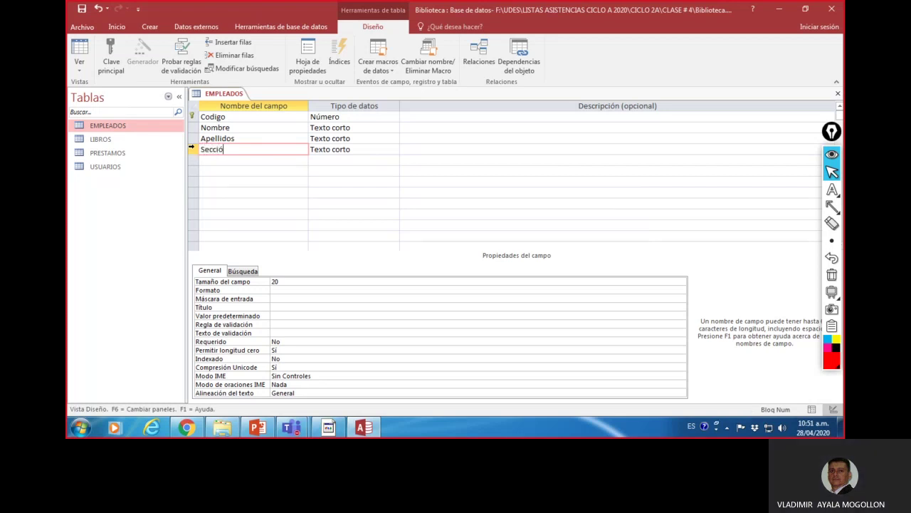
pyautogui.write('n')
pyautogui.click(366, 152)
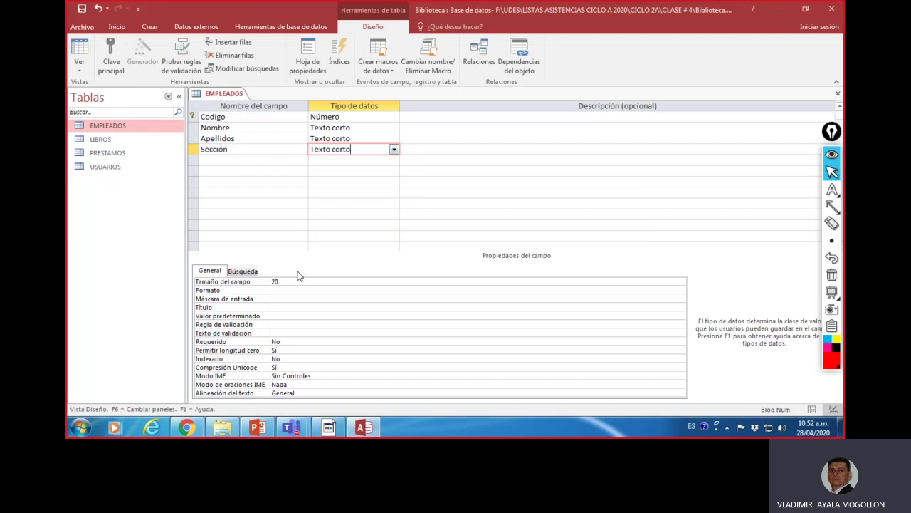
# Set the field size of Sección to 15 and save the table design, accepting the possible data loss
pyautogui.click(288, 280)
pyautogui.moveTo(287, 281); pyautogui.dragTo(275, 282)
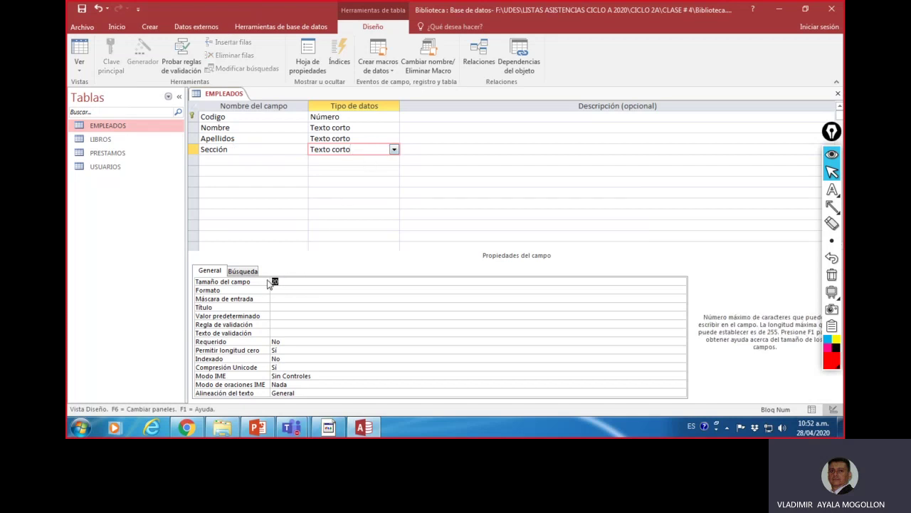
pyautogui.write('15')
pyautogui.click(465, 149)
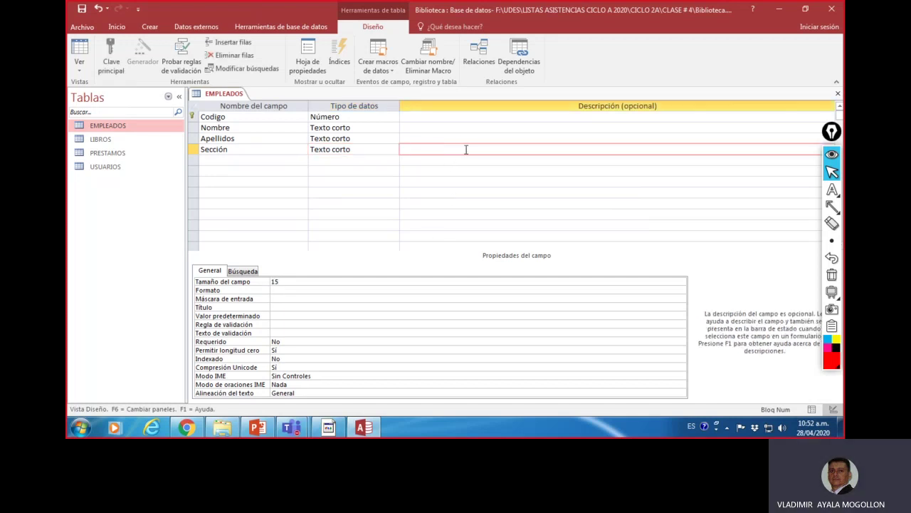
pyautogui.click(82, 9)
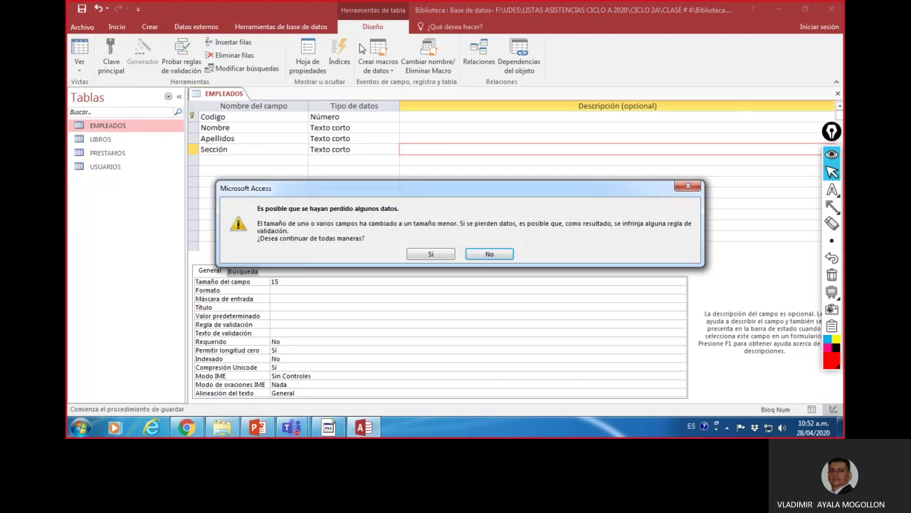
pyautogui.click(434, 254)
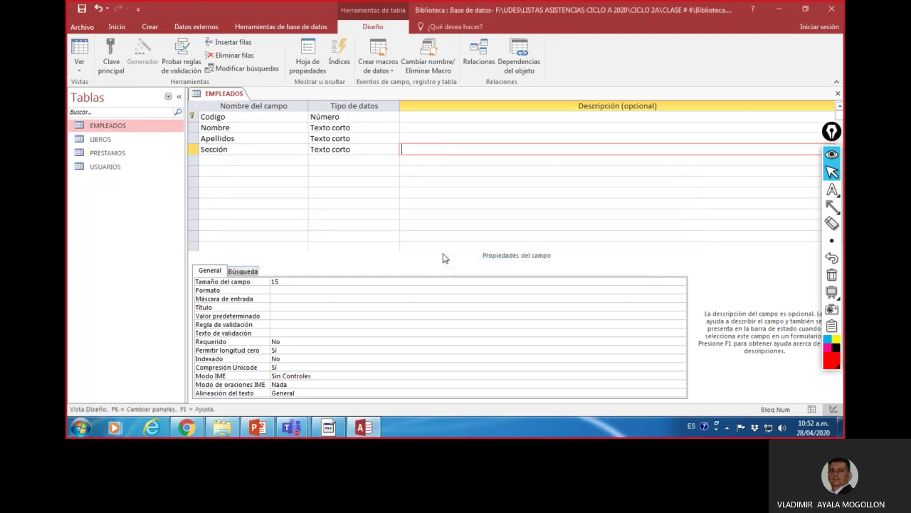
# Check the Apellidos and Sección field properties, and display the EMPLEADOS table in Datasheet view to examine its inherited records
pyautogui.click(366, 149)
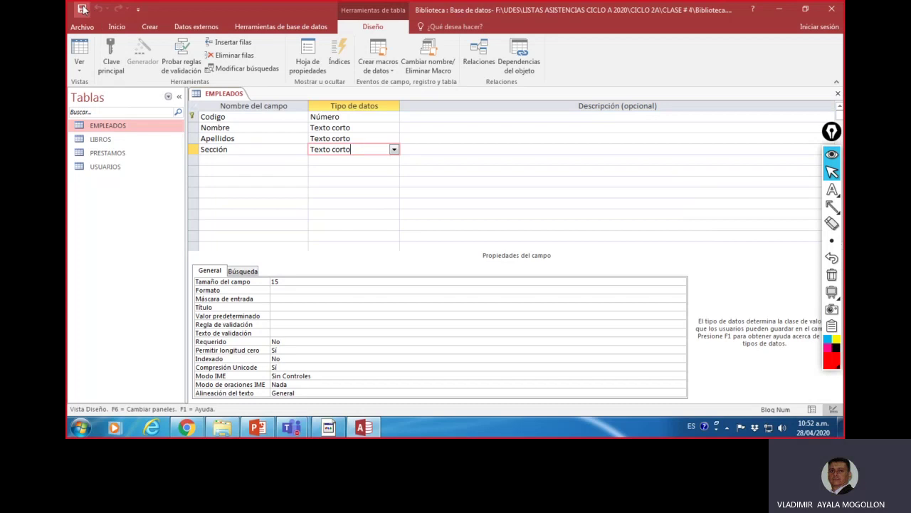
pyautogui.click(368, 137)
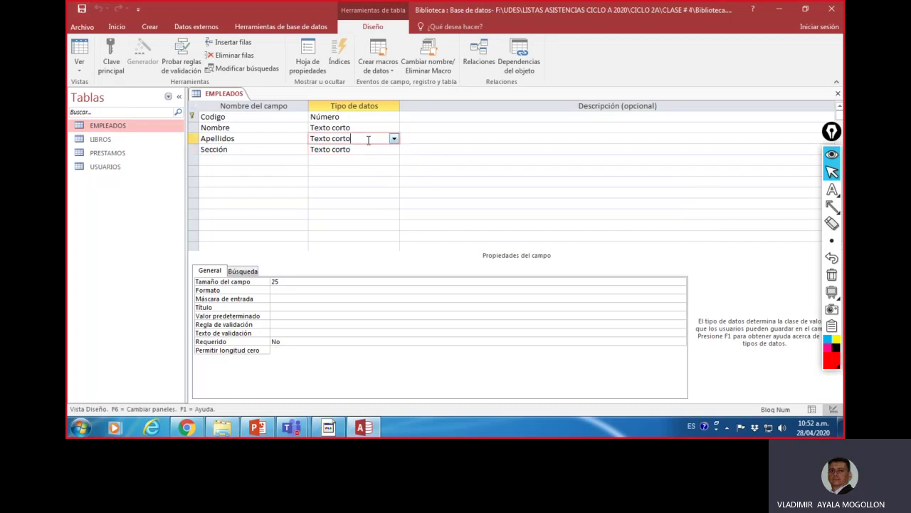
pyautogui.click(369, 150)
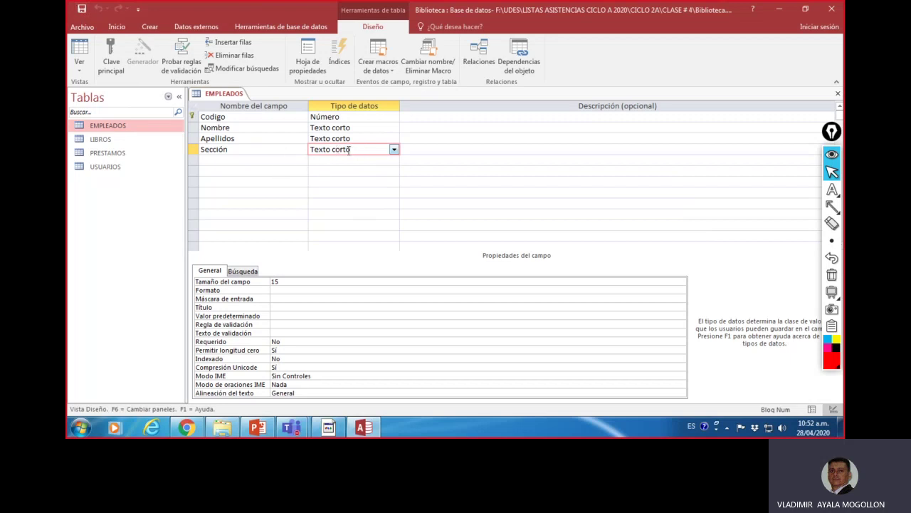
pyautogui.click(81, 50)
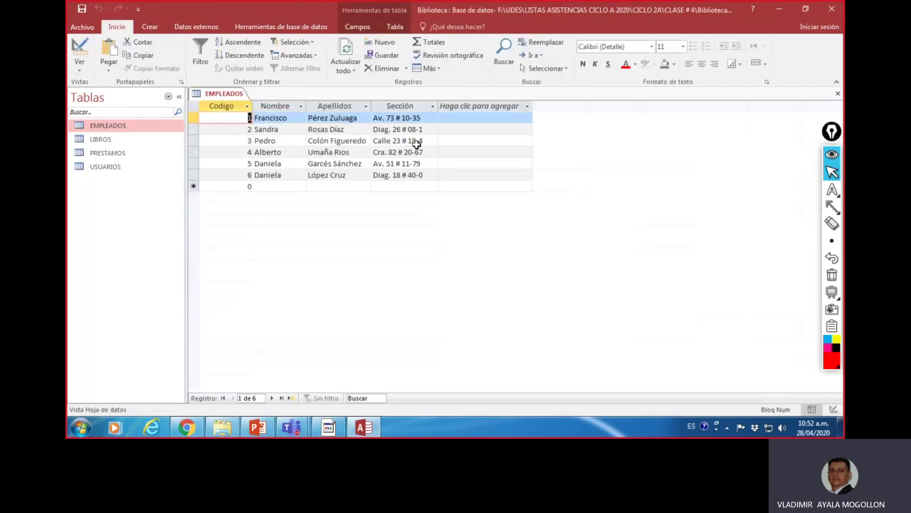
pyautogui.click(445, 139)
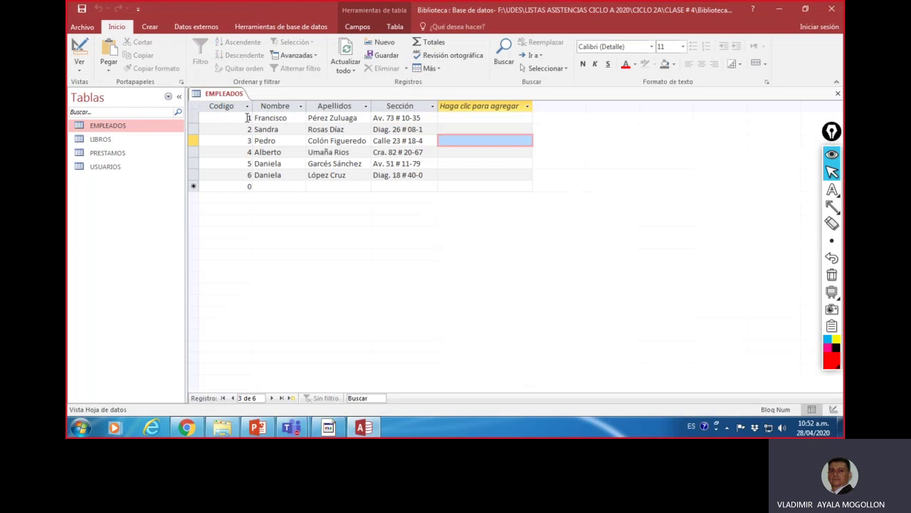
pyautogui.click(341, 142)
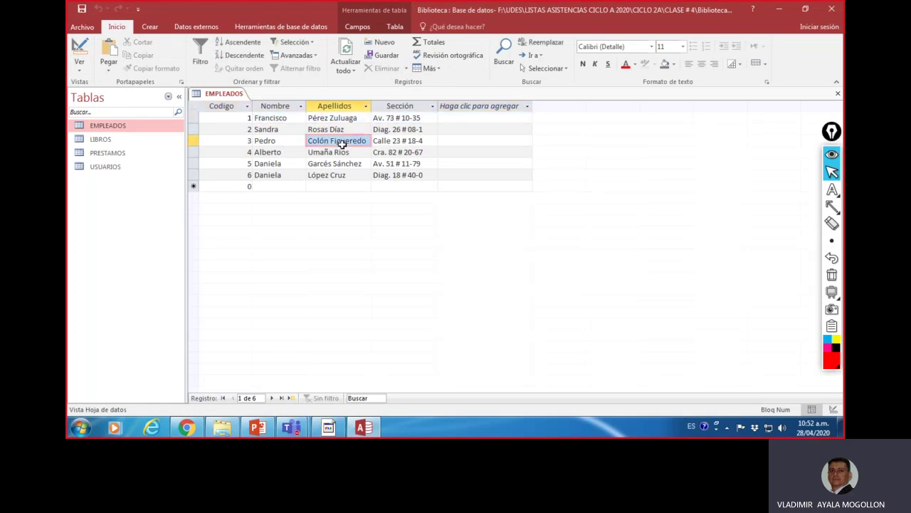
pyautogui.click(275, 174)
pyautogui.click(370, 175)
pyautogui.click(413, 175)
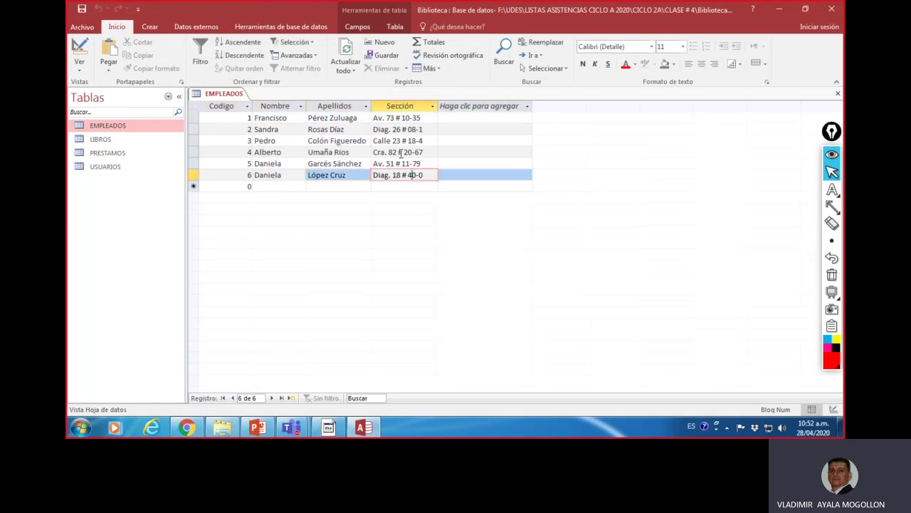
pyautogui.click(403, 118)
pyautogui.click(398, 179)
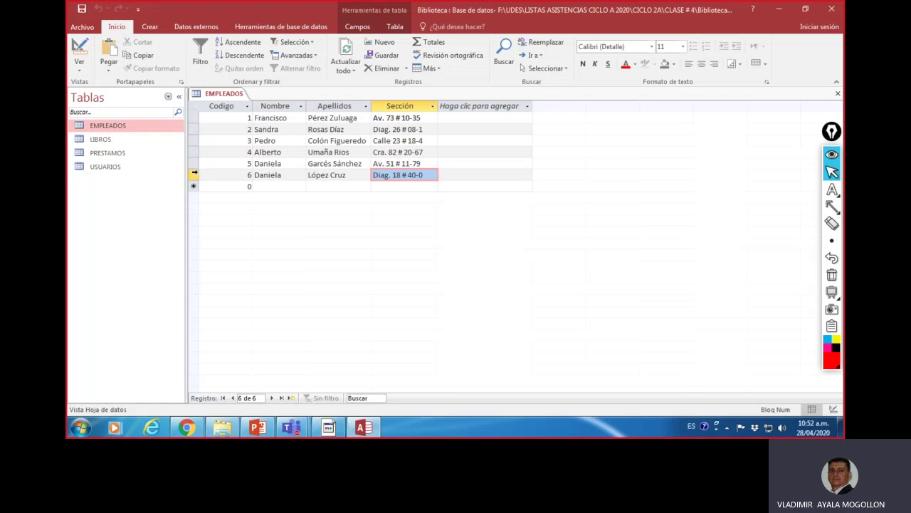
# Permanently delete the records with Codigo 6 and 5 from the EMPLEADOS table
pyautogui.rightClick(194, 175)
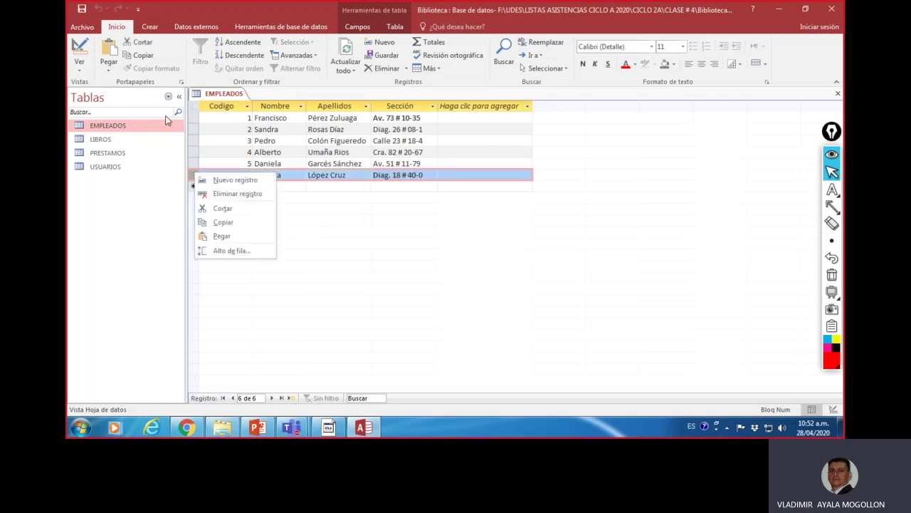
pyautogui.click(237, 193)
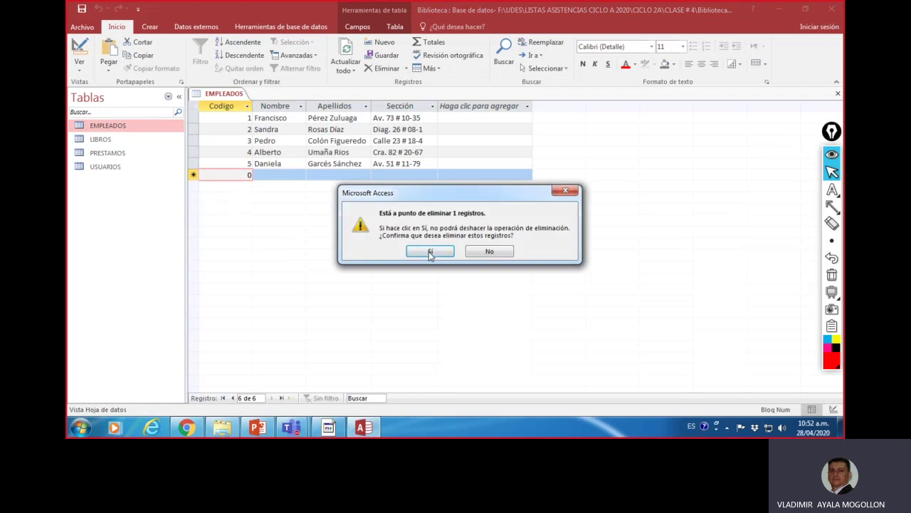
pyautogui.click(430, 251)
pyautogui.click(193, 163)
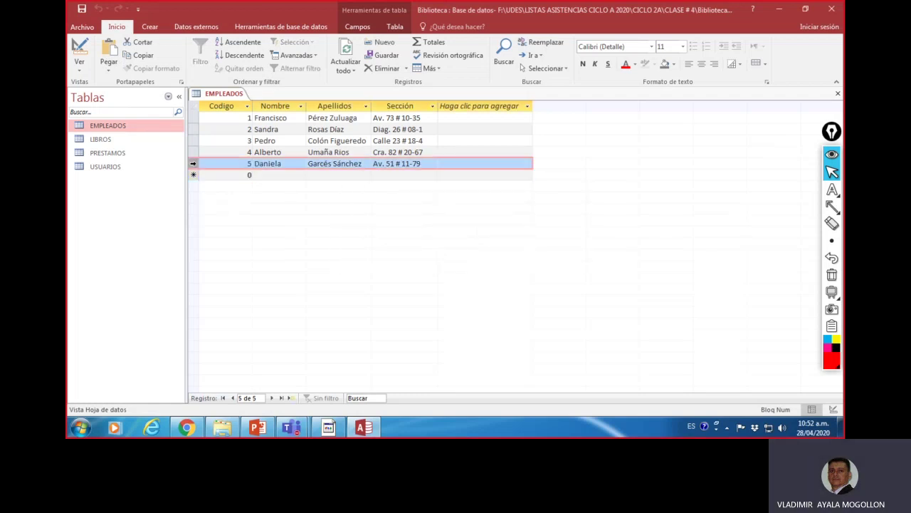
pyautogui.rightClick(195, 165)
pyautogui.click(227, 184)
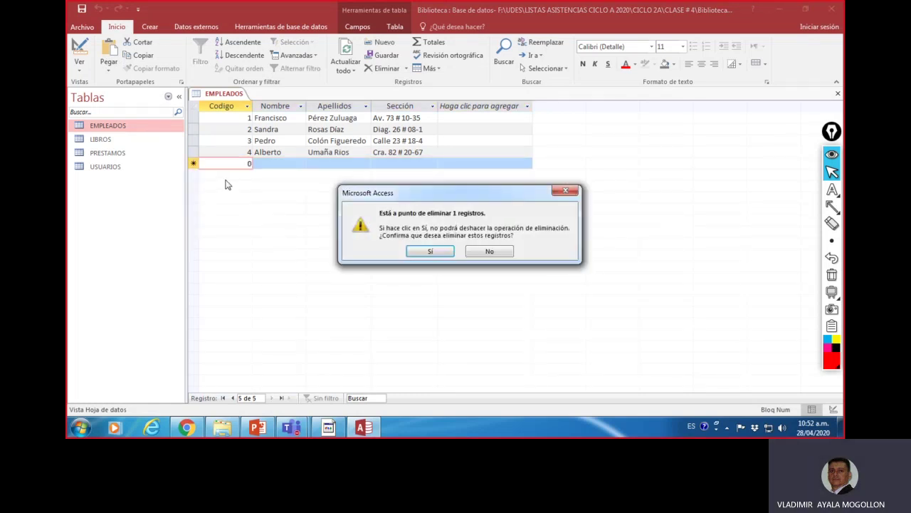
pyautogui.click(424, 251)
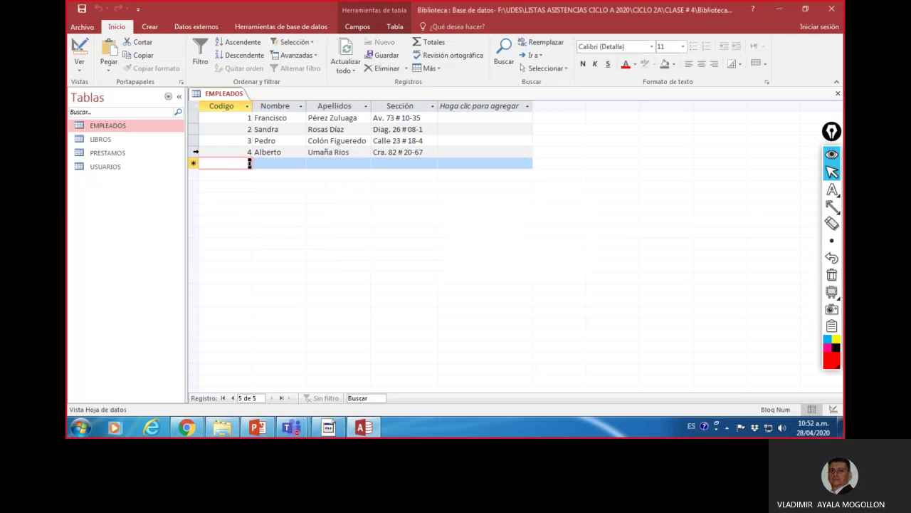
# Permanently delete the records with Codigo 4 and 3 from the EMPLEADOS table
pyautogui.click(194, 151)
pyautogui.rightClick(195, 153)
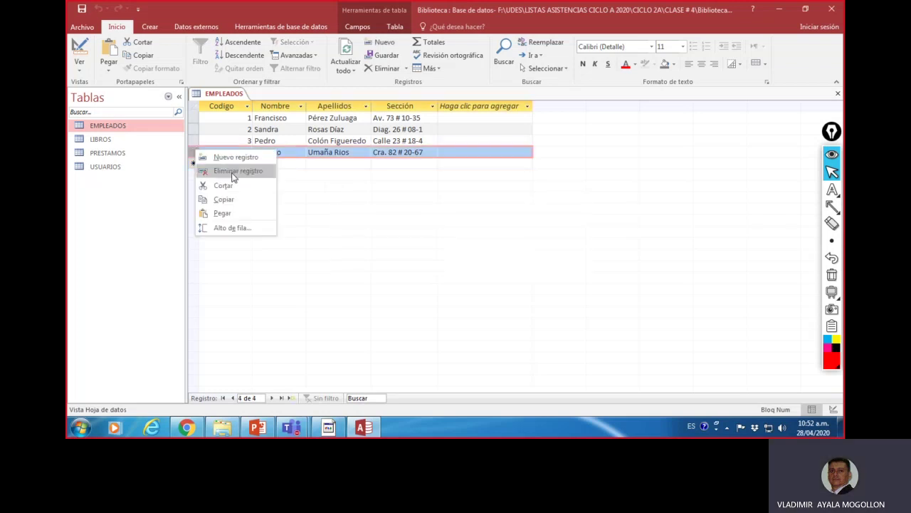
pyautogui.click(234, 178)
pyautogui.click(428, 251)
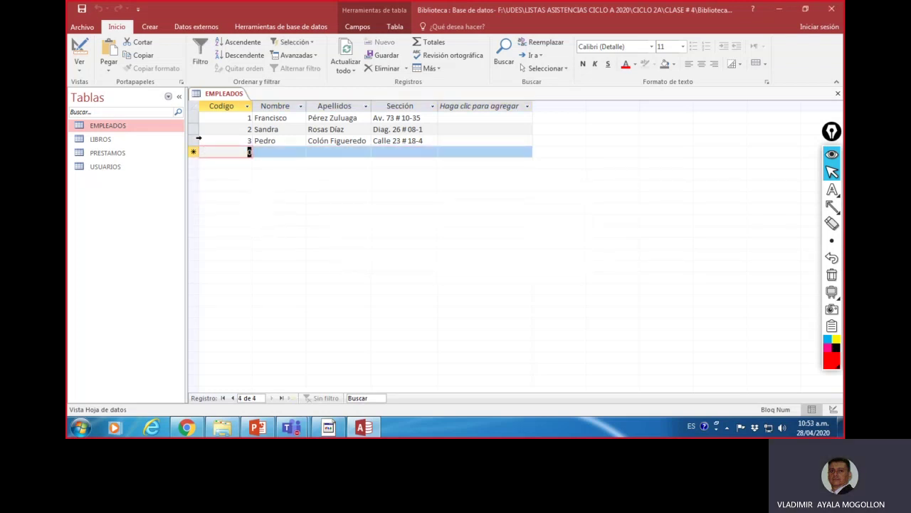
pyautogui.click(194, 140)
pyautogui.rightClick(195, 141)
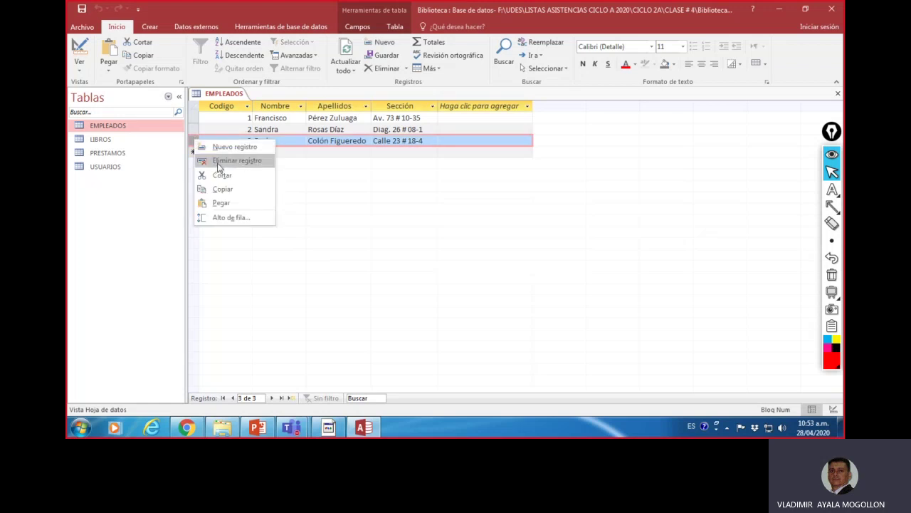
pyautogui.click(218, 163)
pyautogui.click(412, 249)
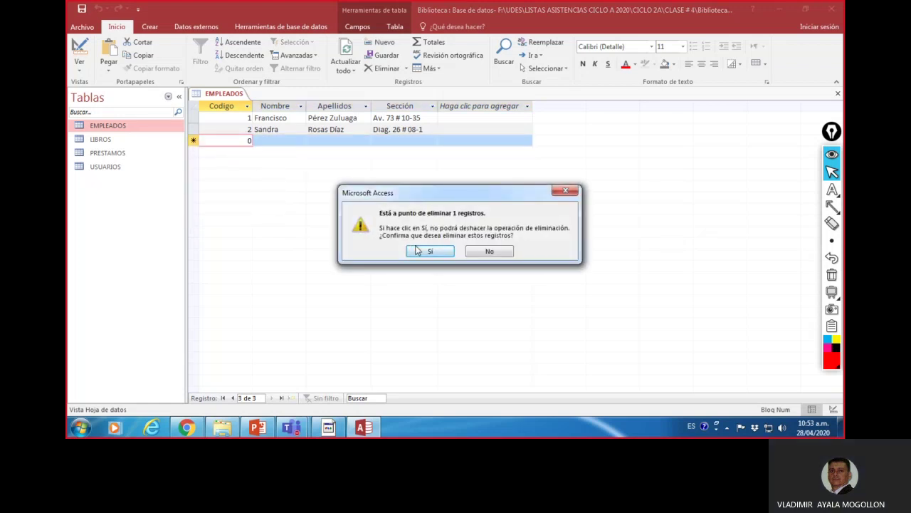
# Permanently delete the records with Codigo 2 and 1 from the EMPLEADOS table
pyautogui.click(194, 129)
pyautogui.rightClick(194, 129)
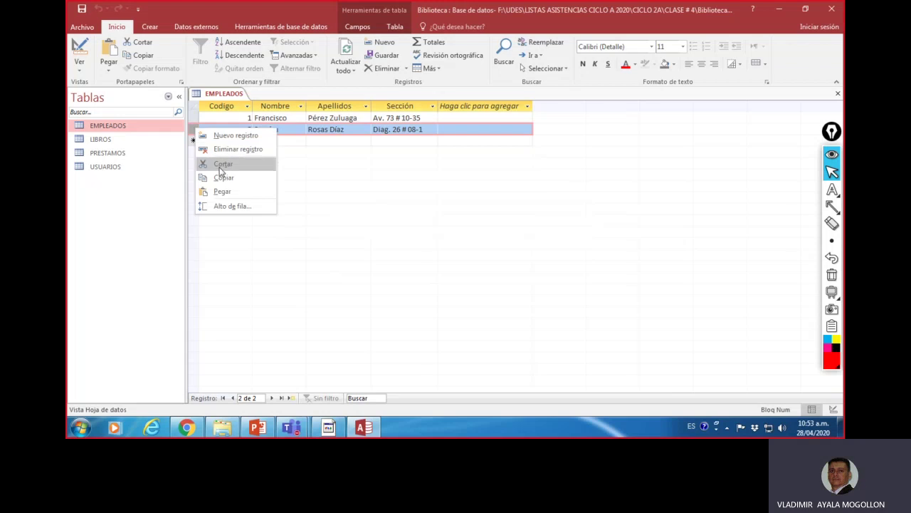
pyautogui.click(221, 153)
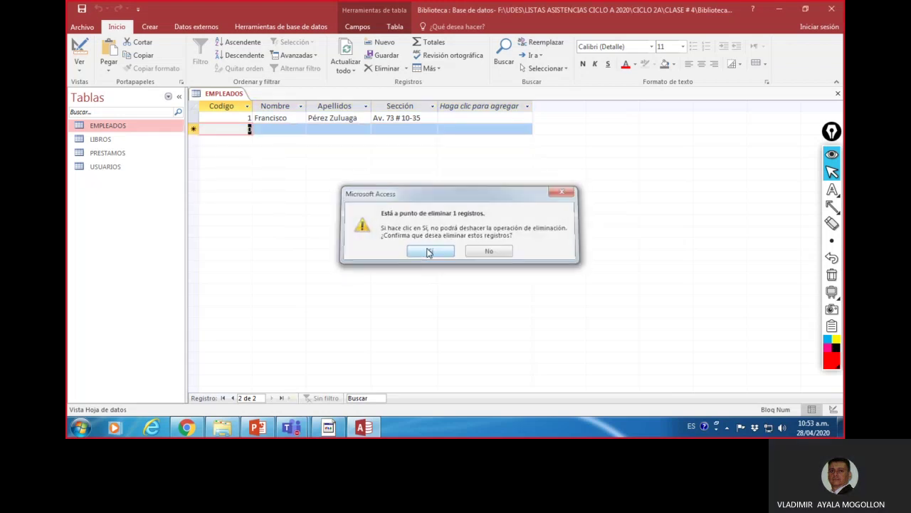
pyautogui.click(431, 251)
pyautogui.click(194, 117)
pyautogui.rightClick(193, 120)
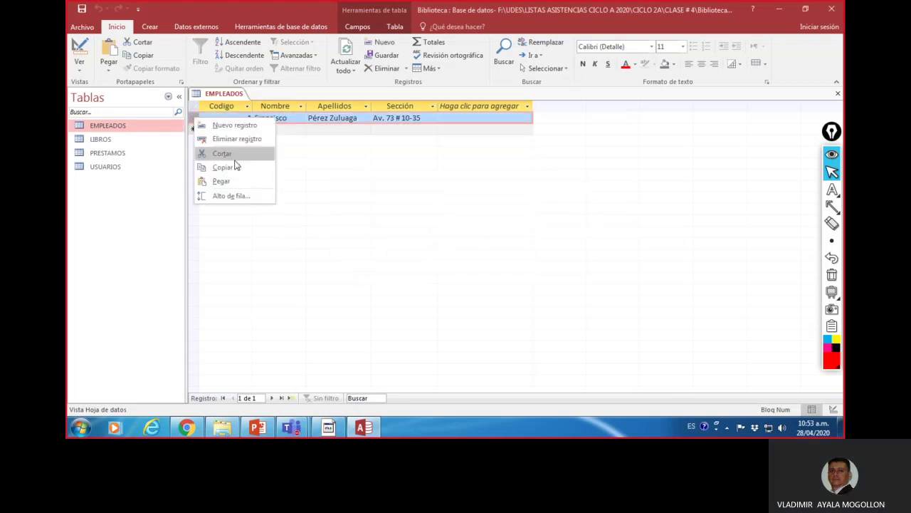
pyautogui.click(231, 139)
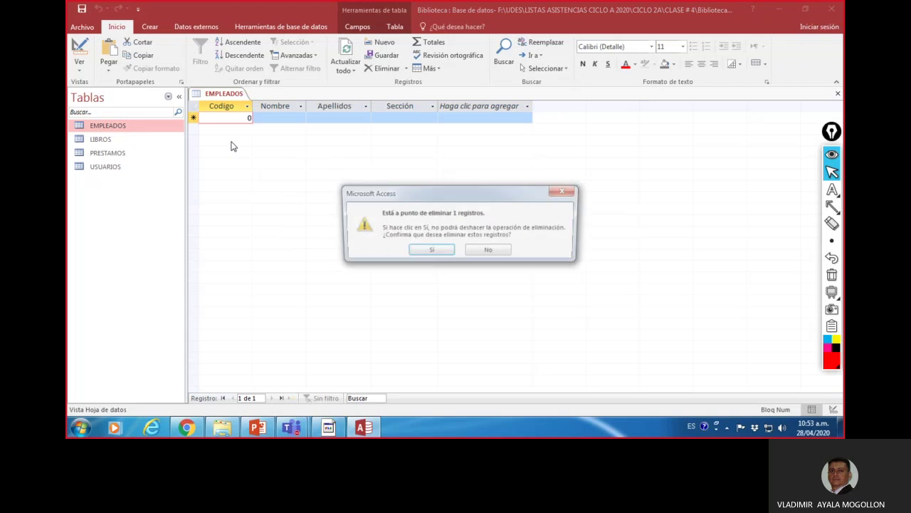
pyautogui.click(450, 252)
pyautogui.click(397, 116)
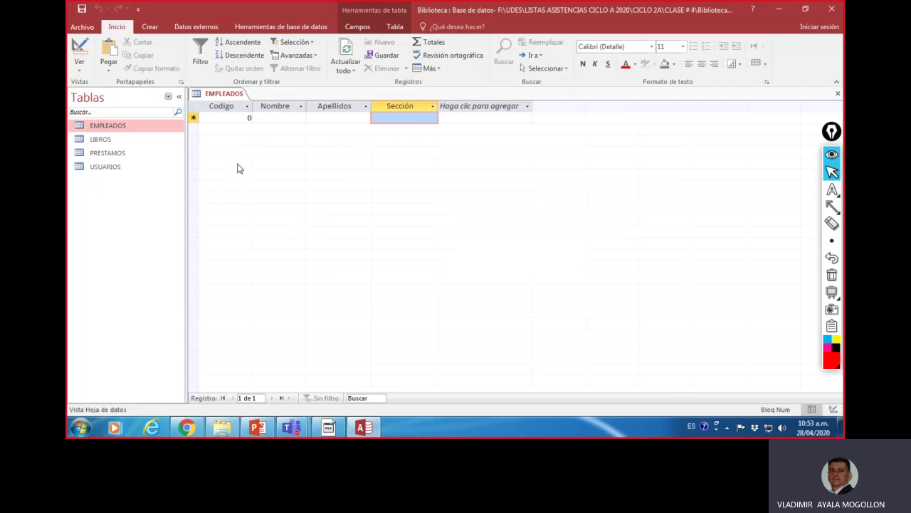
# Open the USUARIOS table in Datasheet view, outline its records with a red rectangle, and clear the markup
pyautogui.doubleClick(118, 168)
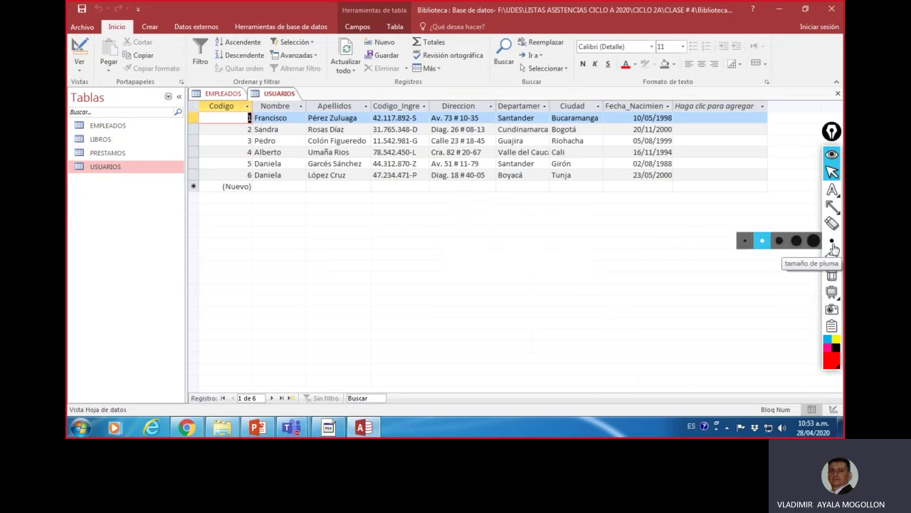
pyautogui.moveTo(832, 207)
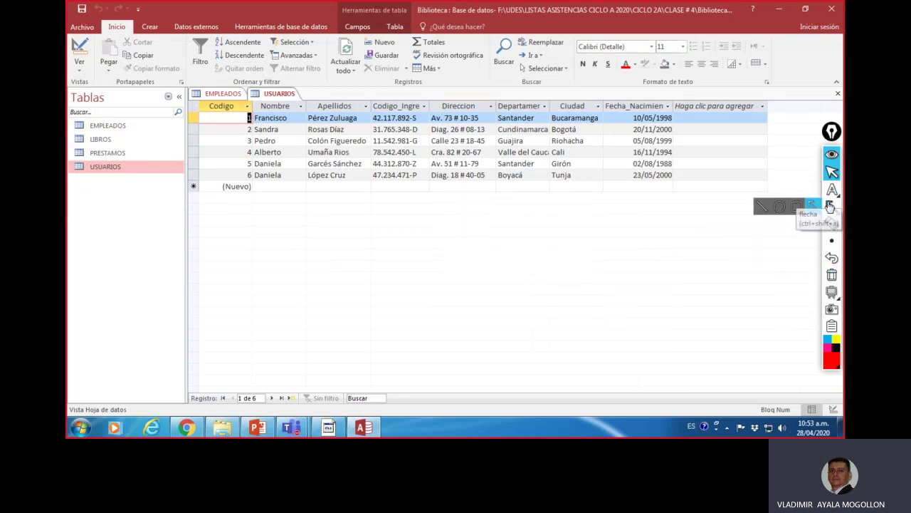
pyautogui.click(797, 206)
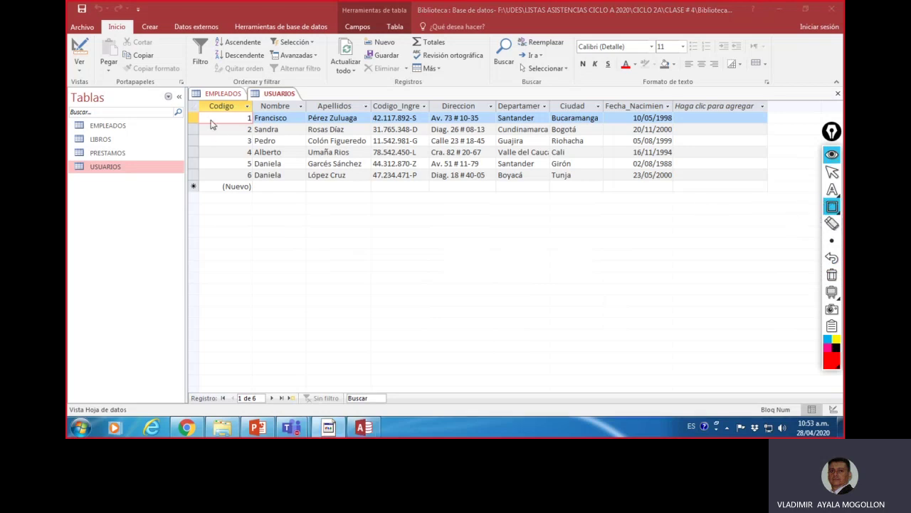
pyautogui.moveTo(200, 114)
pyautogui.mouseDown()
pyautogui.moveTo(493, 128)
pyautogui.moveTo(627, 153)
pyautogui.moveTo(686, 186)
pyautogui.mouseUp()
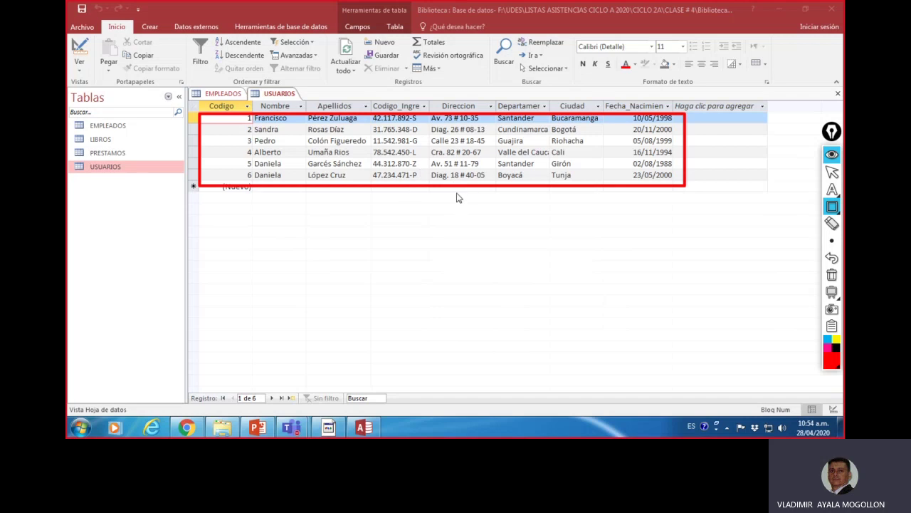
pyautogui.click(831, 278)
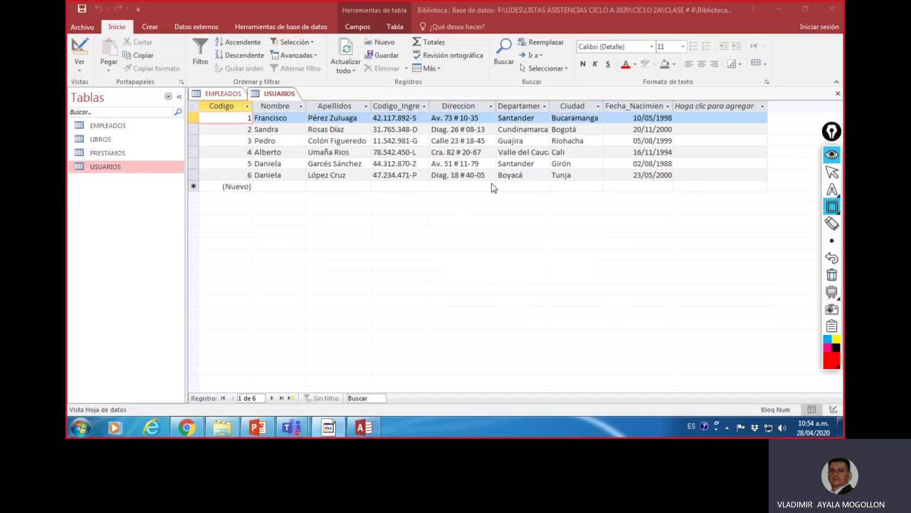
pyautogui.click(832, 173)
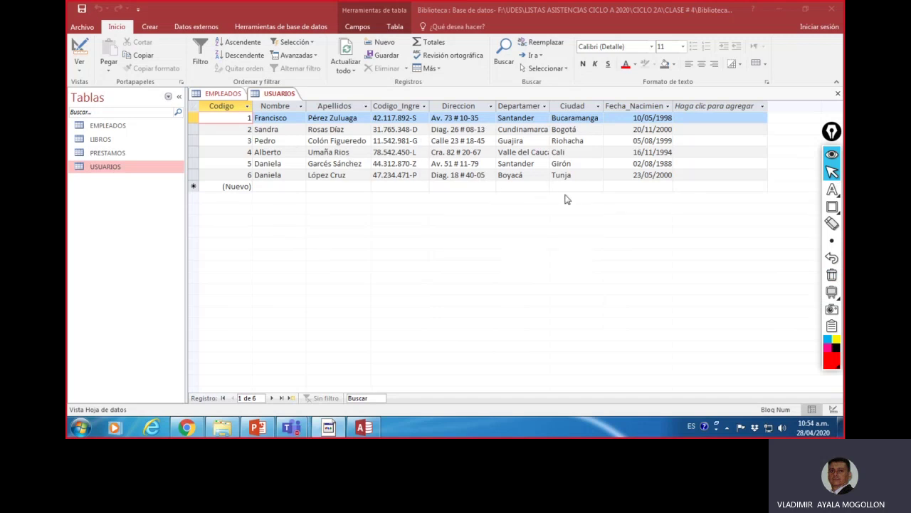
# Close the USUARIOS and EMPLEADOS tables
pyautogui.rightClick(276, 96)
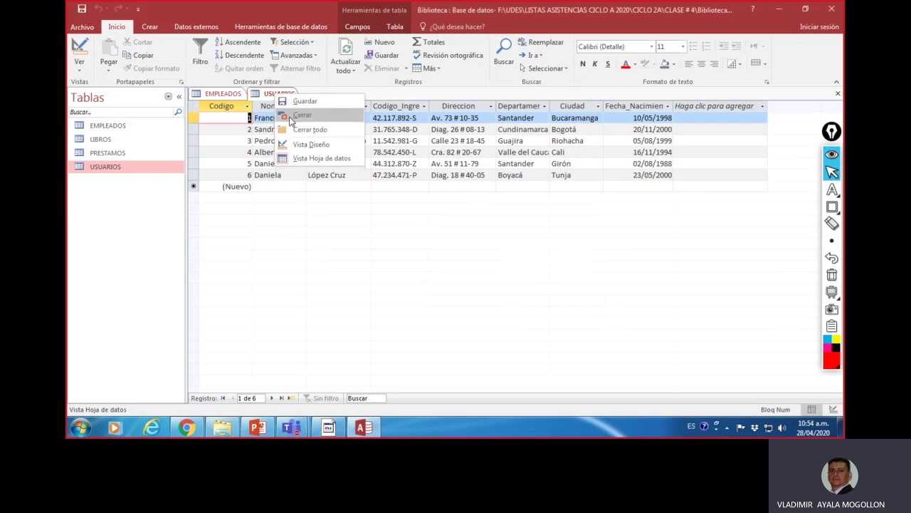
pyautogui.click(302, 115)
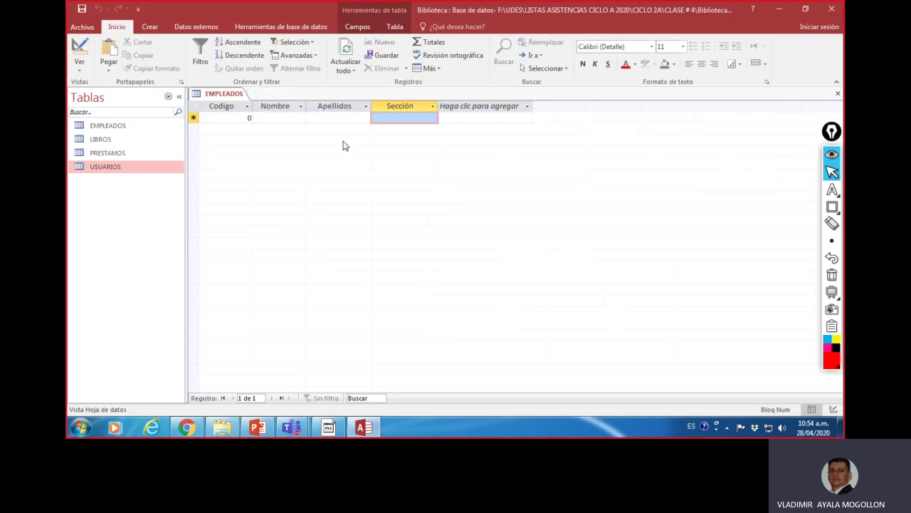
pyautogui.rightClick(226, 98)
pyautogui.click(248, 115)
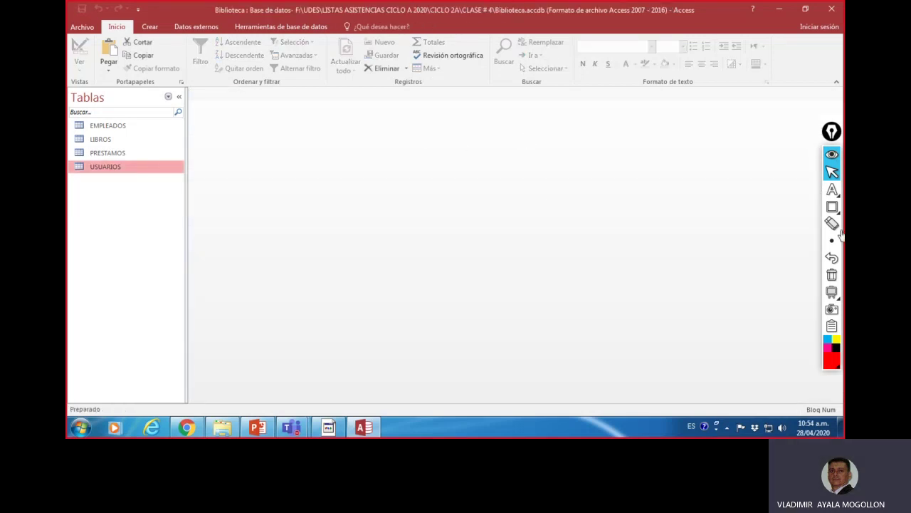
# Point out Herramientas de base de datos with a red arrow, remove the arrow, and display the database tools
pyautogui.click(814, 208)
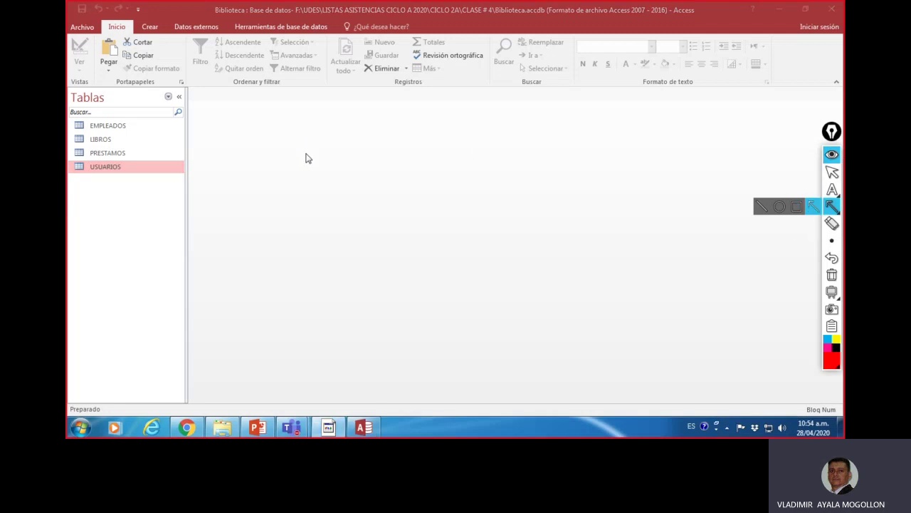
pyautogui.moveTo(287, 163); pyautogui.dragTo(286, 33)
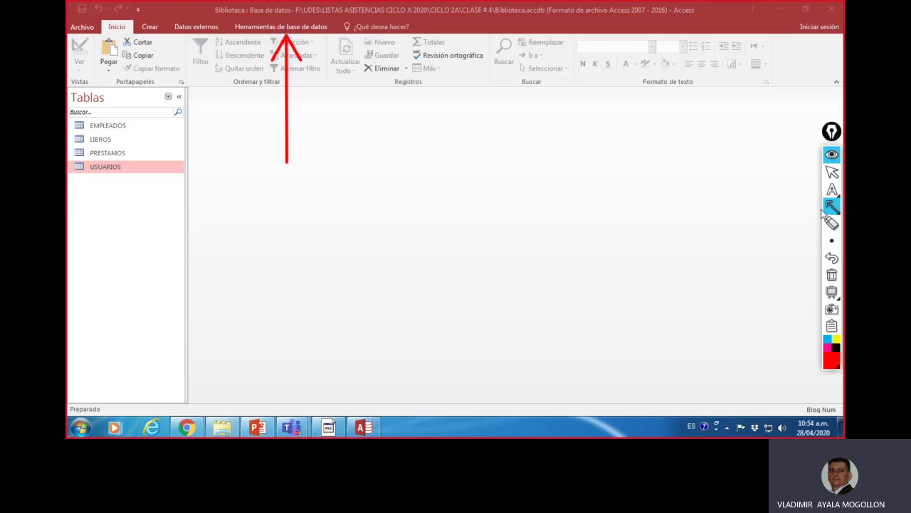
pyautogui.click(839, 264)
pyautogui.click(834, 174)
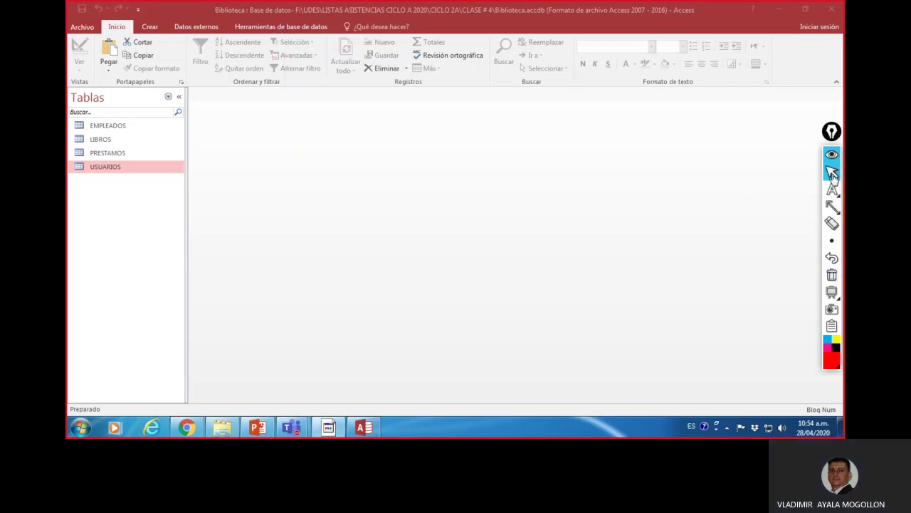
pyautogui.click(285, 32)
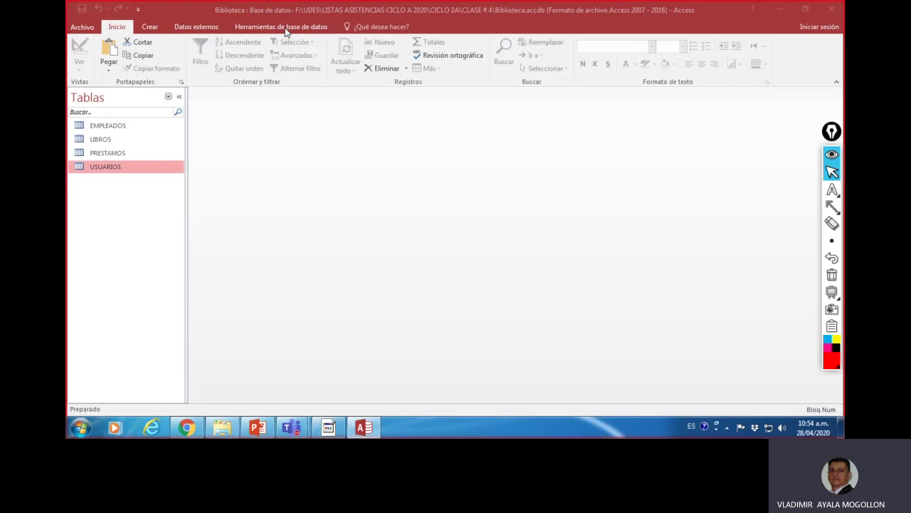
pyautogui.click(265, 30)
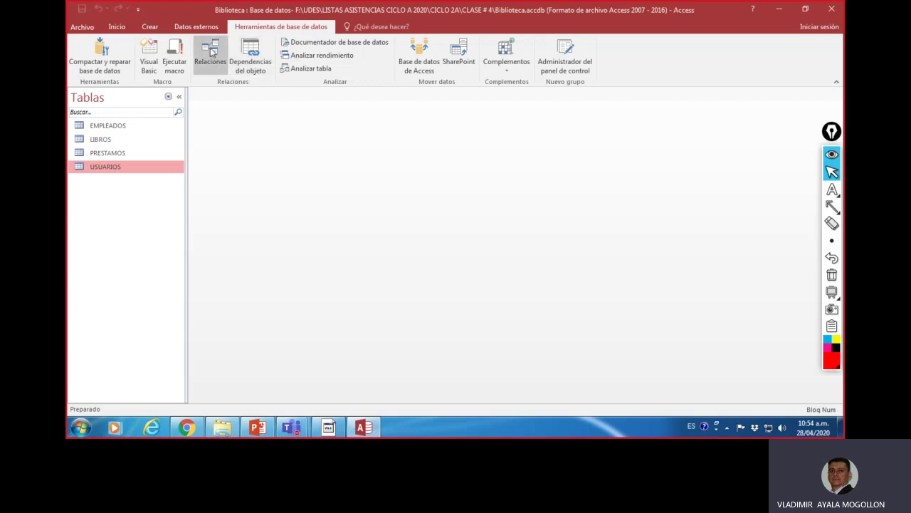
# Mark the Relaciones command with a red arrow, underline the Herramientas de base de datos heading, and clear both marks
pyautogui.click(833, 207)
pyautogui.moveTo(211, 148); pyautogui.dragTo(212, 71)
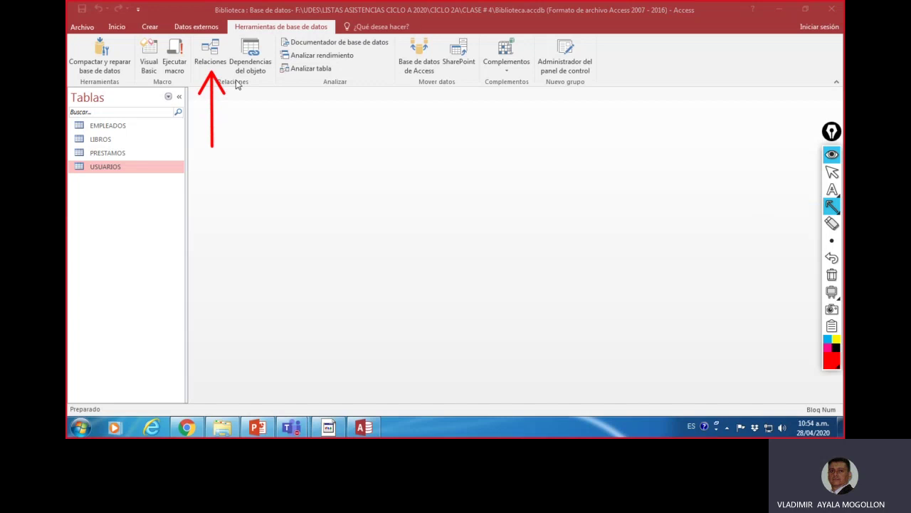
pyautogui.click(826, 211)
pyautogui.click(763, 207)
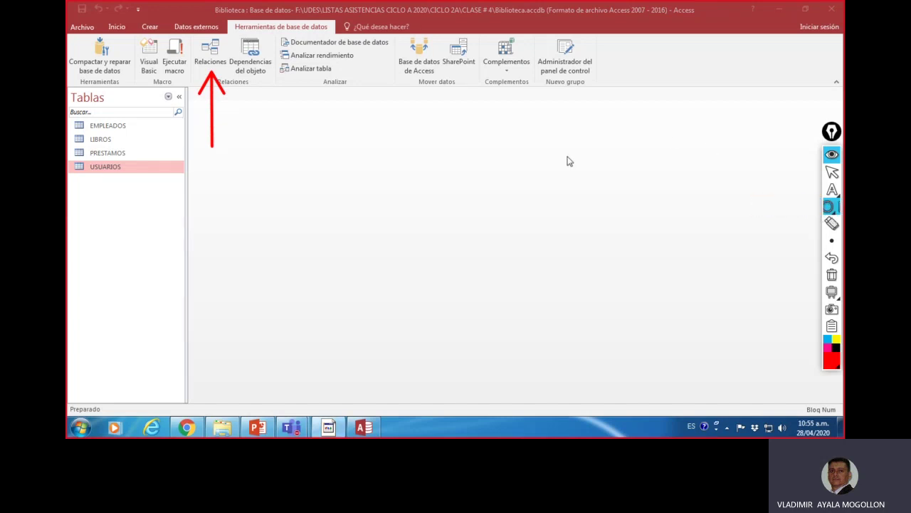
pyautogui.moveTo(238, 31); pyautogui.dragTo(327, 32)
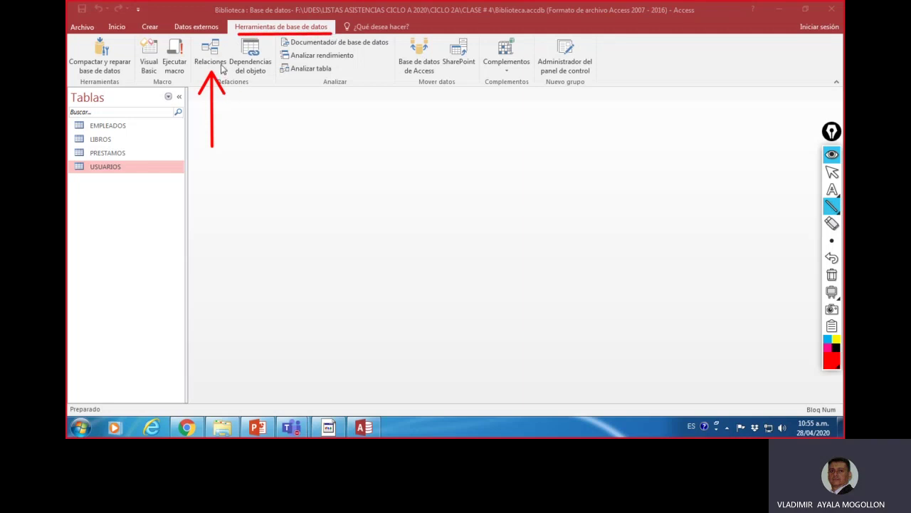
pyautogui.click(832, 275)
pyautogui.click(832, 172)
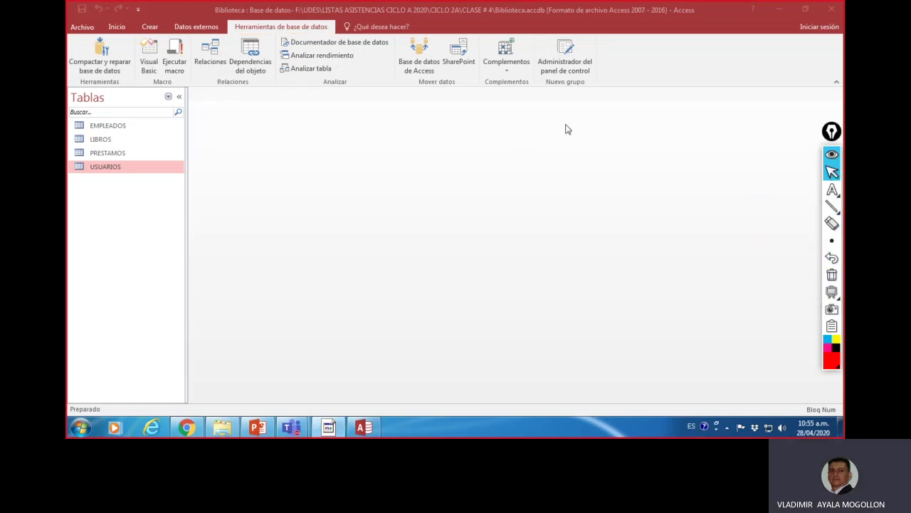
# Open the Relationships window of the database and display its design tools
pyautogui.click(214, 63)
pyautogui.click(215, 63)
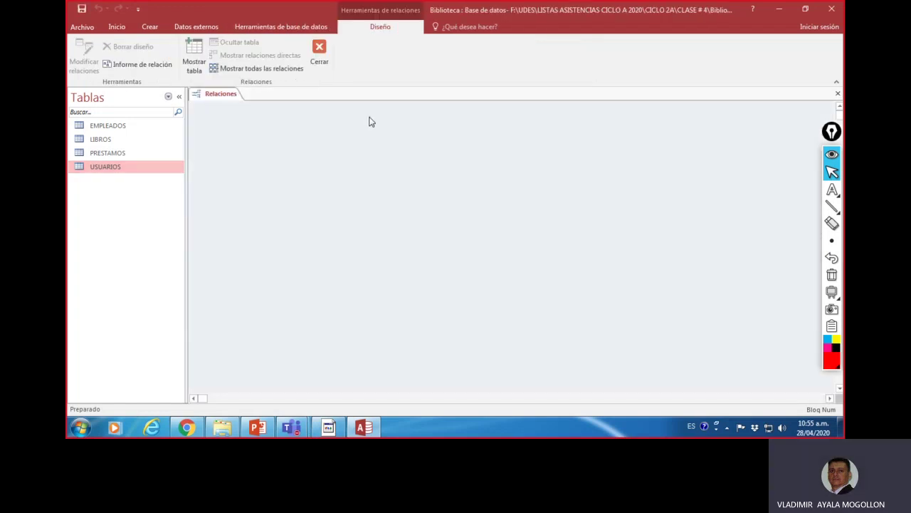
pyautogui.click(302, 27)
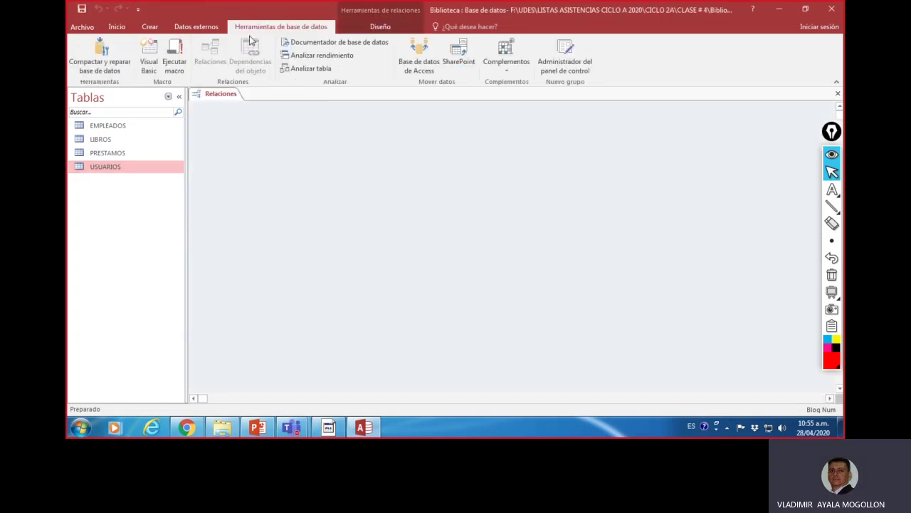
pyautogui.click(386, 29)
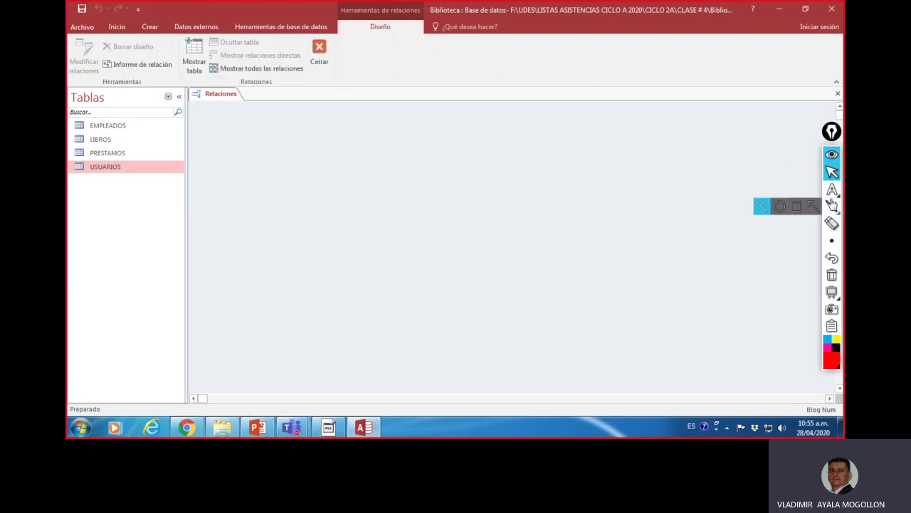
# Point red arrows at the Diseño heading and the Mostrar tabla command, removing each mark
pyautogui.click(814, 206)
pyautogui.moveTo(416, 86); pyautogui.dragTo(390, 41)
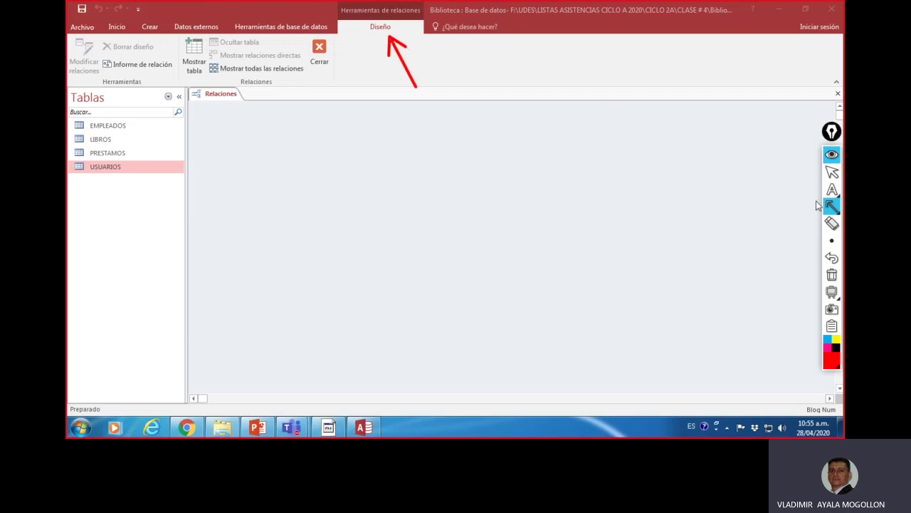
pyautogui.click(835, 256)
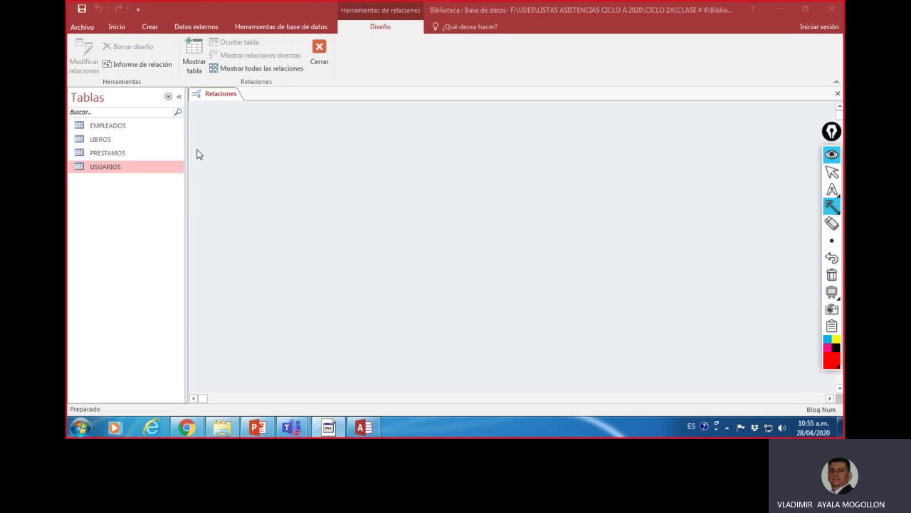
pyautogui.moveTo(202, 168); pyautogui.dragTo(202, 84)
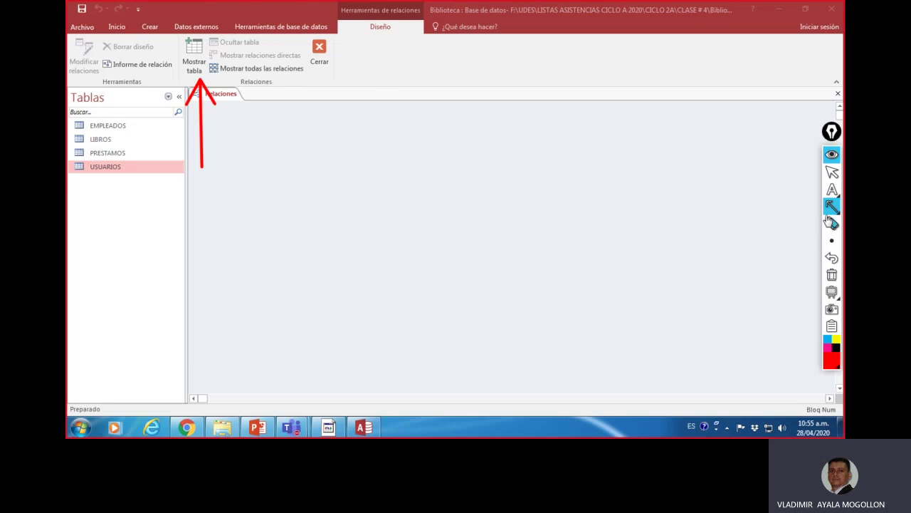
pyautogui.click(833, 282)
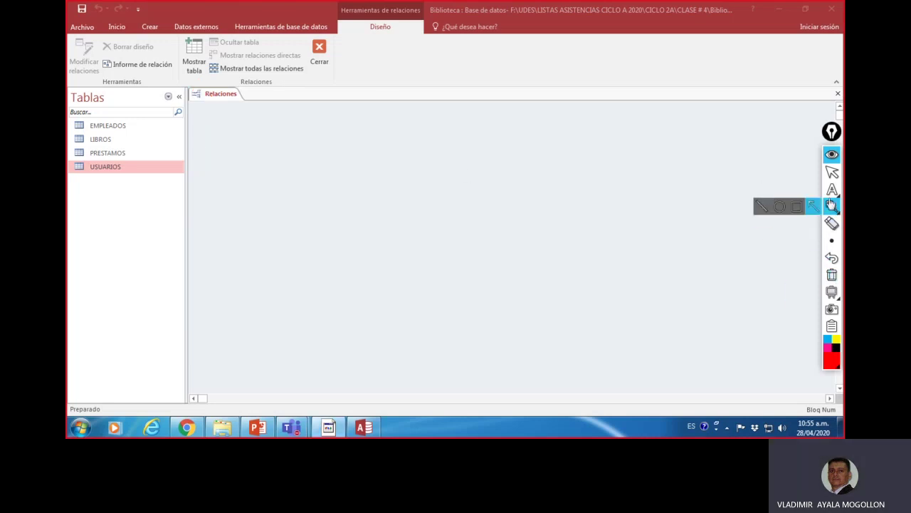
pyautogui.click(832, 171)
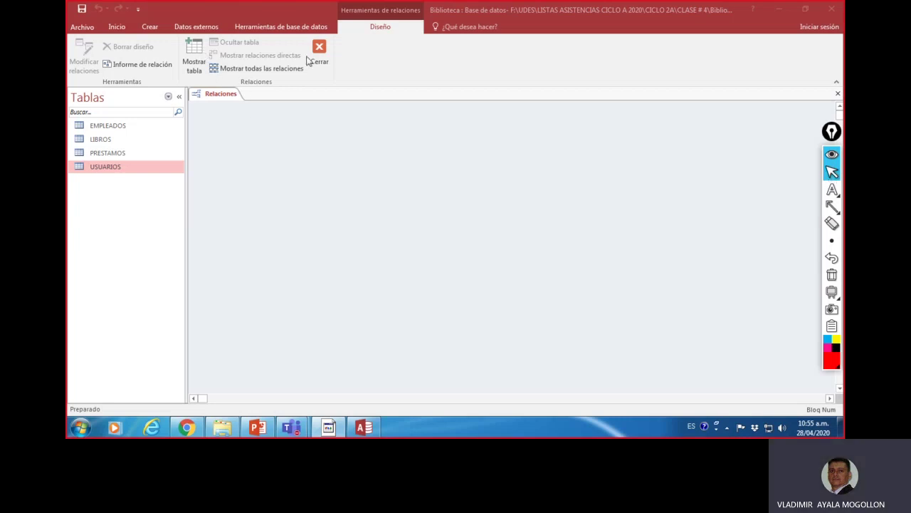
# Add the EMPLEADOS and USUARIOS tables to the relationships layout
pyautogui.click(194, 56)
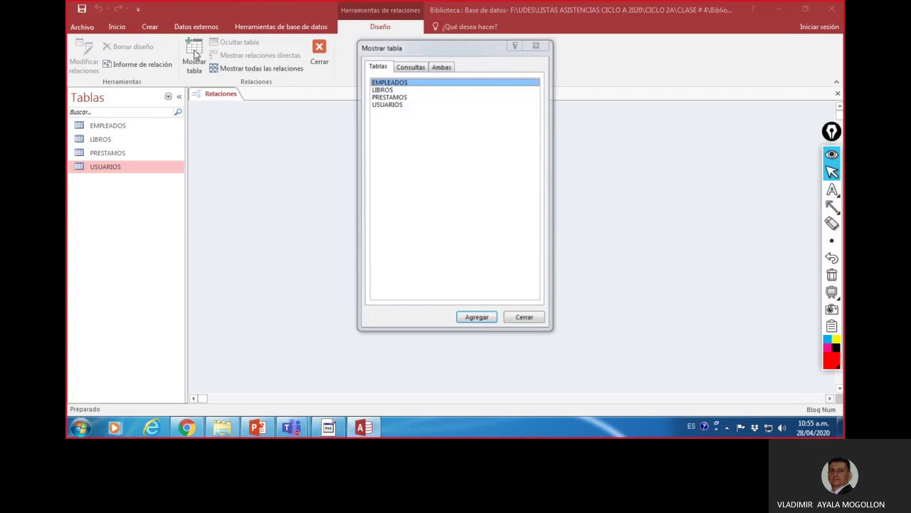
pyautogui.moveTo(468, 55); pyautogui.dragTo(509, 124)
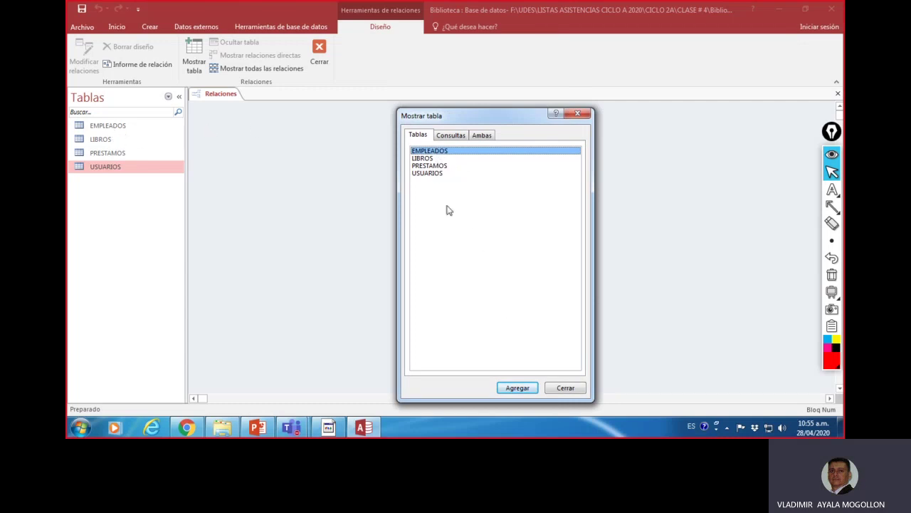
pyautogui.click(502, 388)
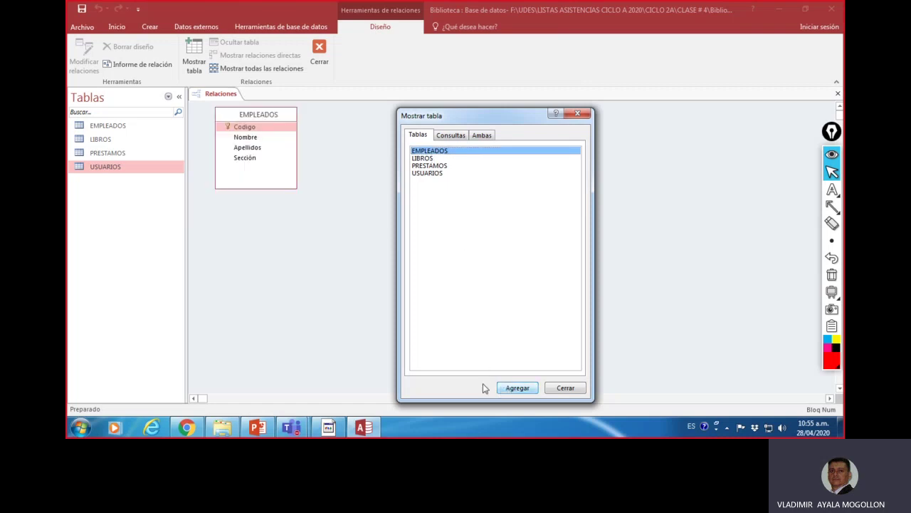
pyautogui.click(433, 174)
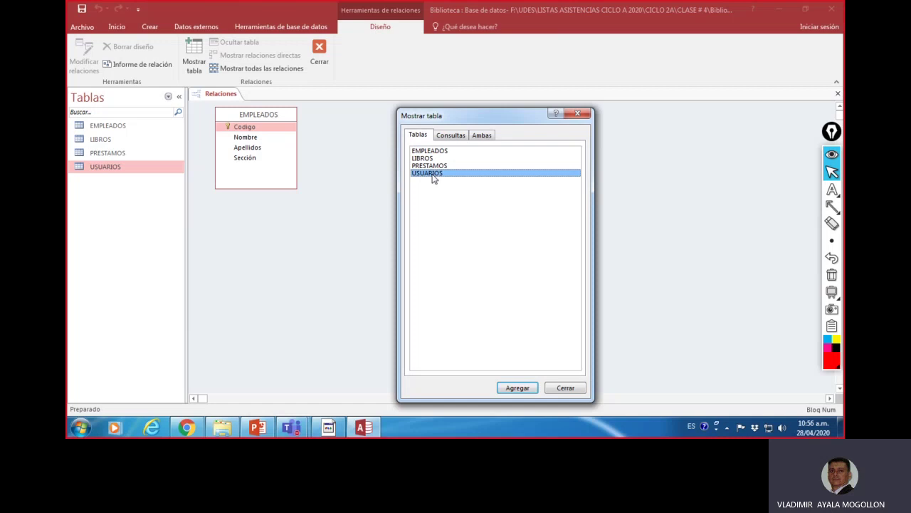
pyautogui.click(521, 391)
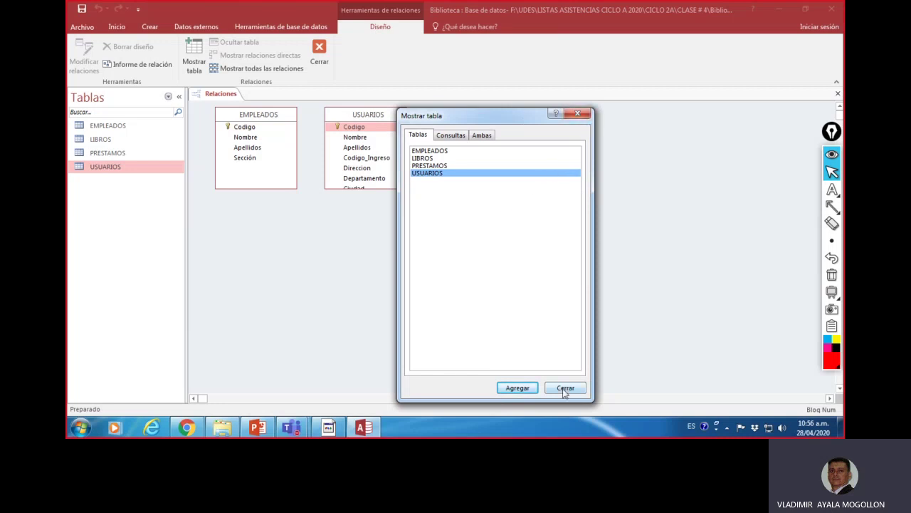
pyautogui.click(578, 114)
# Enlarge the USUARIOS field list to show all its fields, and arrange EMPLEADOS to the right of USUARIOS with a gap between them
pyautogui.moveTo(404, 187); pyautogui.dragTo(411, 207)
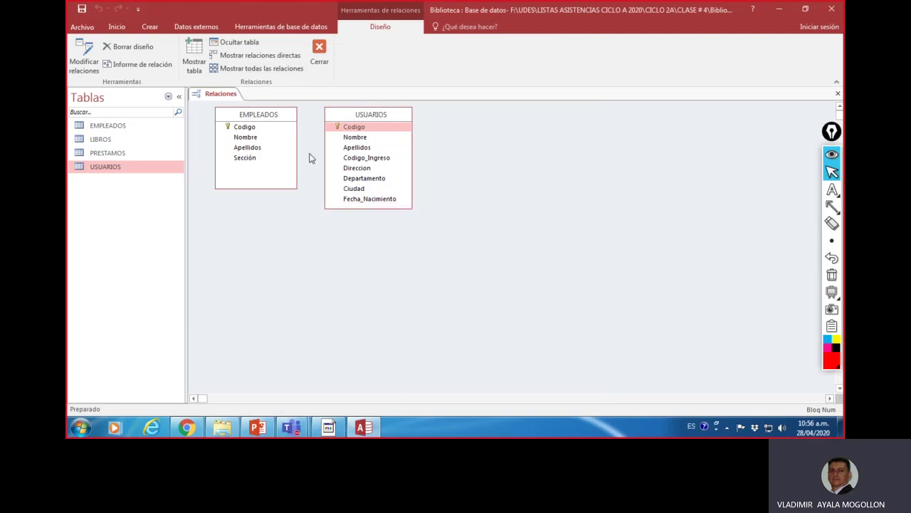
pyautogui.moveTo(410, 208)
pyautogui.mouseDown()
pyautogui.moveTo(399, 202)
pyautogui.moveTo(410, 212)
pyautogui.mouseUp()
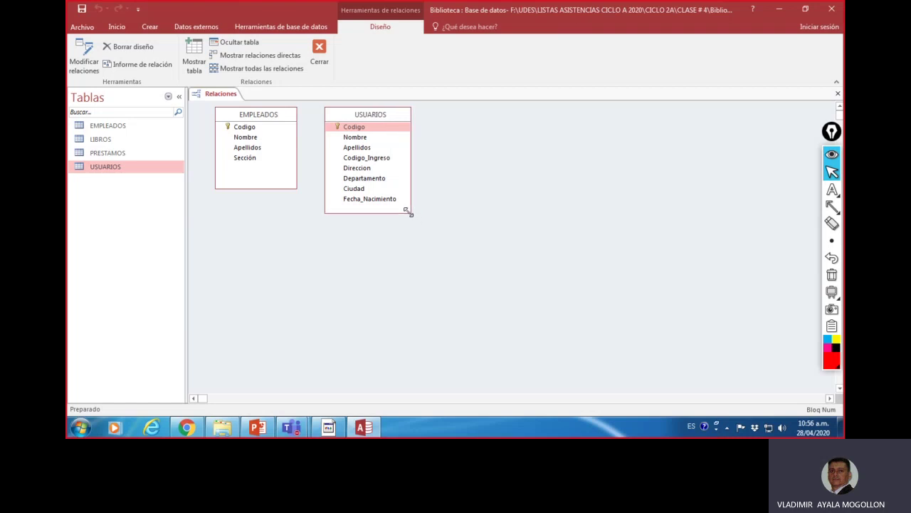
pyautogui.click(271, 119)
pyautogui.moveTo(270, 119); pyautogui.dragTo(508, 177)
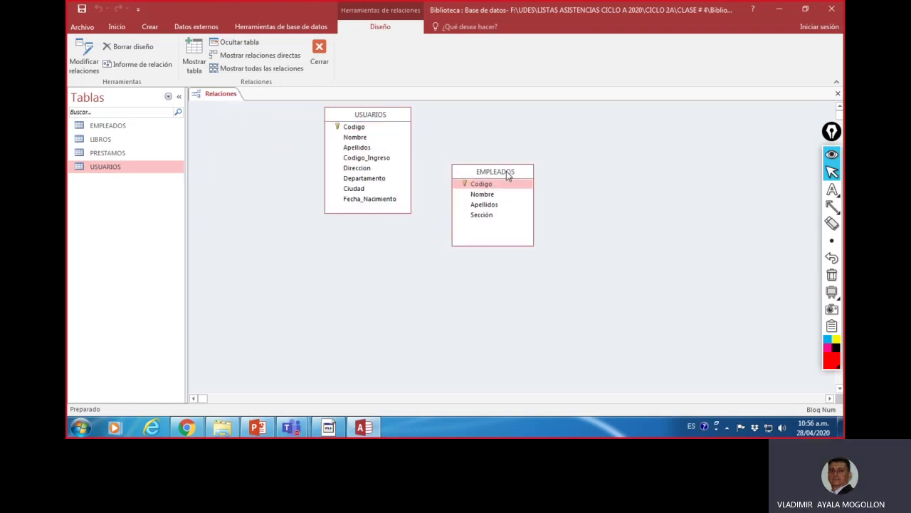
pyautogui.moveTo(369, 117); pyautogui.dragTo(263, 136)
pyautogui.moveTo(478, 170); pyautogui.dragTo(395, 166)
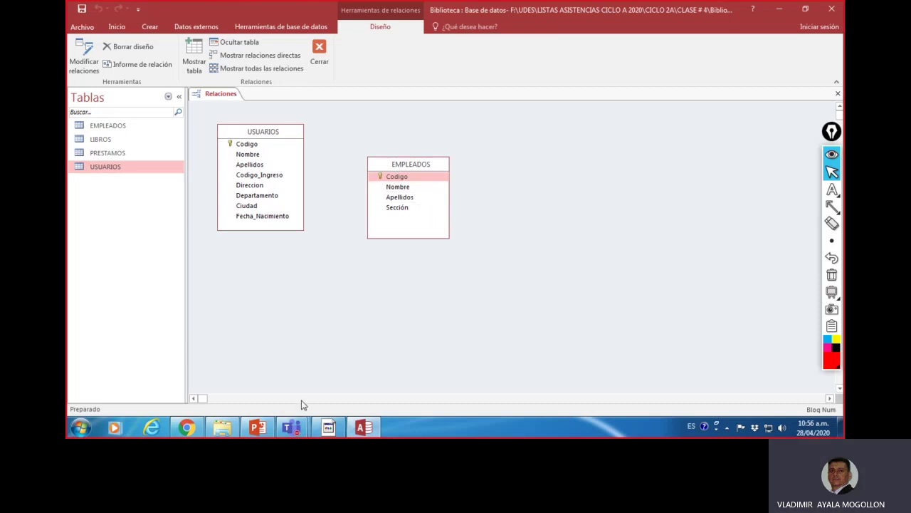
# Switch to PowerPoint to review the one-to-one relationships slide, return to Access, and move the EMPLEADOS field list slightly closer to USUARIOS
pyautogui.click(265, 435)
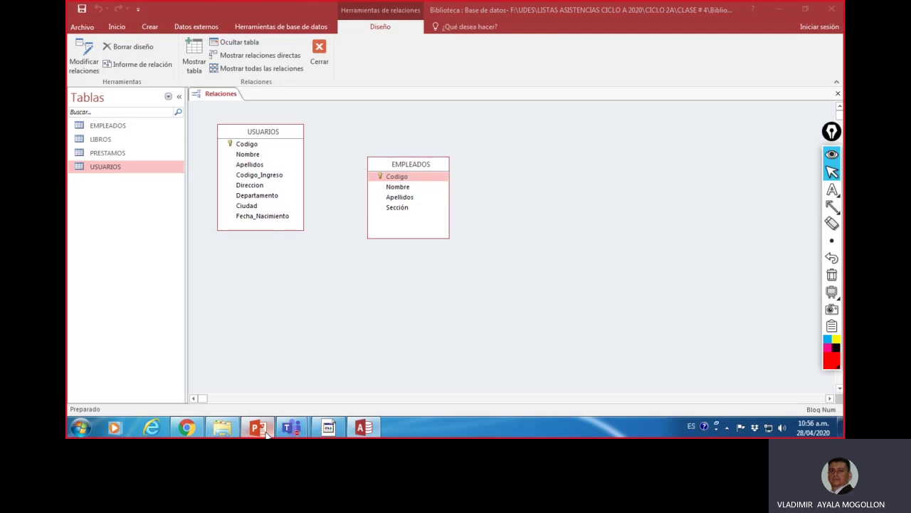
pyautogui.click(265, 435)
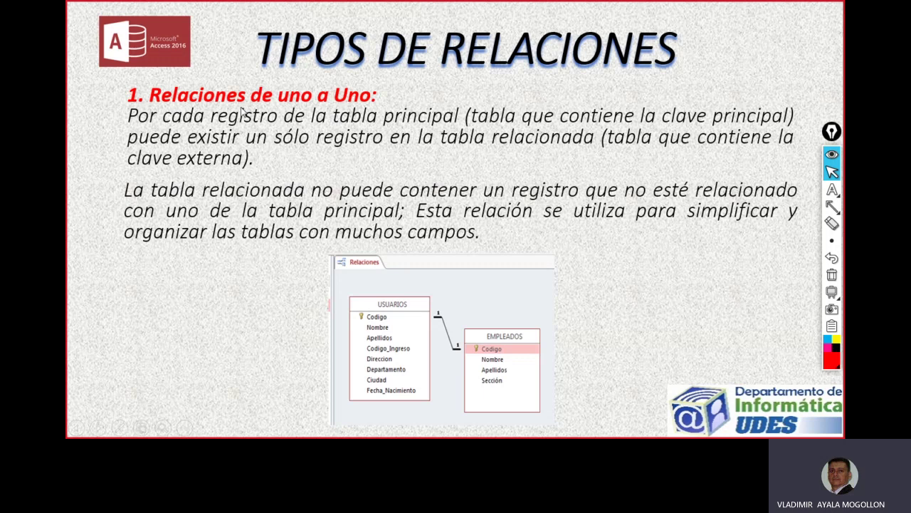
pyautogui.hotkey('alt', 'Tab')
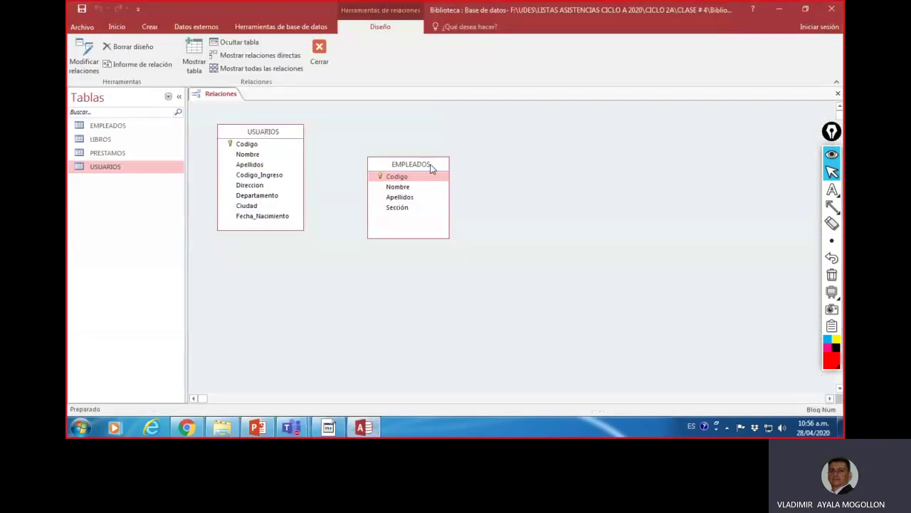
pyautogui.moveTo(425, 166); pyautogui.dragTo(420, 170)
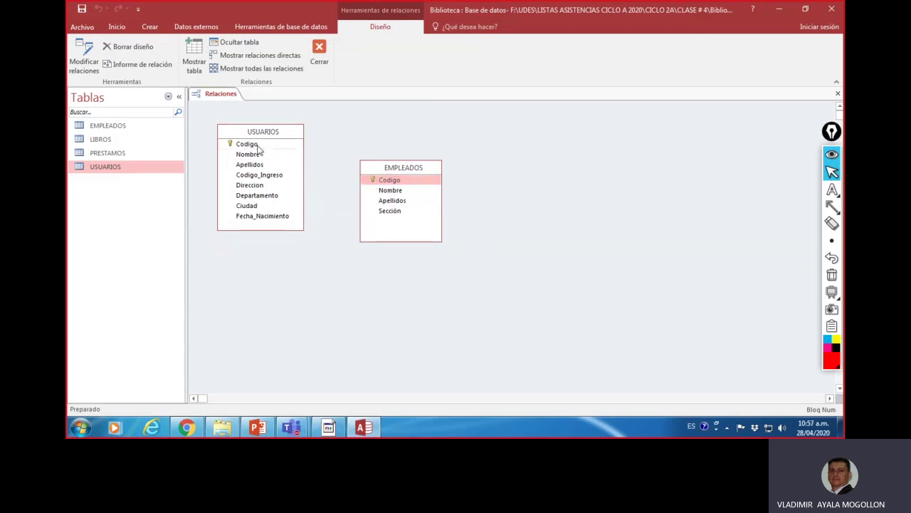
# Point red arrows at the USUARIOS and EMPLEADOS field lists, and clear both marks
pyautogui.click(831, 205)
pyautogui.moveTo(241, 325); pyautogui.dragTo(241, 246)
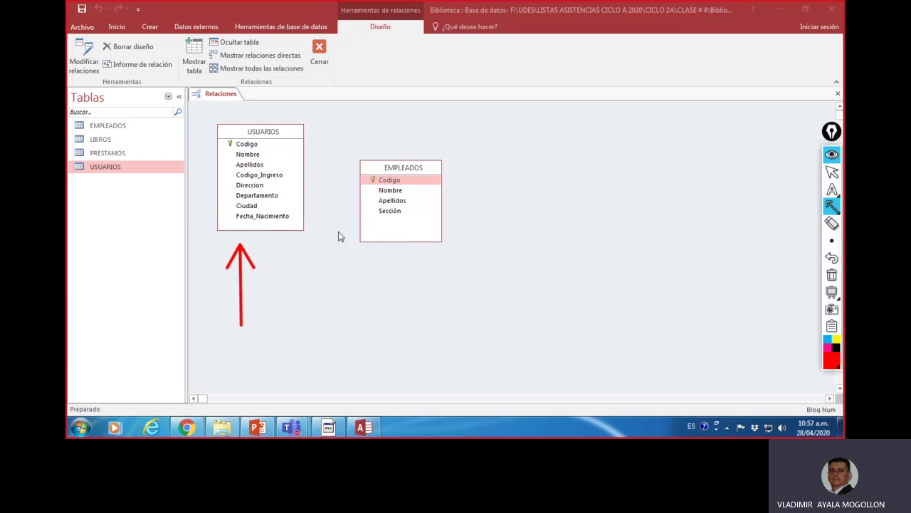
pyautogui.click(832, 205)
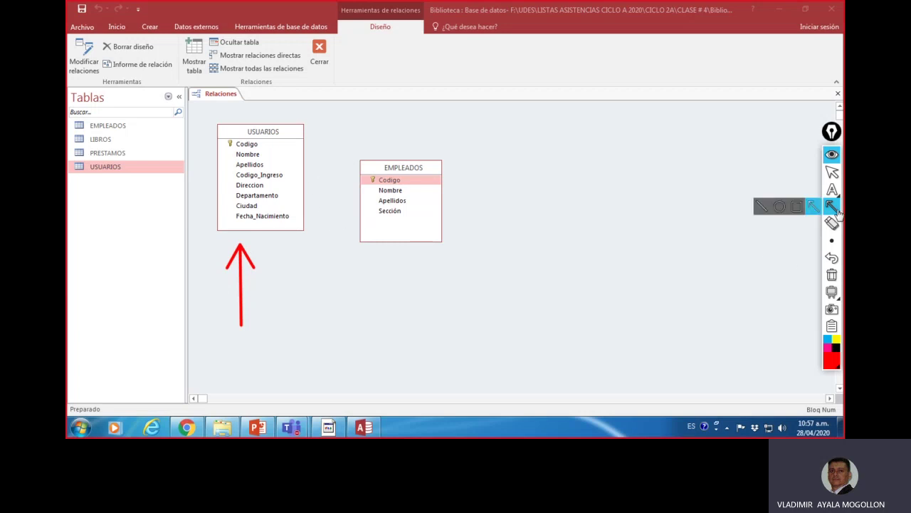
pyautogui.click(762, 206)
pyautogui.click(831, 206)
pyautogui.click(812, 208)
pyautogui.moveTo(627, 201); pyautogui.dragTo(456, 202)
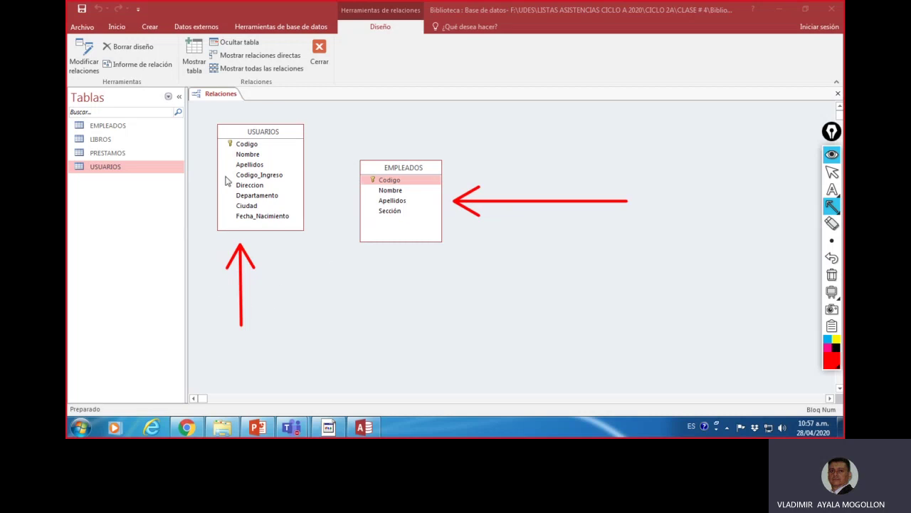
pyautogui.click(831, 239)
pyautogui.click(832, 274)
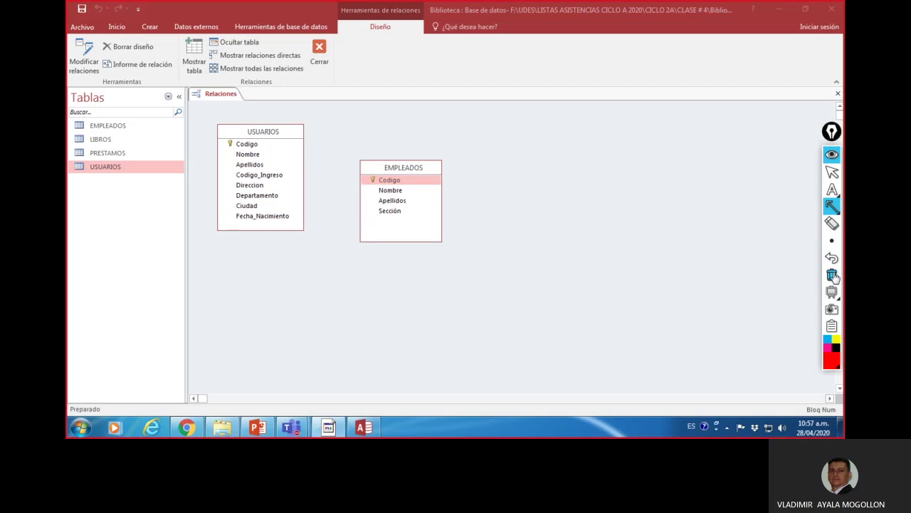
pyautogui.click(832, 172)
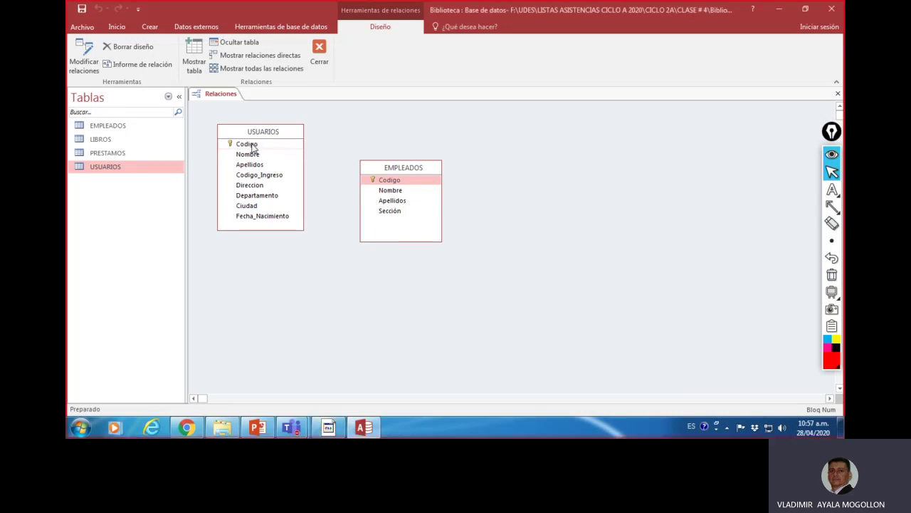
# Relate Codigo in USUARIOS to Codigo in EMPLEADOS with referential integrity enforced, and move EMPLEADOS slightly closer to USUARIOS
pyautogui.moveTo(253, 146); pyautogui.dragTo(383, 184)
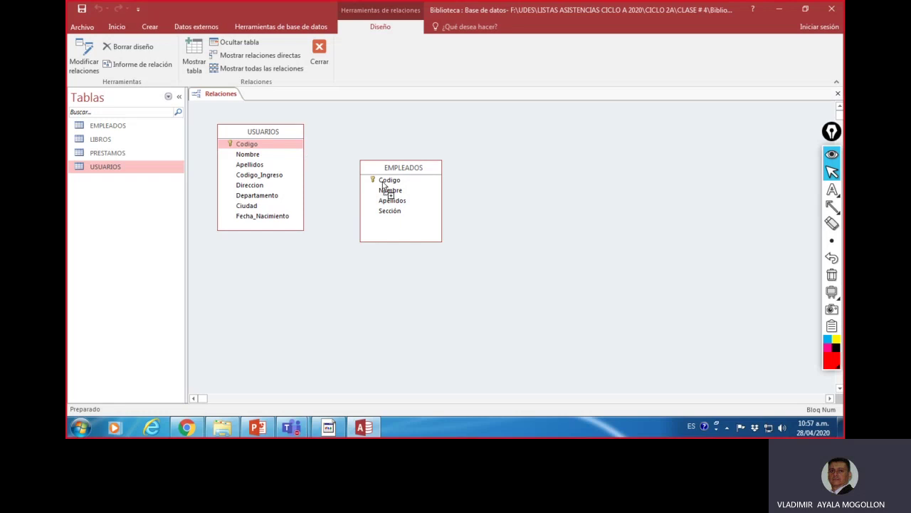
pyautogui.moveTo(383, 182); pyautogui.dragTo(381, 183)
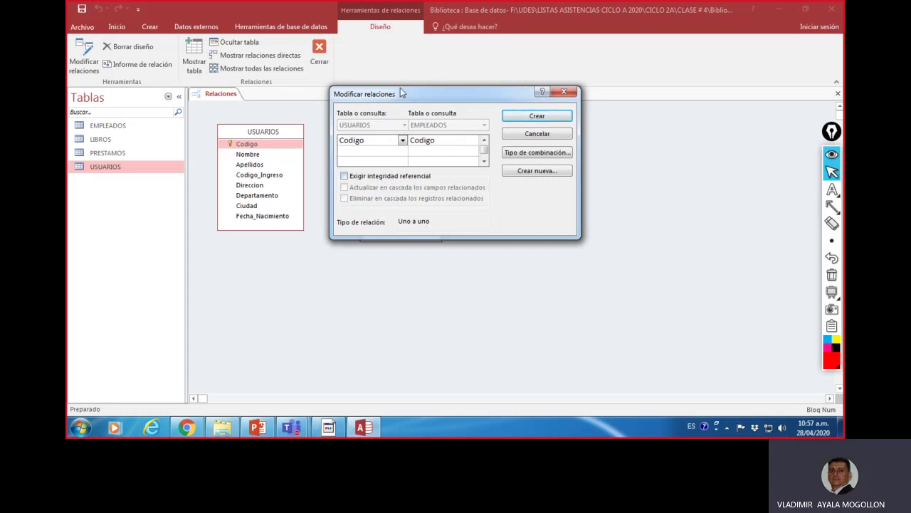
pyautogui.click(346, 177)
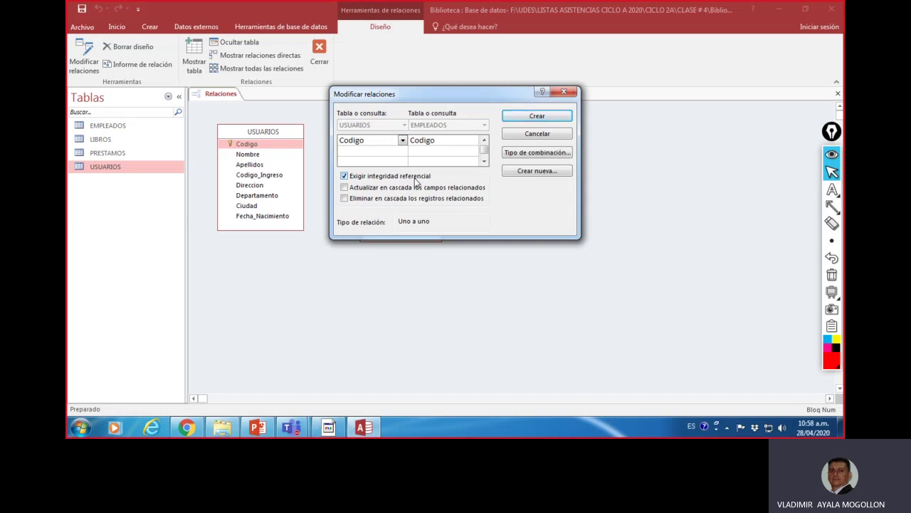
pyautogui.click(538, 119)
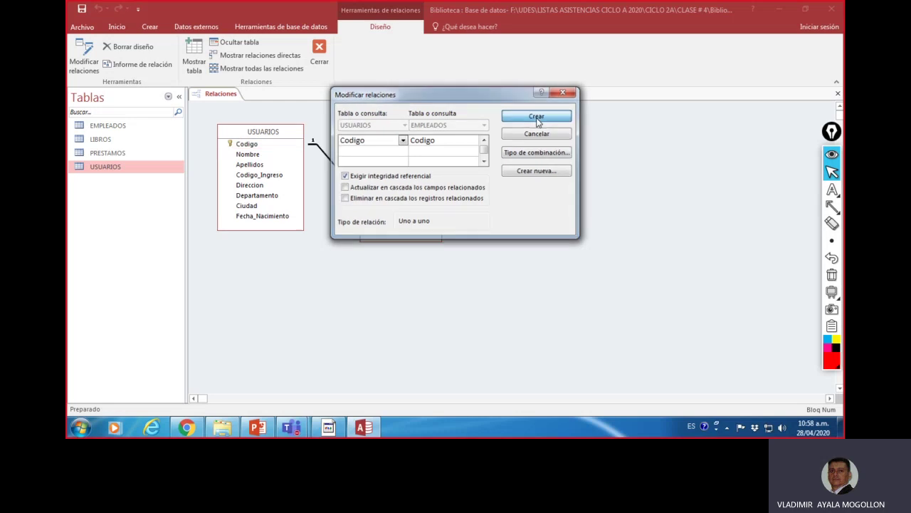
pyautogui.moveTo(416, 175); pyautogui.dragTo(407, 180)
# Point red arrows at the markers on both ends of the relationship line, and clear the marks
pyautogui.click(832, 206)
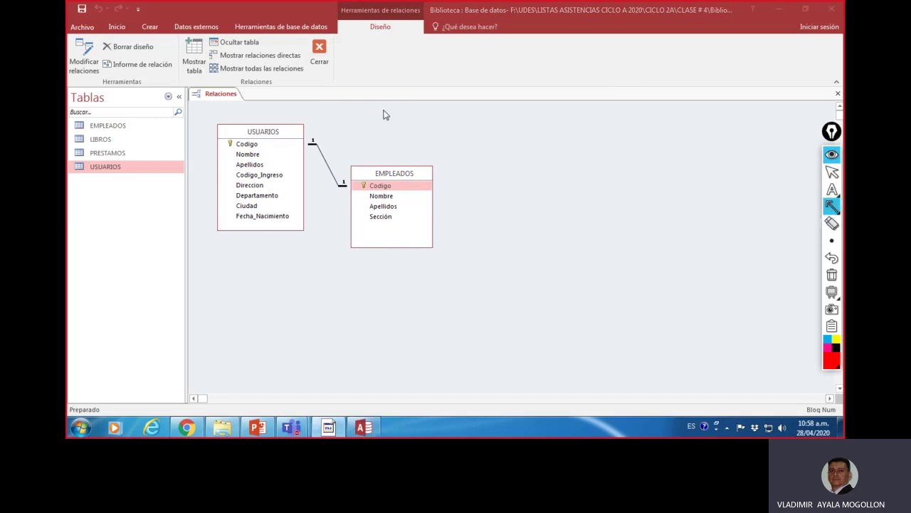
pyautogui.moveTo(383, 111); pyautogui.dragTo(324, 142)
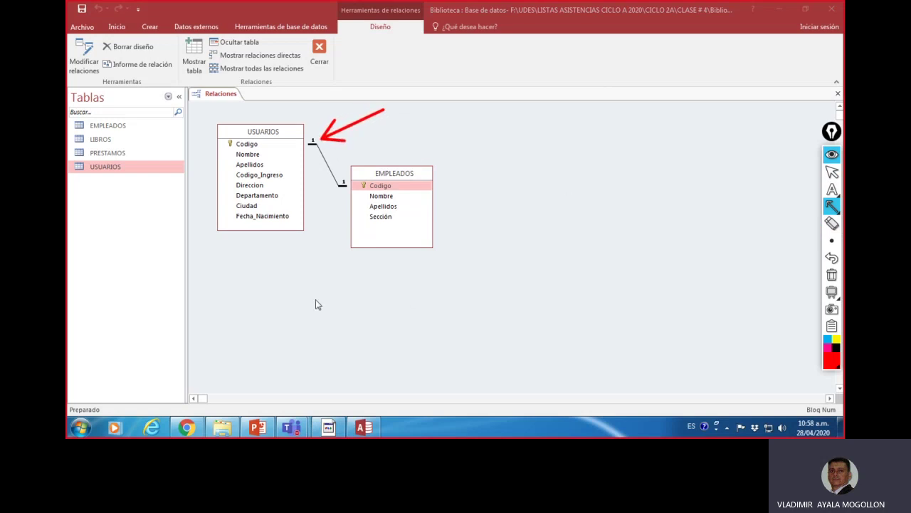
pyautogui.moveTo(338, 279)
pyautogui.mouseDown()
pyautogui.moveTo(330, 235)
pyautogui.moveTo(340, 199)
pyautogui.mouseUp()
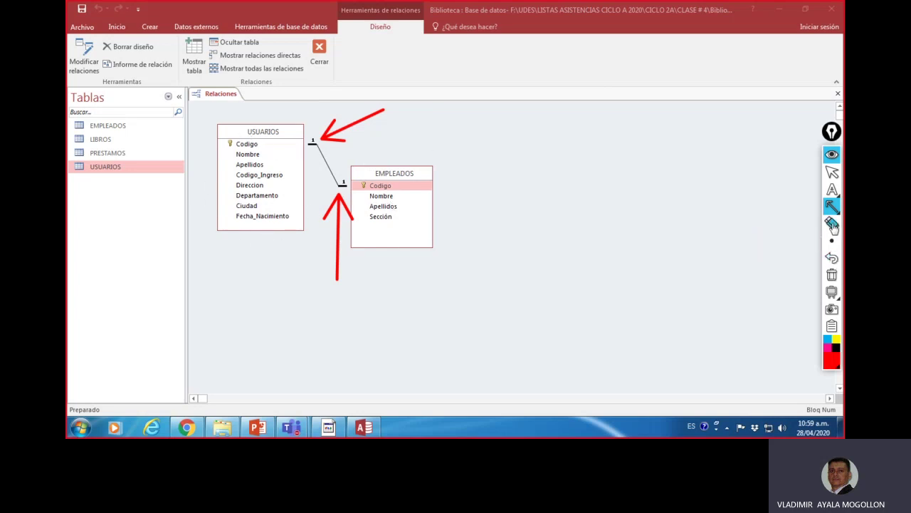
pyautogui.click(832, 274)
pyautogui.click(832, 172)
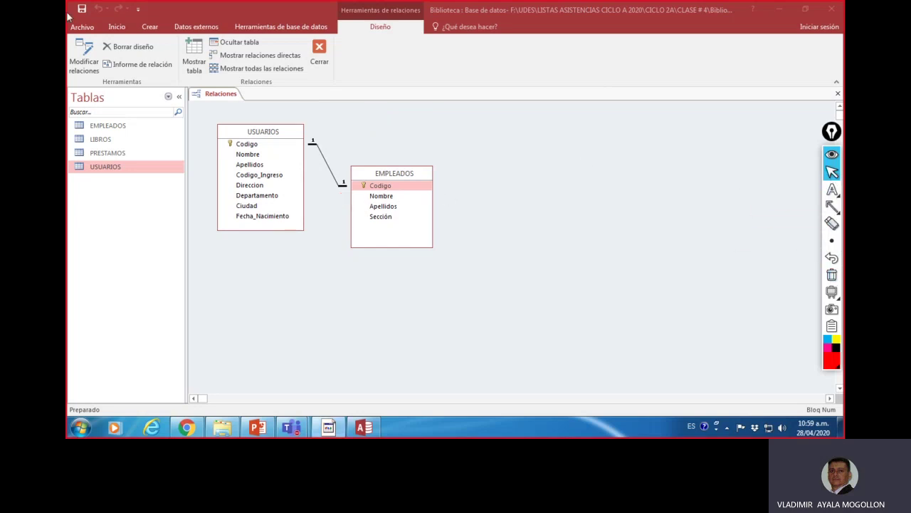
# Save the relationships layout and close the Relationships window
pyautogui.click(89, 9)
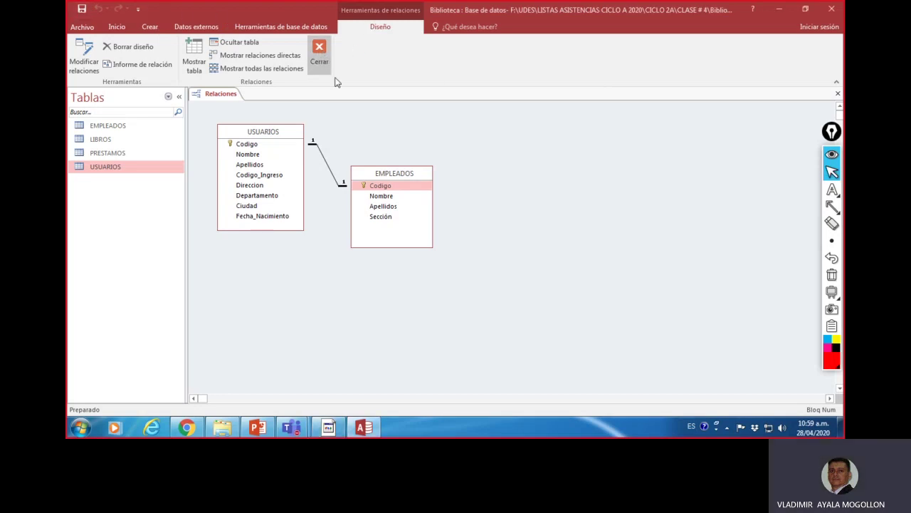
pyautogui.click(320, 55)
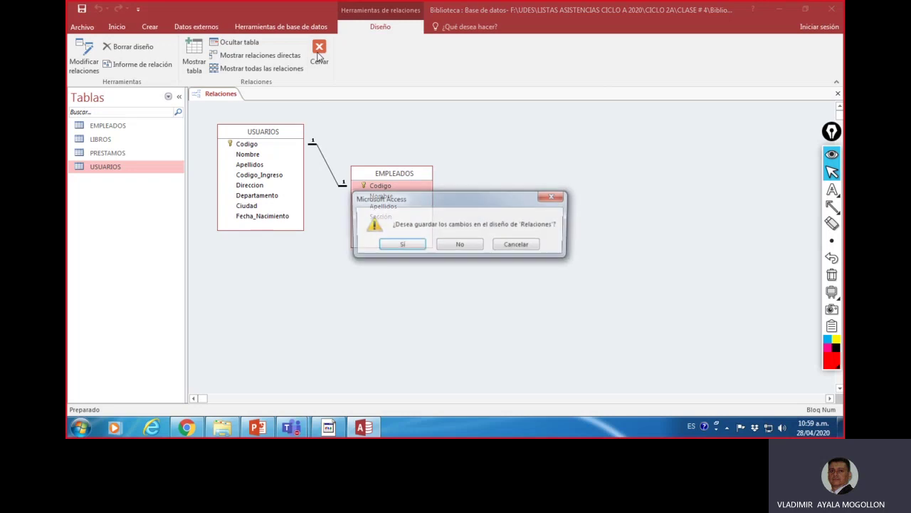
pyautogui.click(414, 249)
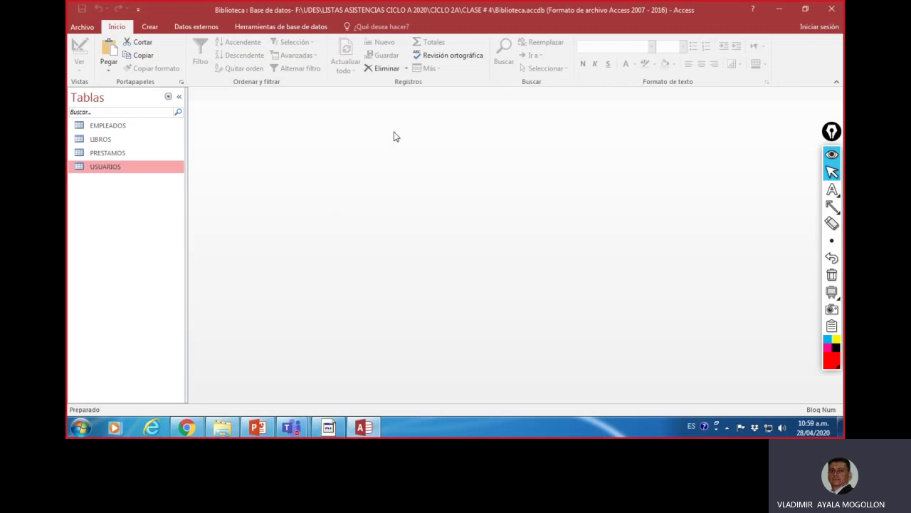
# Open the USUARIOS and EMPLEADOS tables in datasheet view and review the USUARIOS records
pyautogui.doubleClick(109, 168)
pyautogui.click(108, 126)
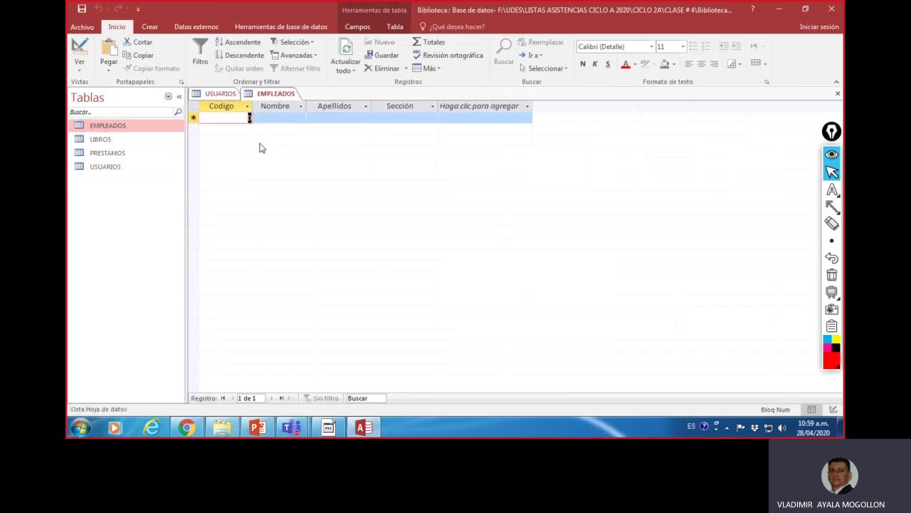
pyautogui.click(222, 94)
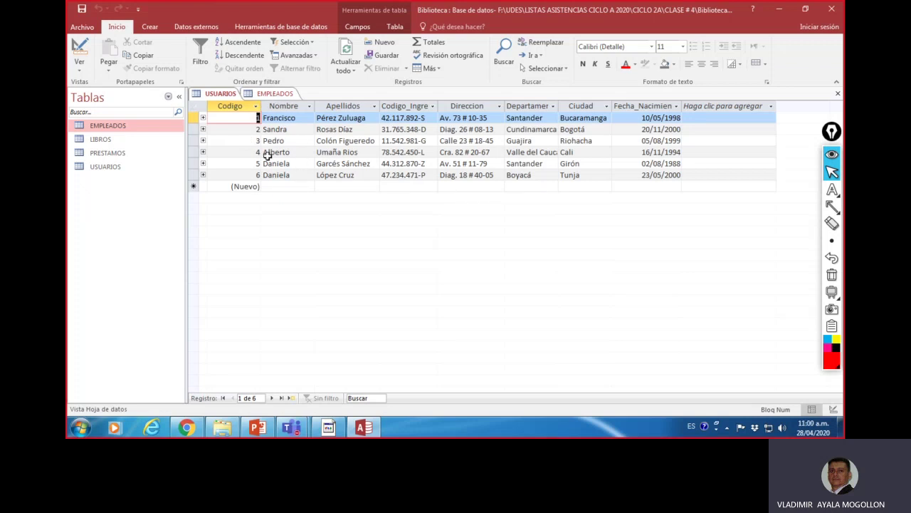
# Add a record to the EMPLEADOS table with Codigo 1, the employee's first name and surname, and Sección Informática
pyautogui.click(275, 94)
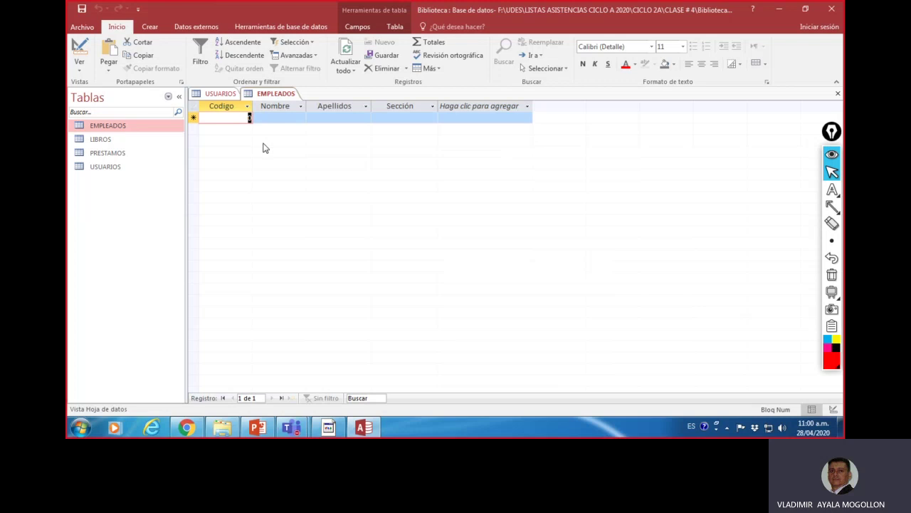
pyautogui.write('1')
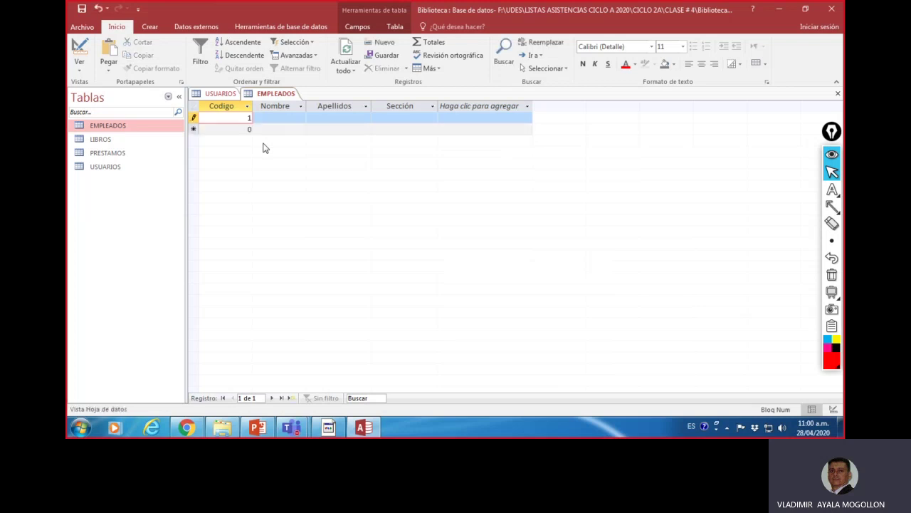
pyautogui.click(271, 119)
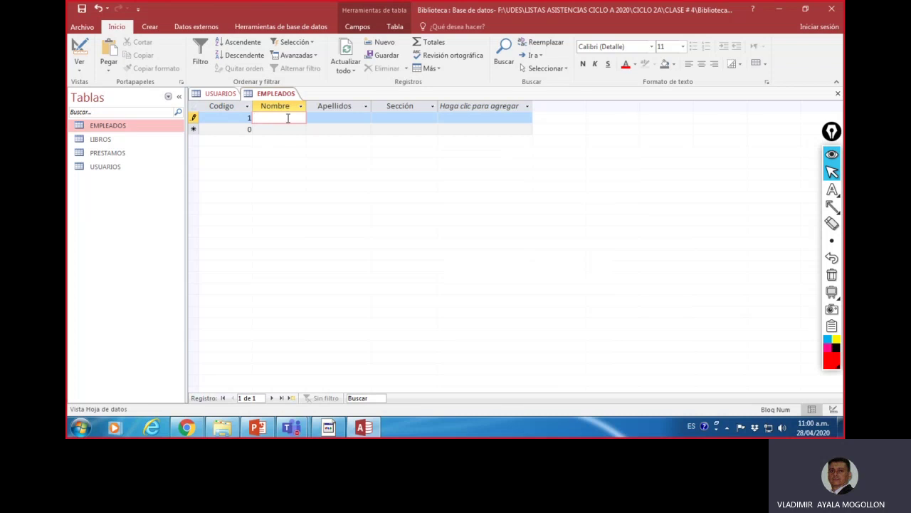
pyautogui.write('Gregorio')
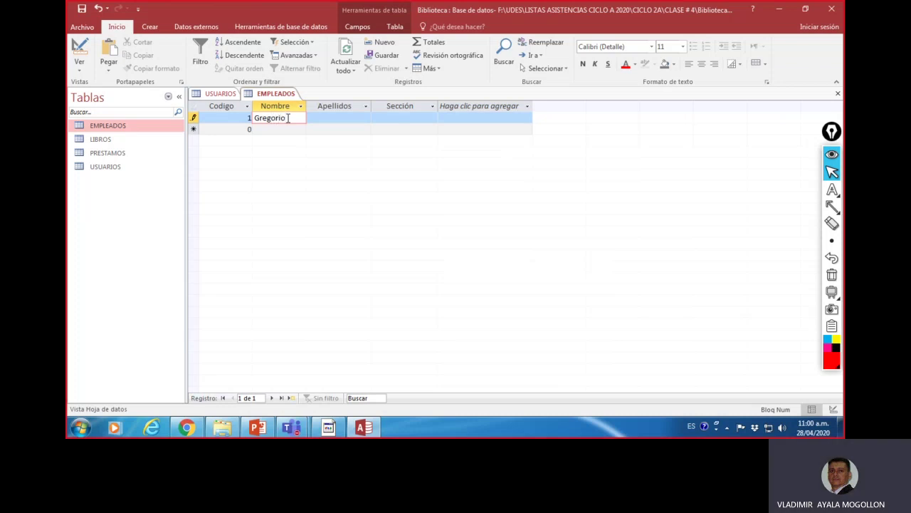
pyautogui.click(351, 118)
pyautogui.write('Santo')
pyautogui.click(377, 117)
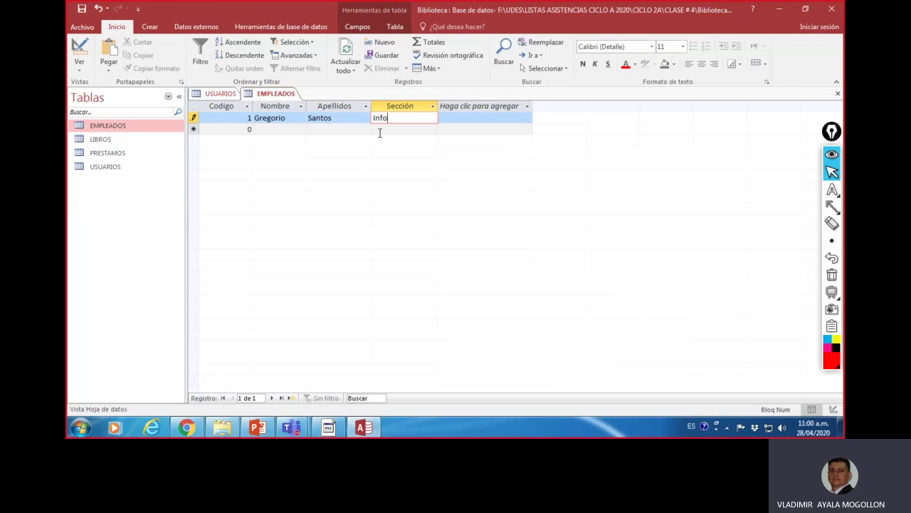
pyautogui.write('m')
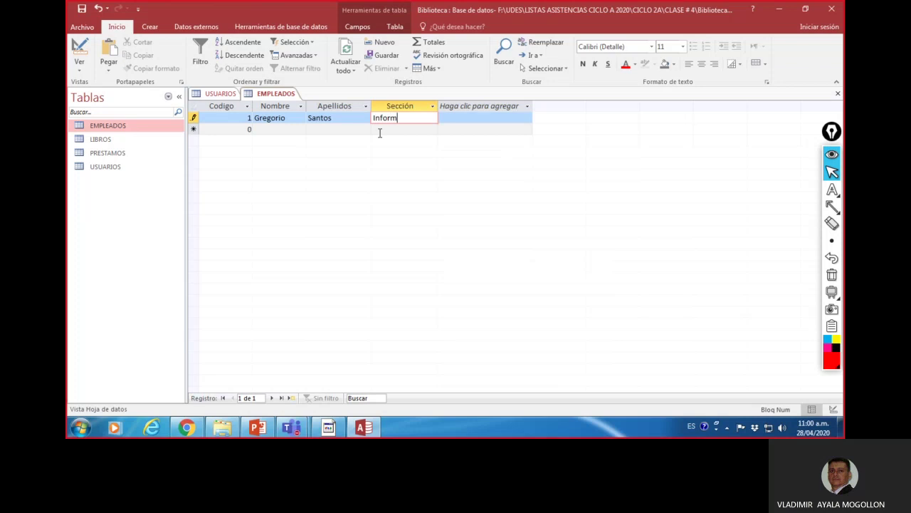
pyautogui.write('ática')
pyautogui.click(469, 119)
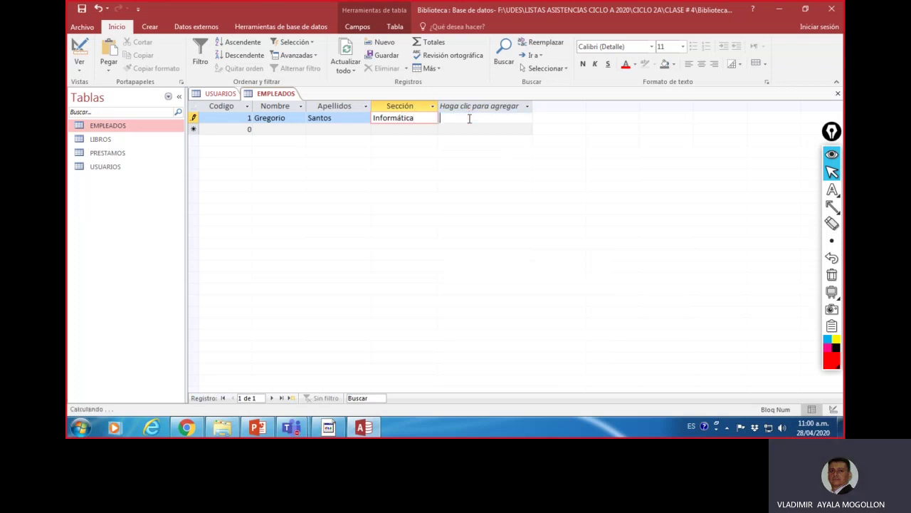
pyautogui.click(371, 130)
pyautogui.click(307, 129)
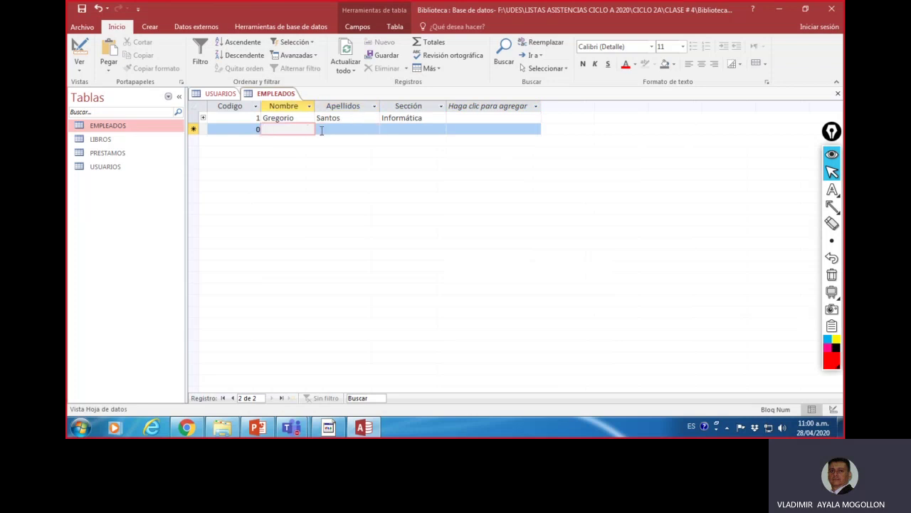
# Point a red arrow at the new EMPLEADOS record's expand sign, underline the record in red, and clear the marks
pyautogui.click(833, 205)
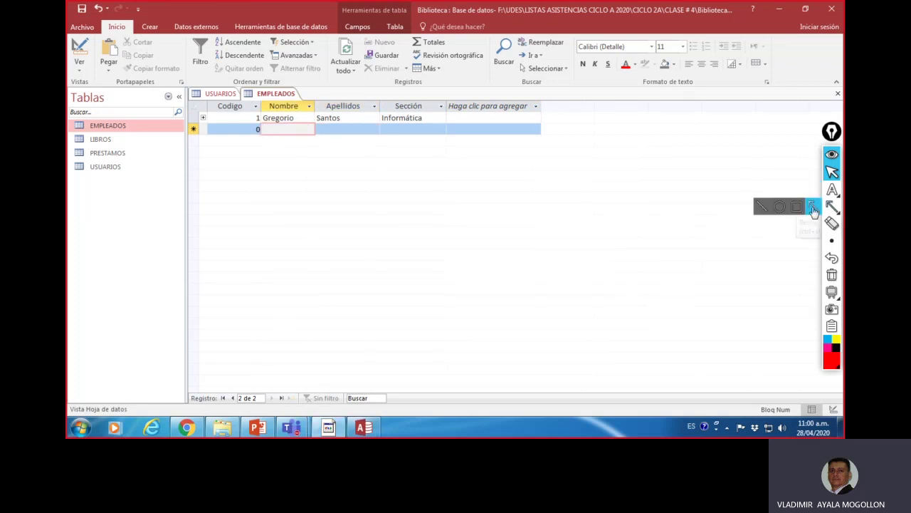
pyautogui.moveTo(212, 217)
pyautogui.mouseDown()
pyautogui.moveTo(217, 126)
pyautogui.moveTo(203, 123)
pyautogui.mouseUp()
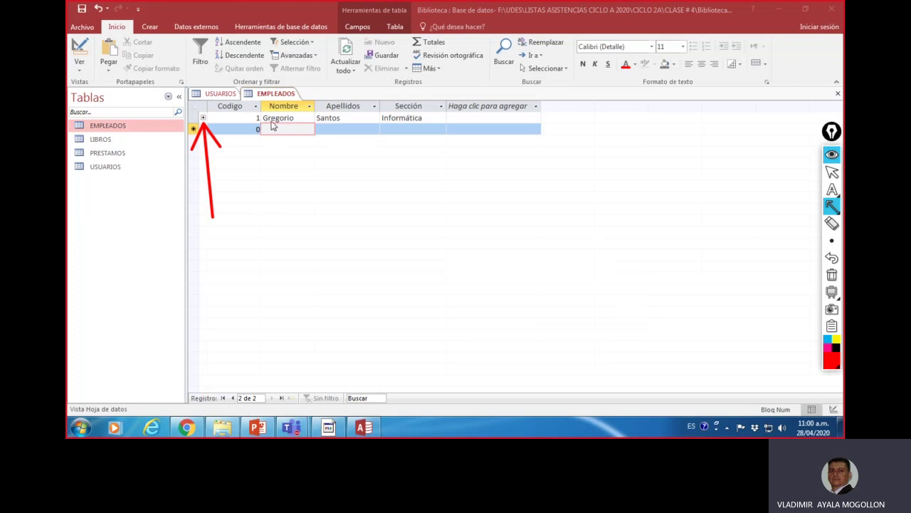
pyautogui.click(832, 206)
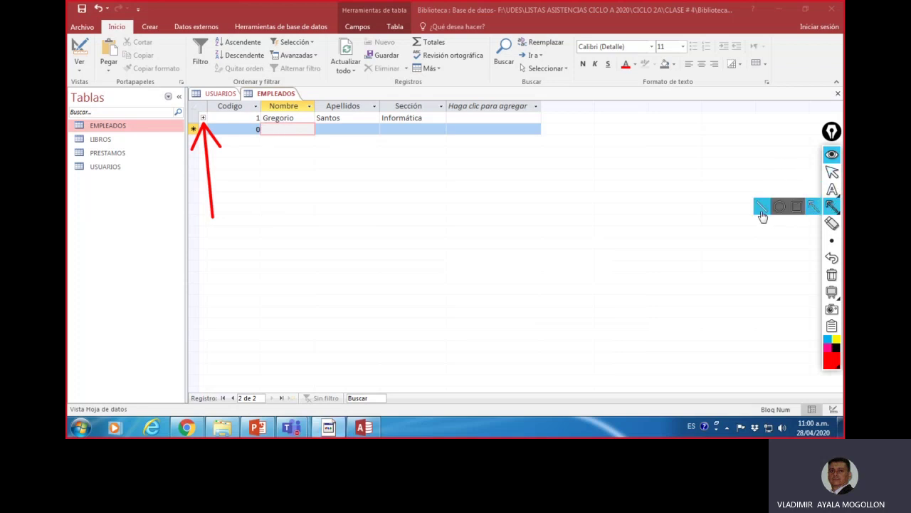
pyautogui.click(763, 208)
pyautogui.moveTo(256, 130); pyautogui.dragTo(440, 125)
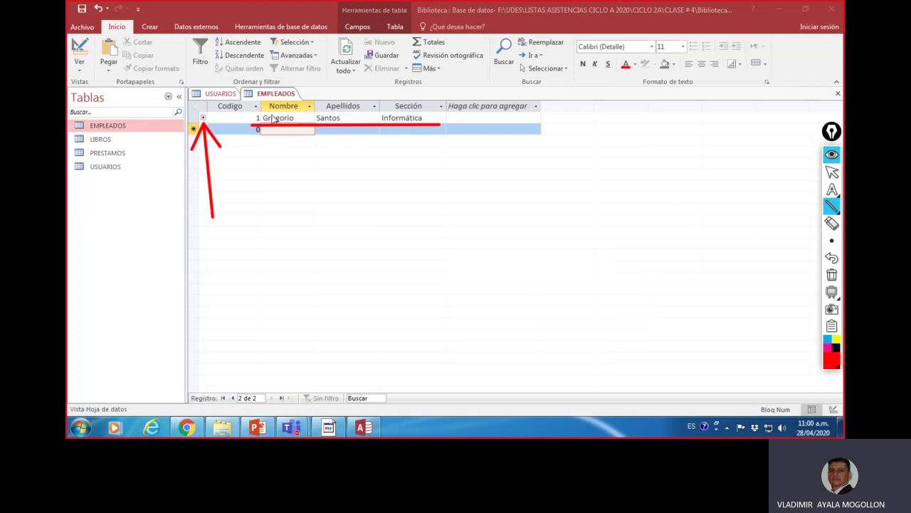
pyautogui.click(832, 172)
pyautogui.click(832, 274)
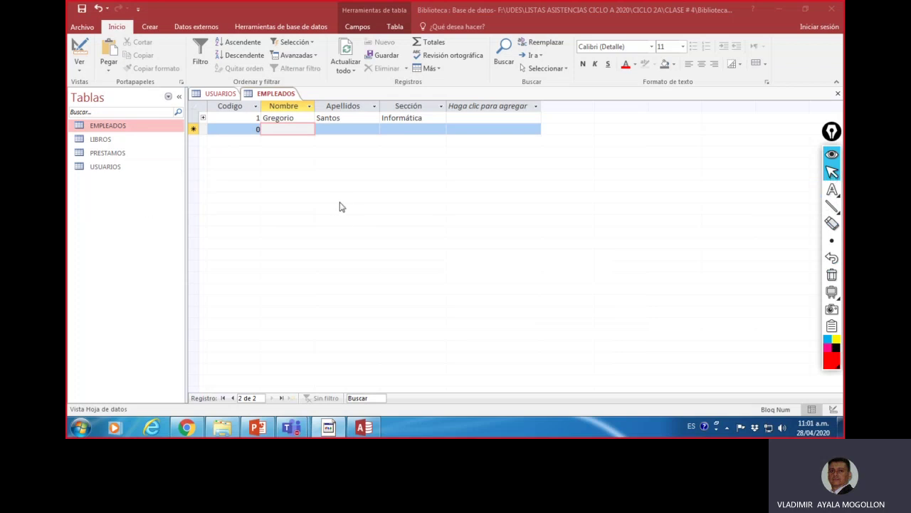
# Add a second record to the EMPLEADOS table with Codigo 3, the employee's first name and surname, and Sección Farándula
pyautogui.click(227, 96)
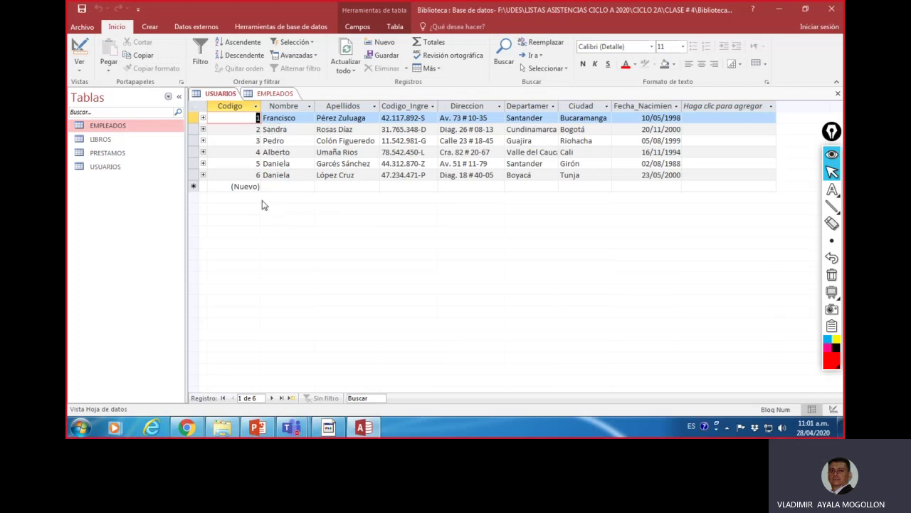
pyautogui.click(274, 94)
pyautogui.click(257, 129)
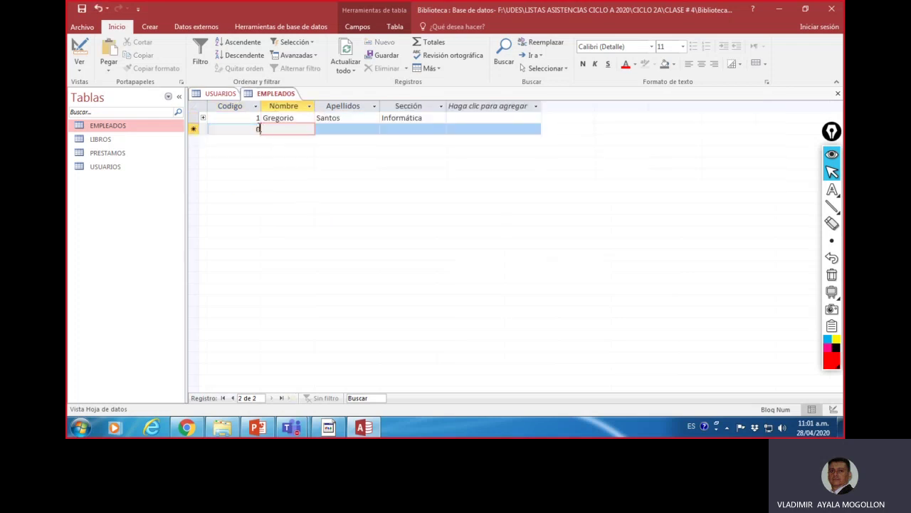
pyautogui.press('BackSpace')
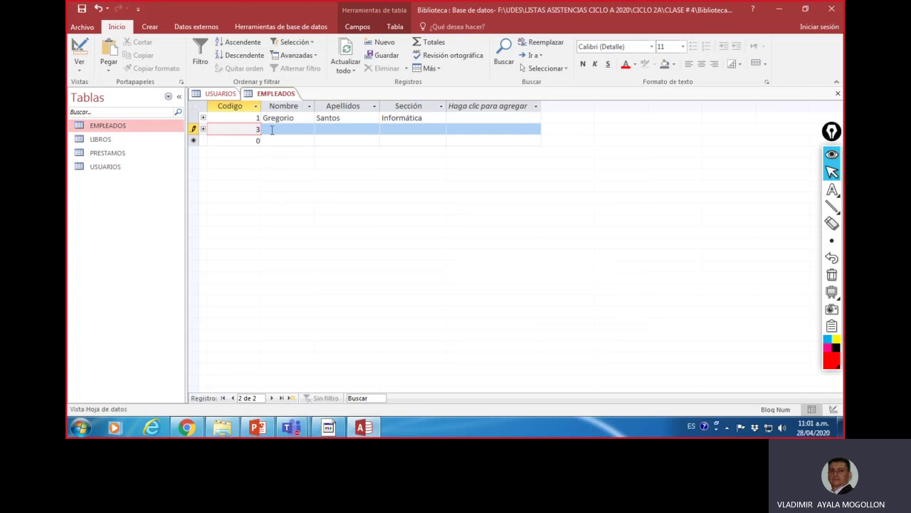
pyautogui.click(279, 129)
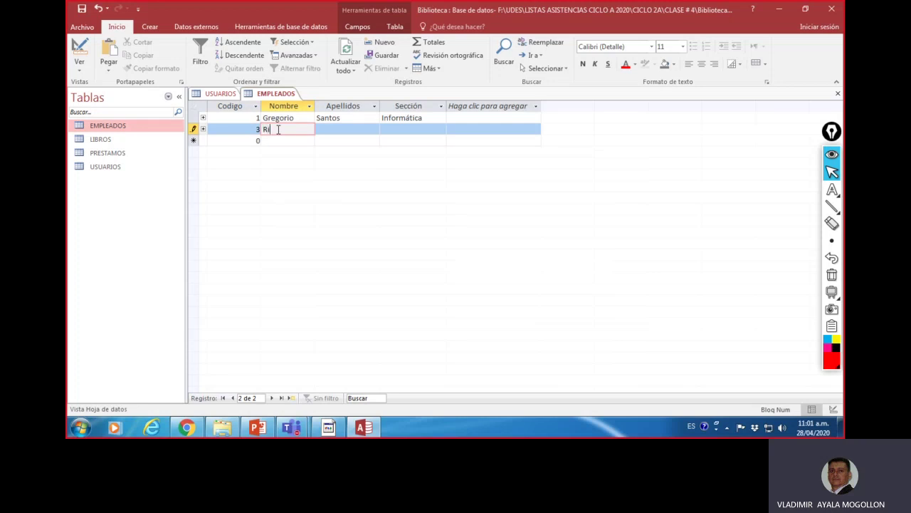
pyautogui.write('Ricardo')
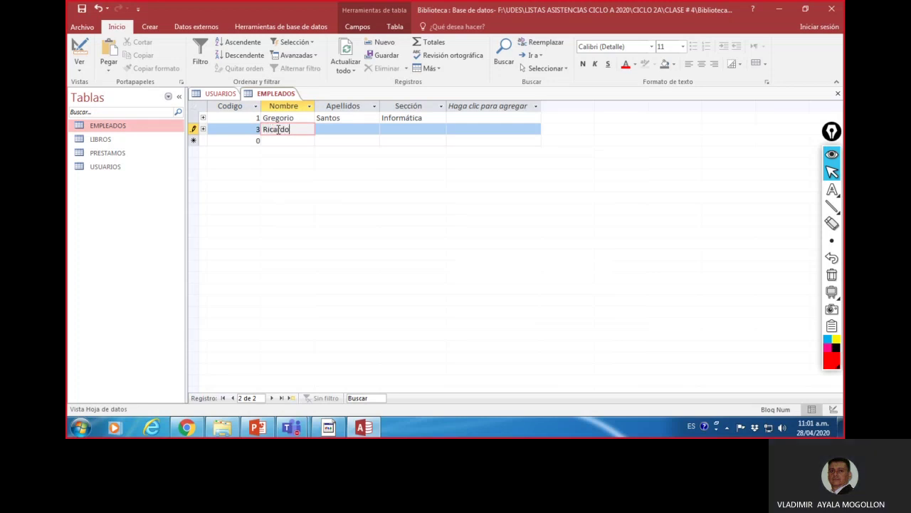
pyautogui.click(331, 131)
pyautogui.write('Lóp')
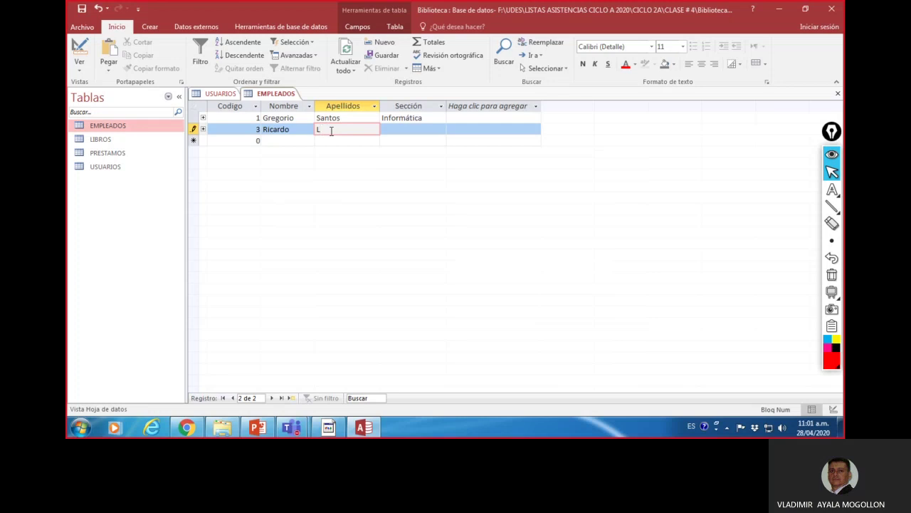
pyautogui.write('ez')
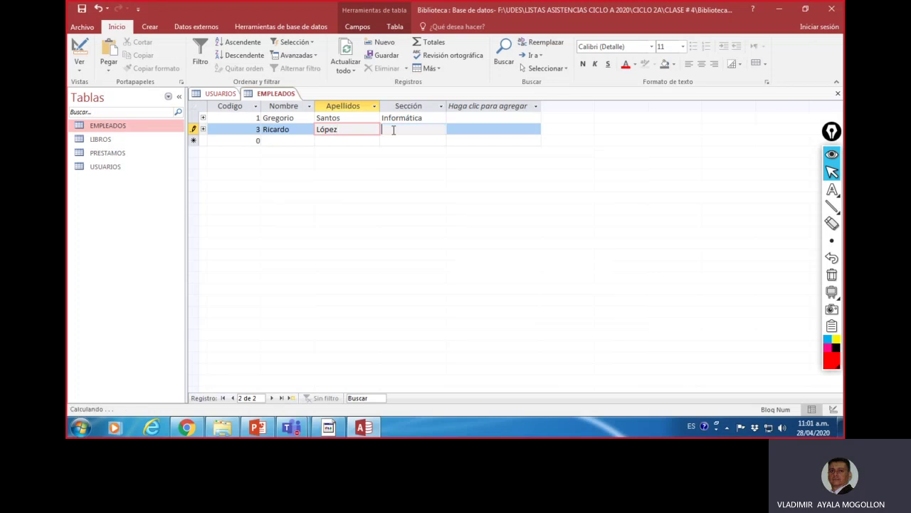
pyautogui.click(394, 130)
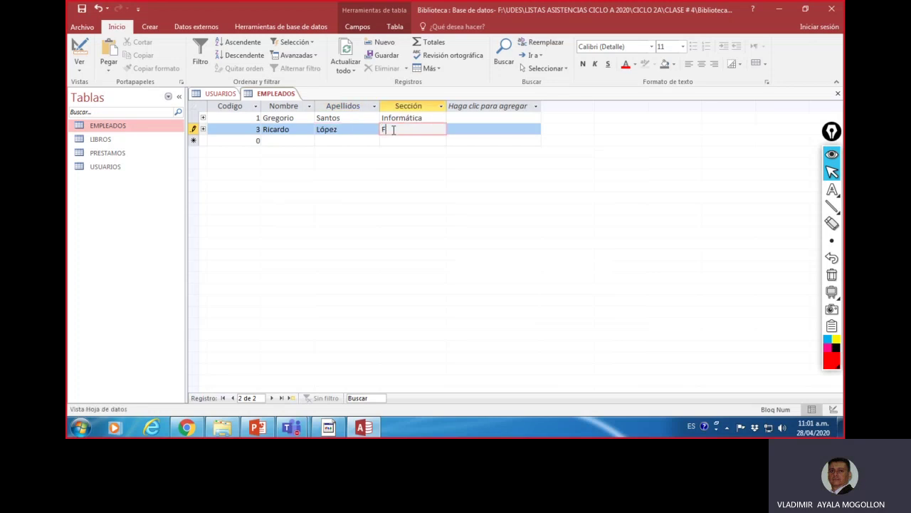
pyautogui.write('Farándula')
pyautogui.click(457, 128)
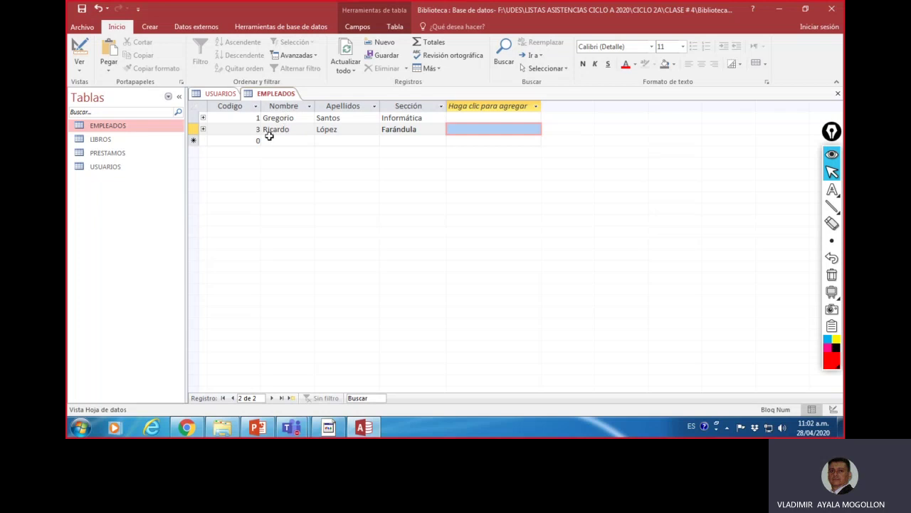
# Expand the first USUARIOS record to inspect its related EMPLEADOS record, and collapse it again
pyautogui.click(221, 96)
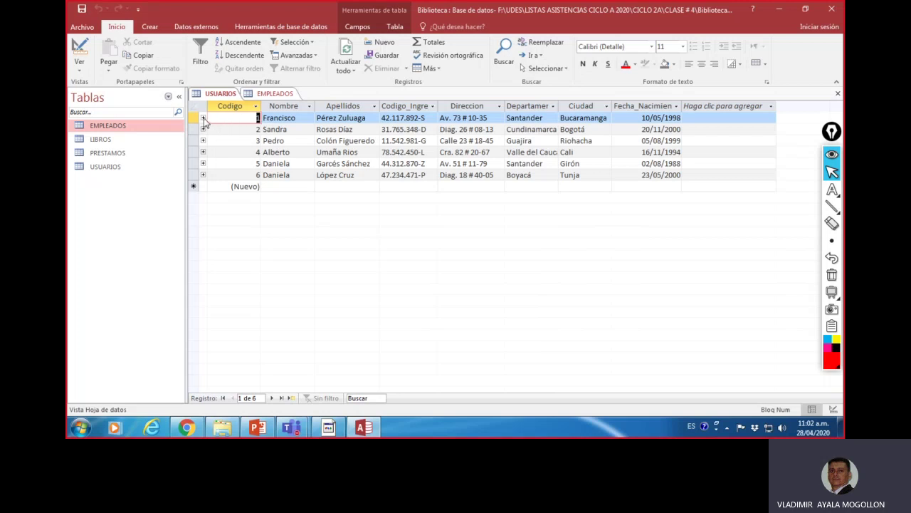
pyautogui.click(203, 117)
pyautogui.click(203, 118)
pyautogui.click(203, 118)
pyautogui.click(203, 117)
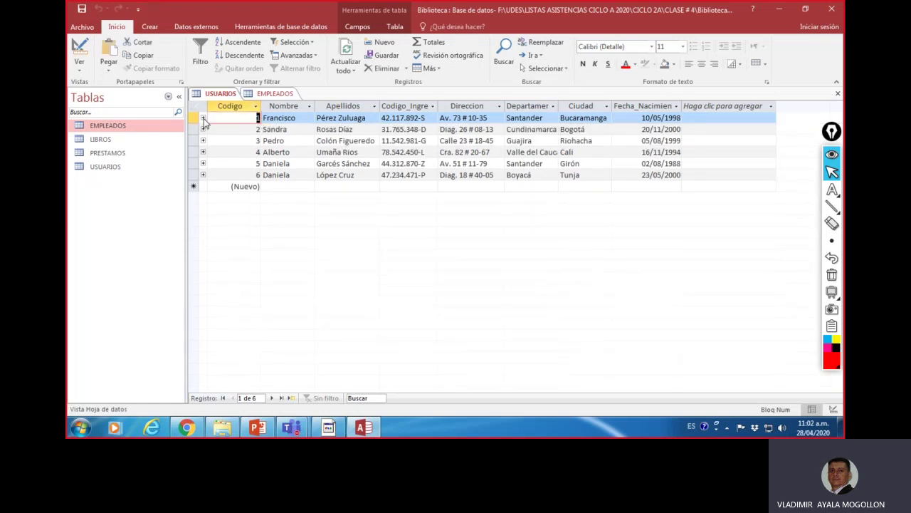
pyautogui.click(203, 117)
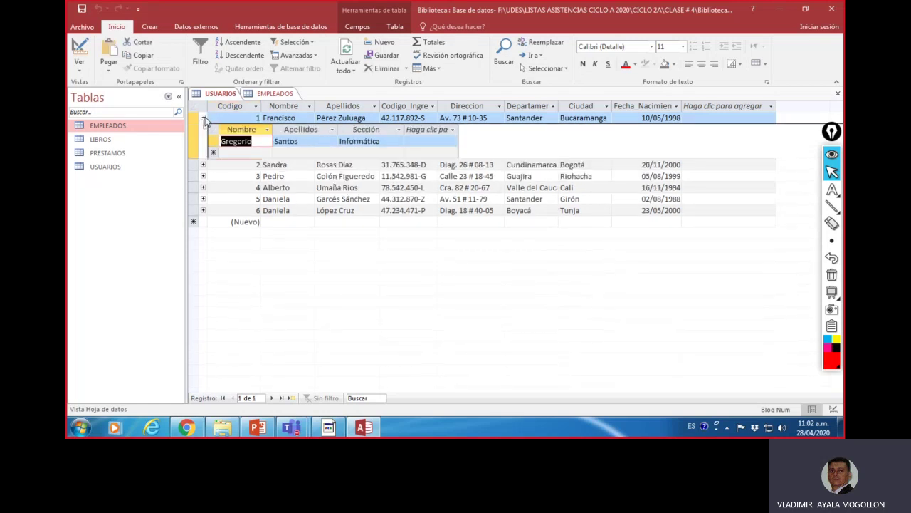
pyautogui.click(203, 117)
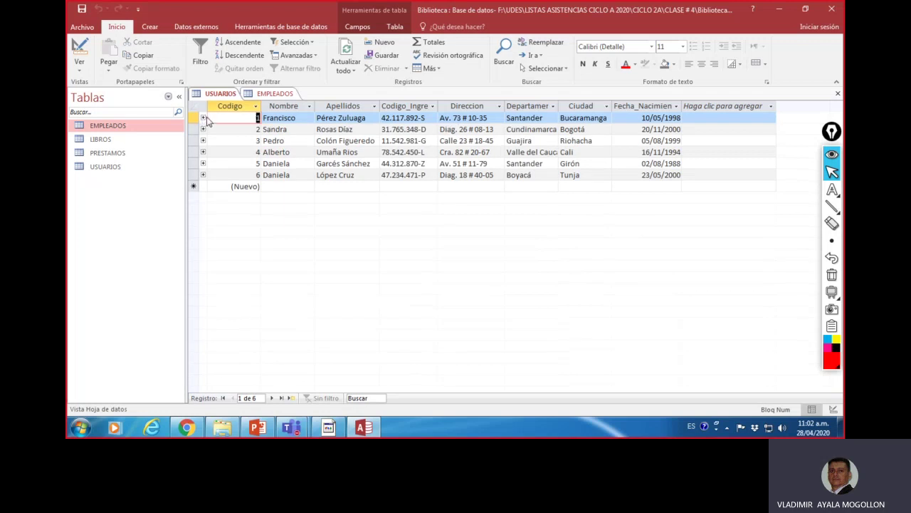
pyautogui.click(203, 118)
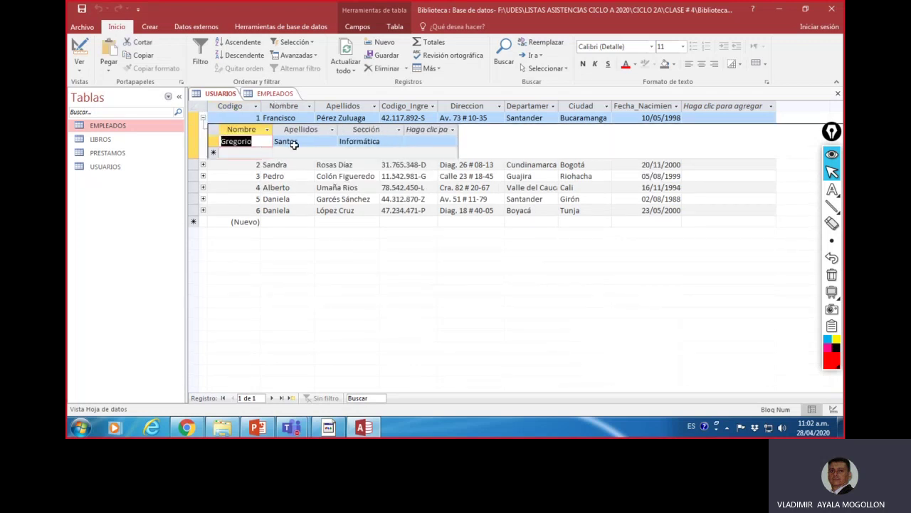
pyautogui.click(203, 117)
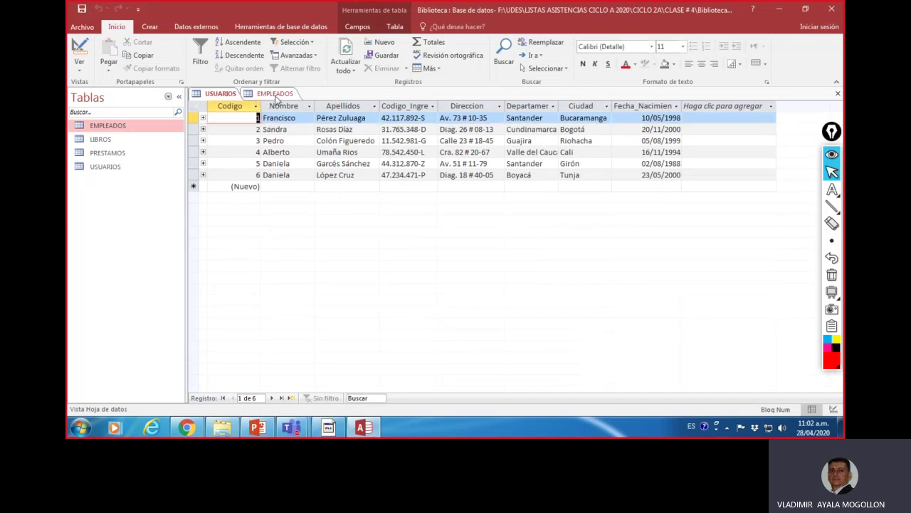
# Expand the first EMPLEADOS record, underline its related USUARIOS record in red, and clear the mark before collapsing it
pyautogui.click(280, 96)
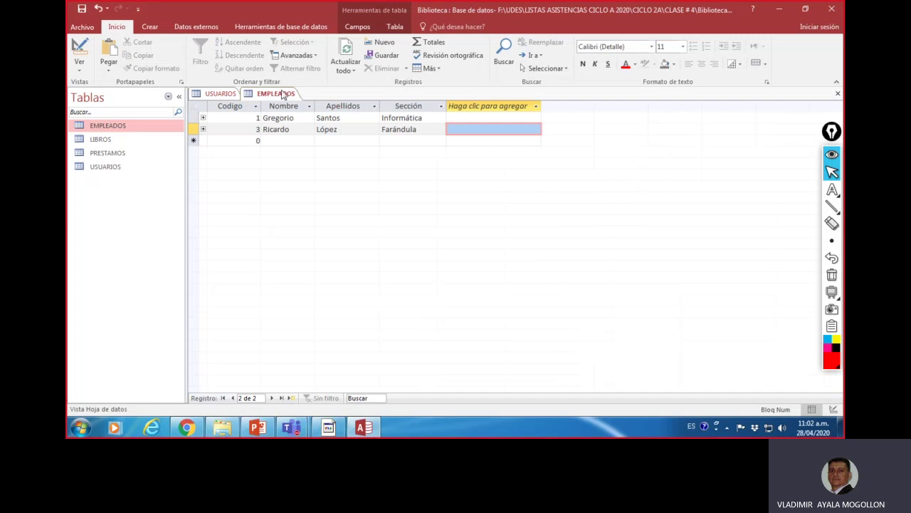
pyautogui.click(204, 118)
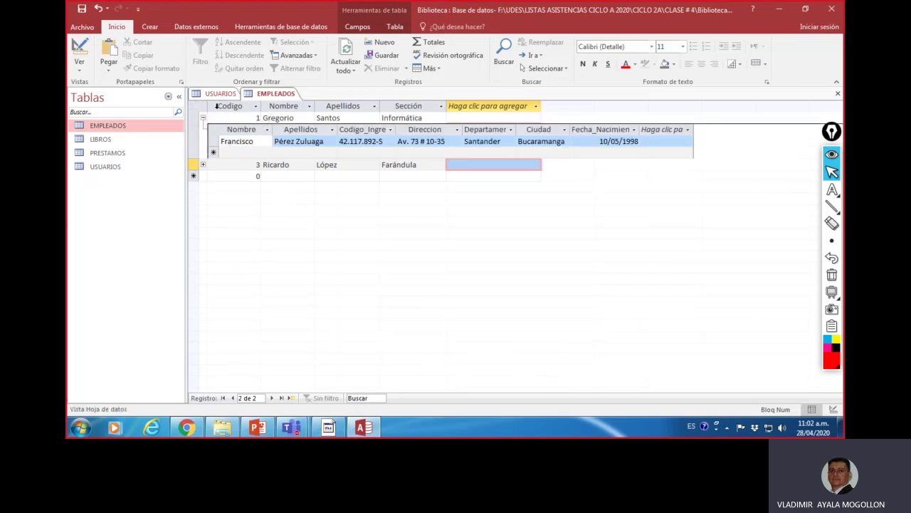
pyautogui.moveTo(831, 205)
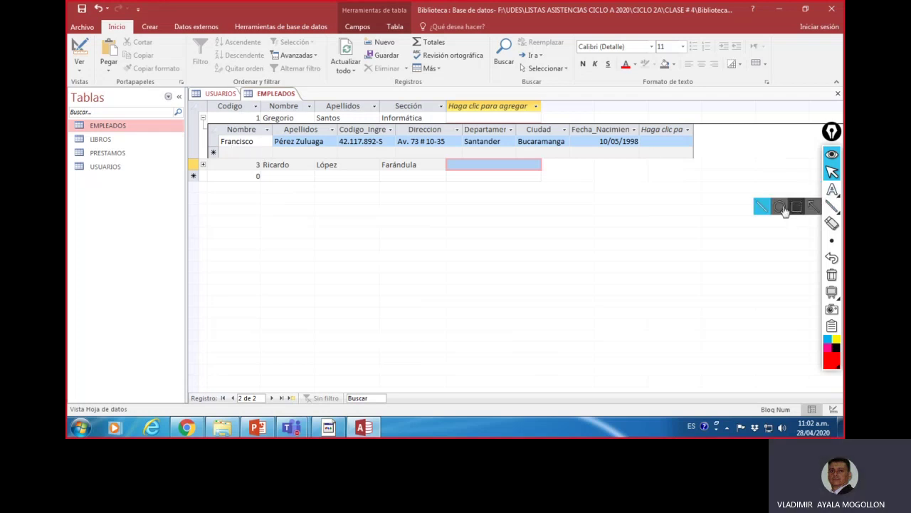
pyautogui.click(764, 207)
pyautogui.moveTo(230, 150); pyautogui.dragTo(641, 153)
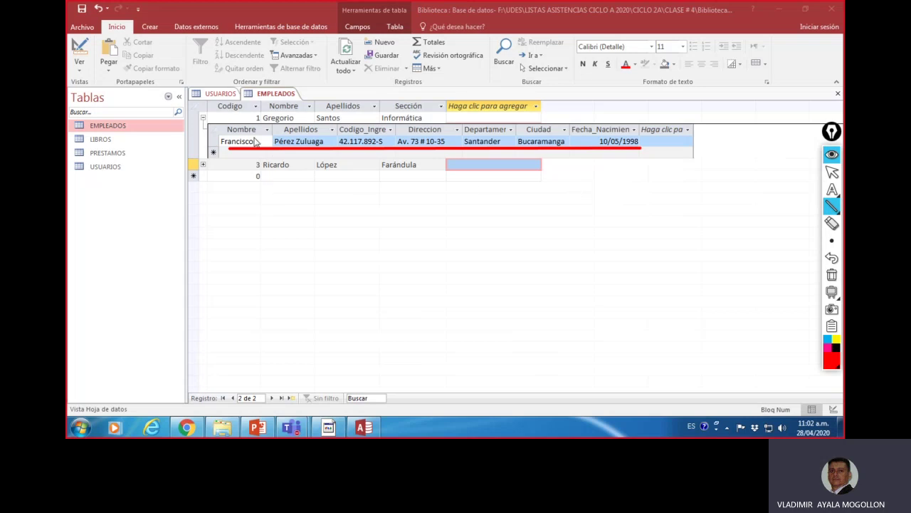
pyautogui.click(832, 275)
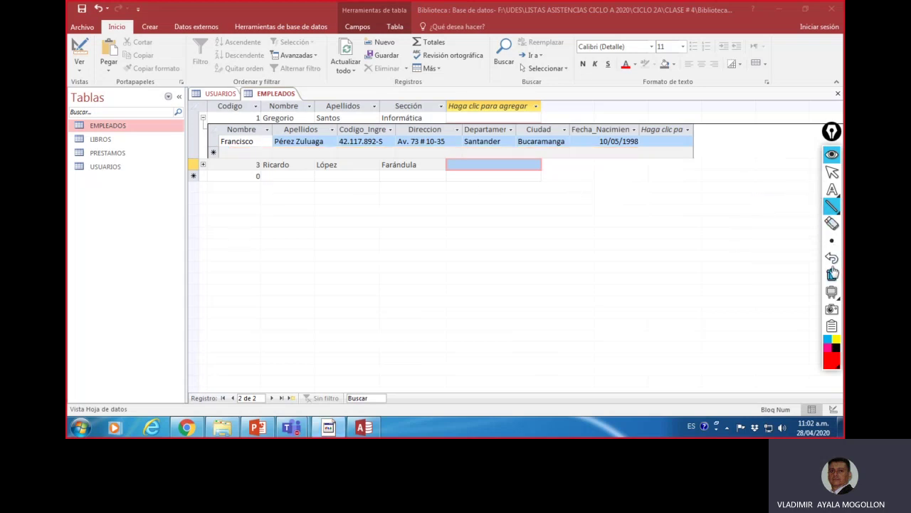
pyautogui.click(833, 173)
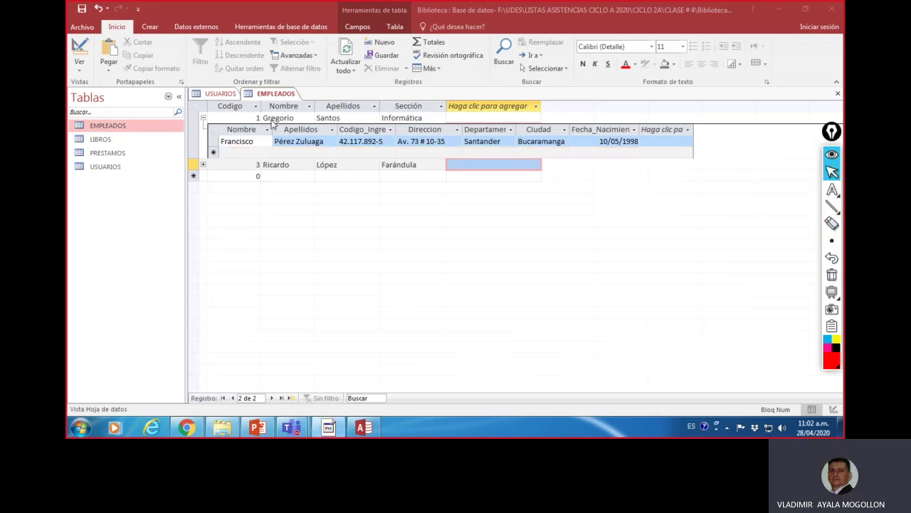
pyautogui.click(203, 118)
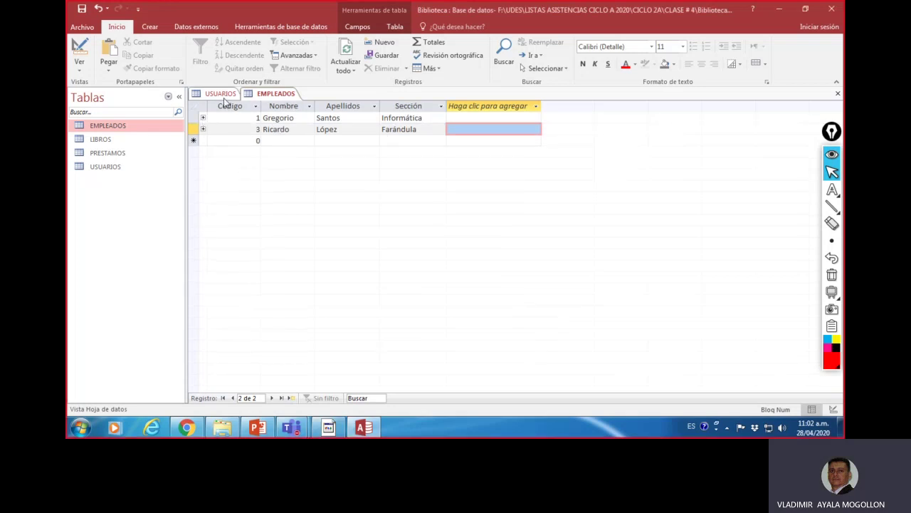
# Review the Codigo values of the USUARIOS records and the new-record row in the datasheet
pyautogui.click(223, 93)
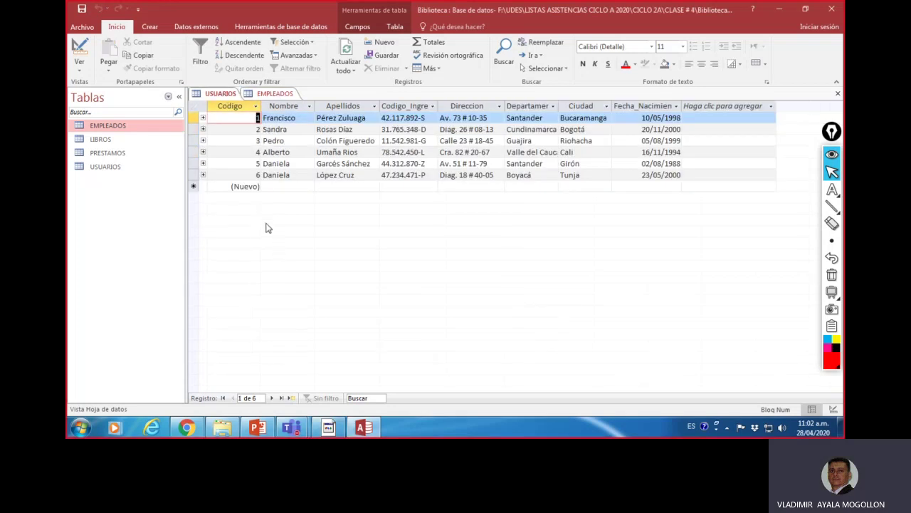
pyautogui.click(241, 163)
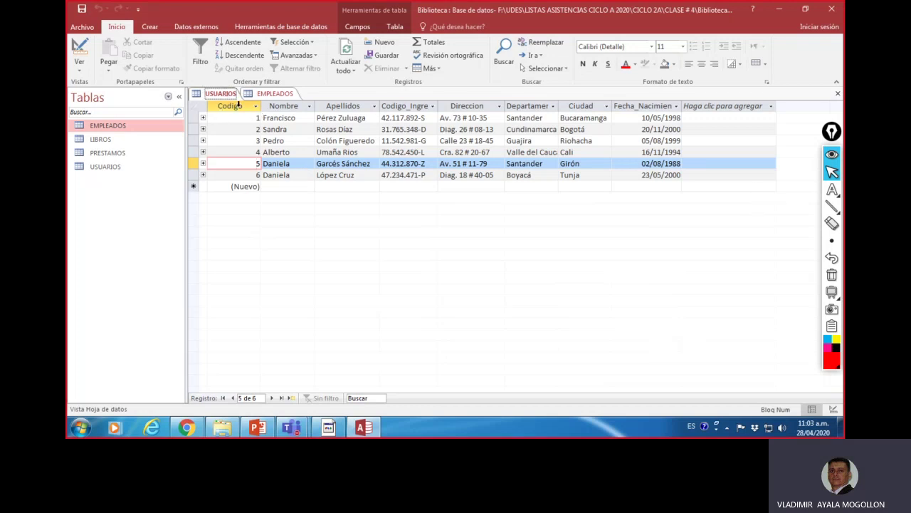
pyautogui.click(257, 174)
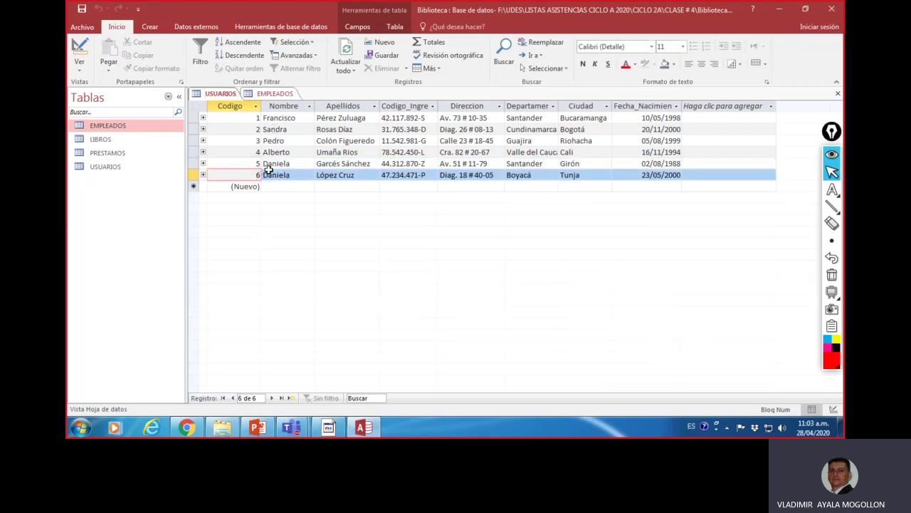
pyautogui.click(257, 129)
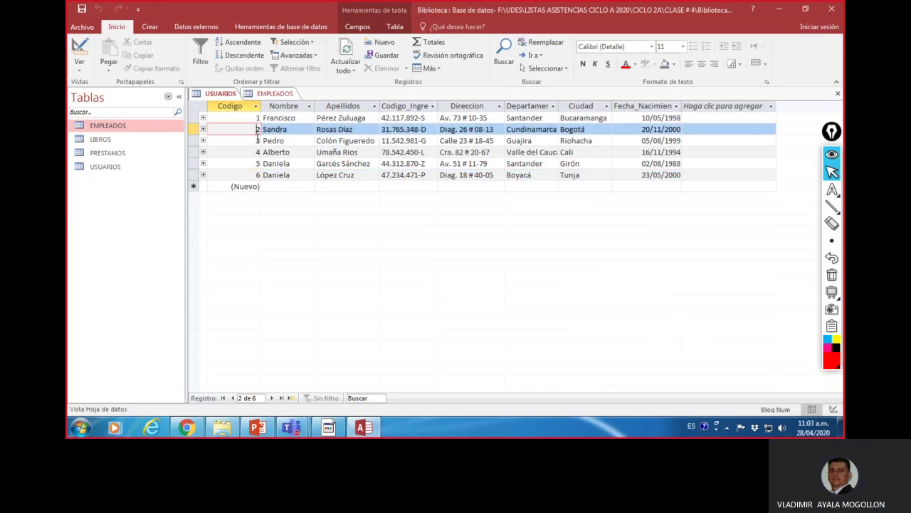
pyautogui.click(257, 141)
pyautogui.click(255, 152)
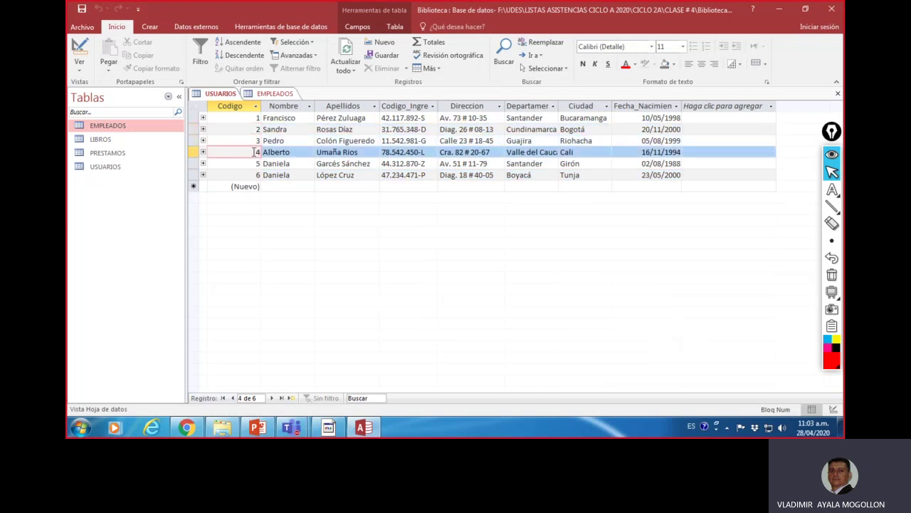
pyautogui.click(255, 131)
pyautogui.click(257, 175)
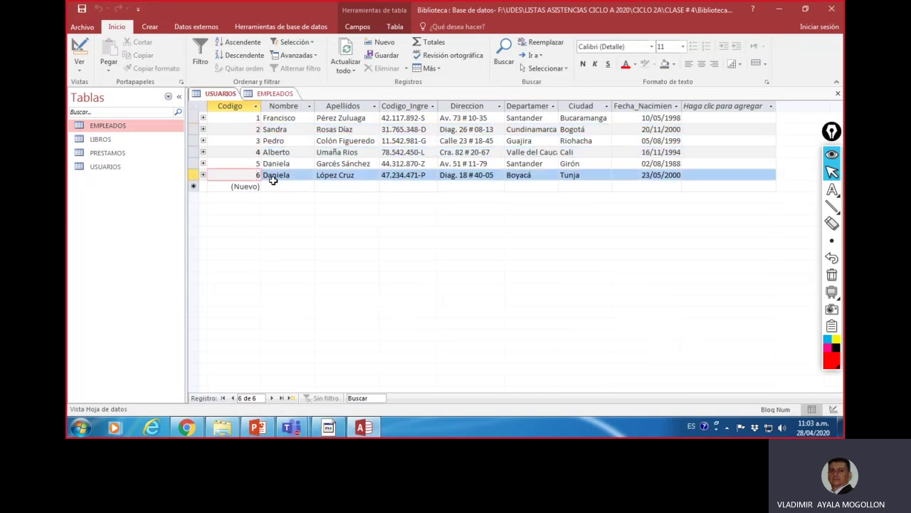
pyautogui.click(276, 178)
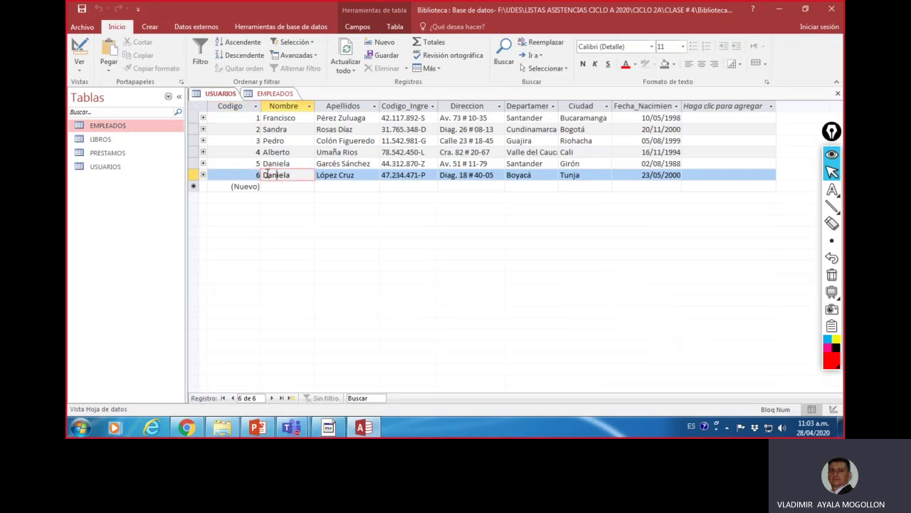
pyautogui.click(270, 186)
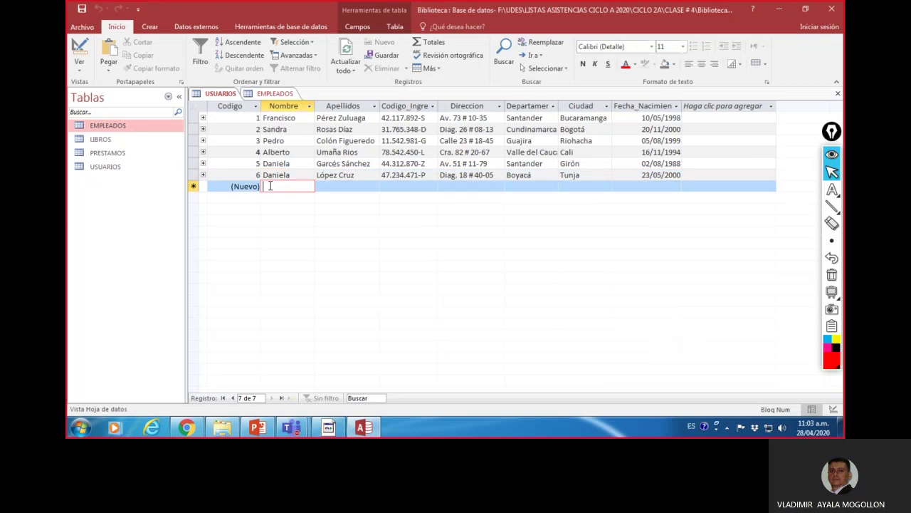
pyautogui.click(305, 174)
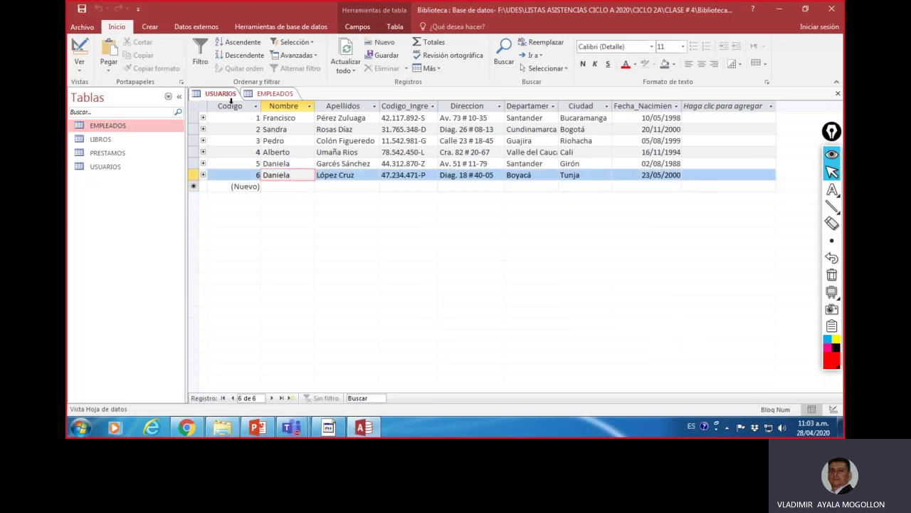
# Open the USUARIOS table read-only in Design view and return to the EMPLEADOS datasheet
pyautogui.click(81, 70)
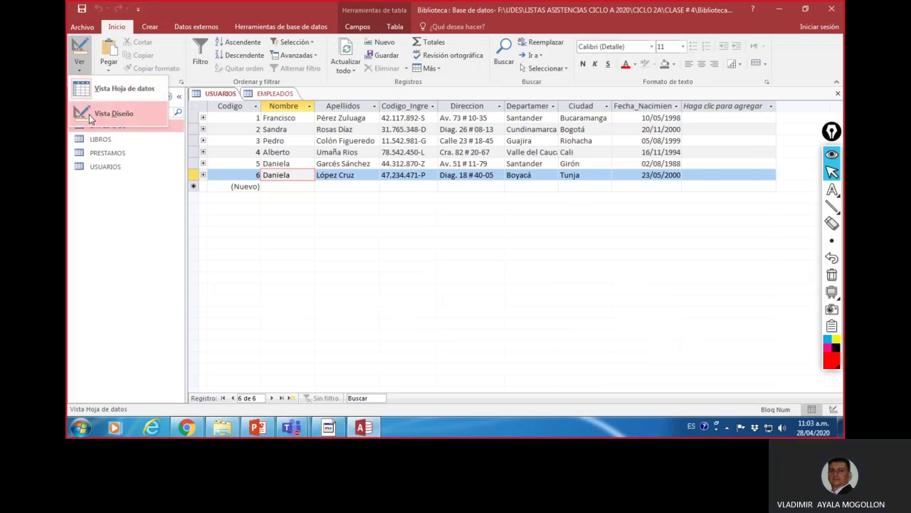
pyautogui.click(89, 113)
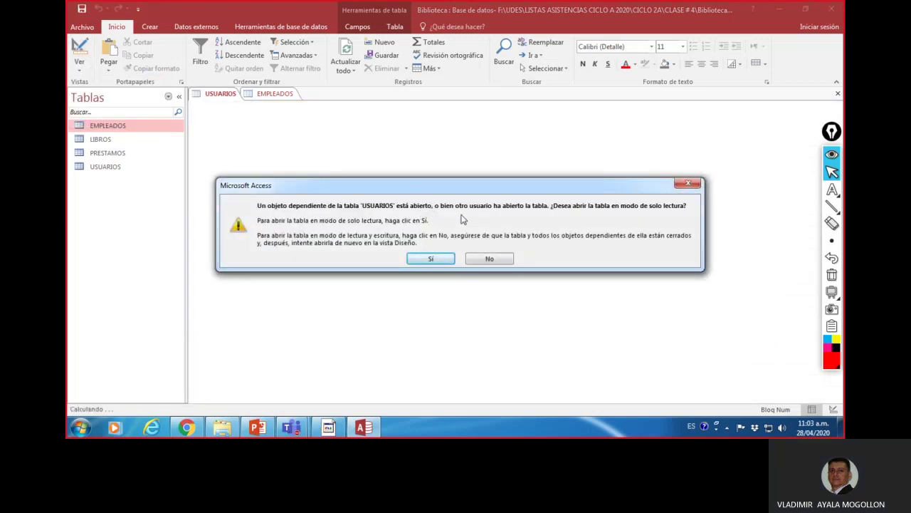
pyautogui.click(443, 260)
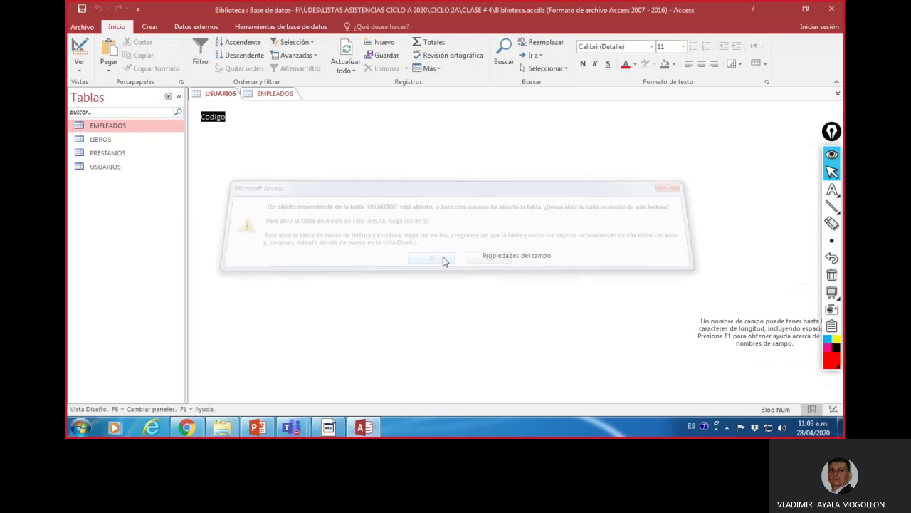
pyautogui.click(268, 95)
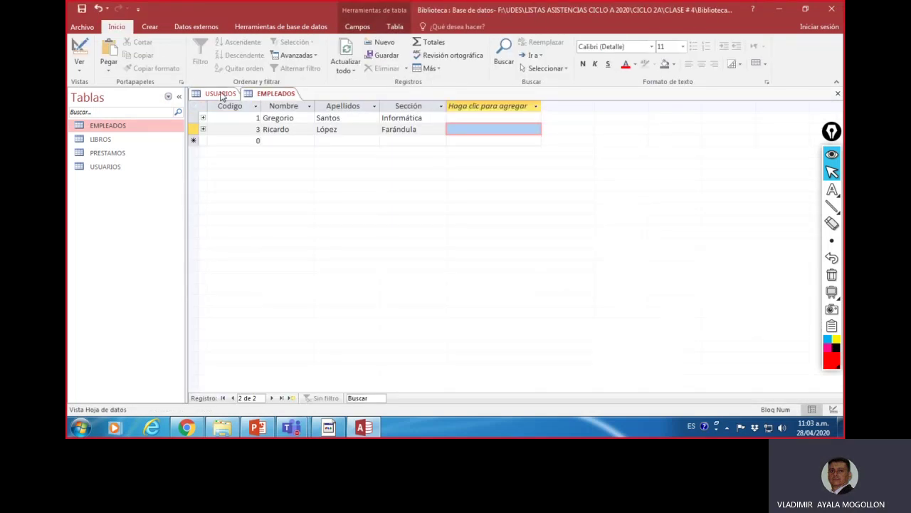
# Check the data type of the Codigo field in the USUARIOS design, and return that table to Datasheet view
pyautogui.click(221, 95)
pyautogui.click(260, 121)
pyautogui.click(388, 117)
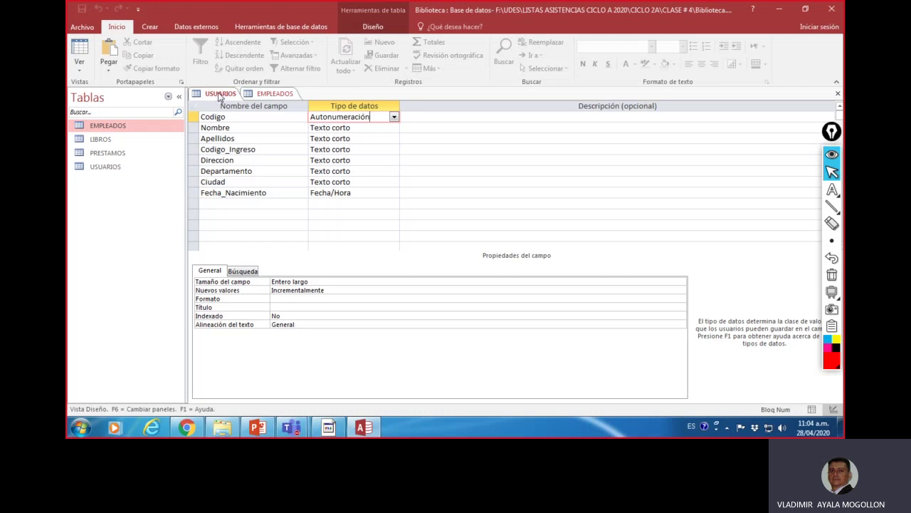
pyautogui.click(79, 51)
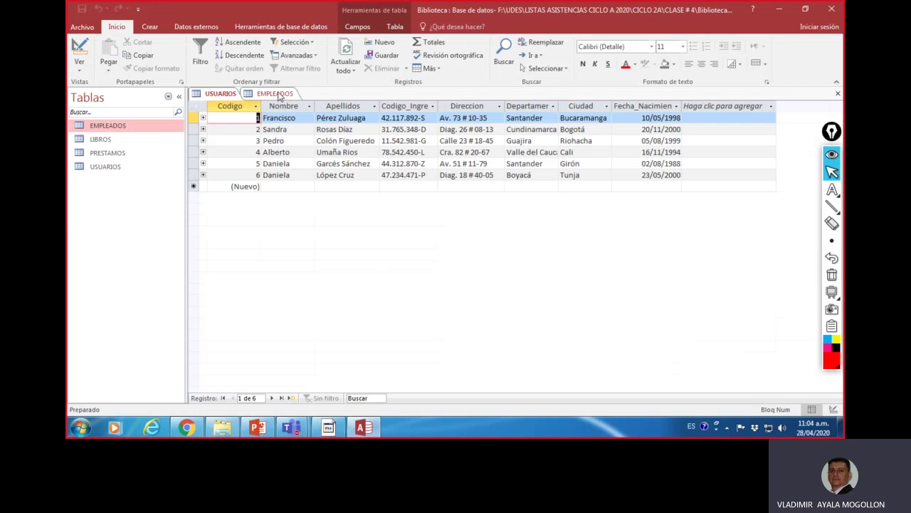
# Compare the Codigo values in the EMPLEADOS datasheet with those of the USUARIOS records
pyautogui.click(274, 95)
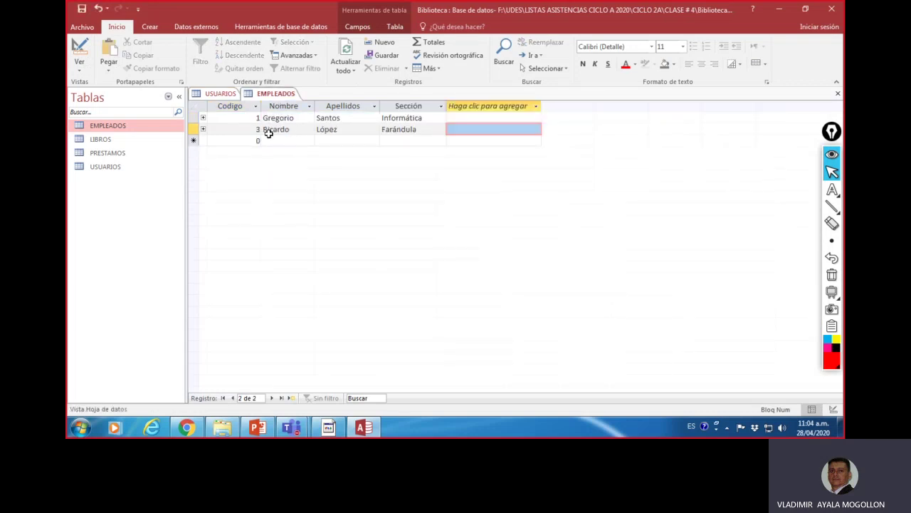
pyautogui.click(221, 96)
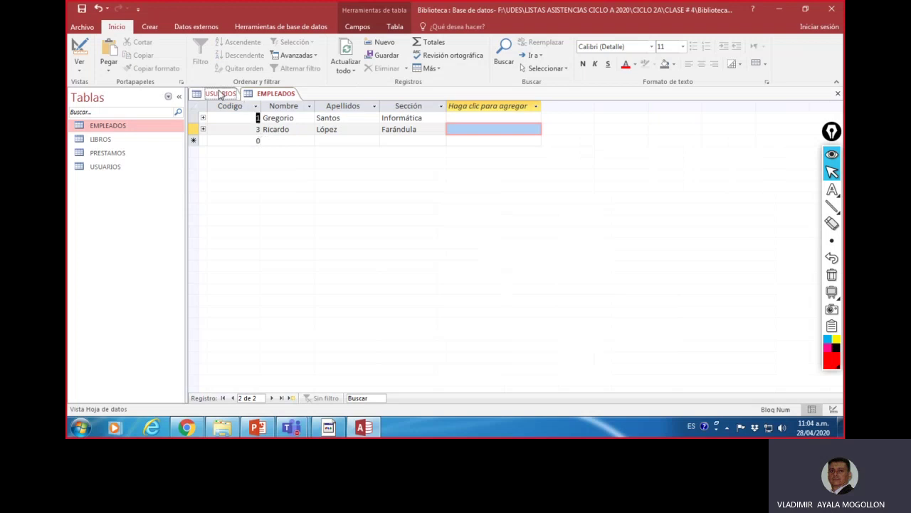
pyautogui.click(275, 93)
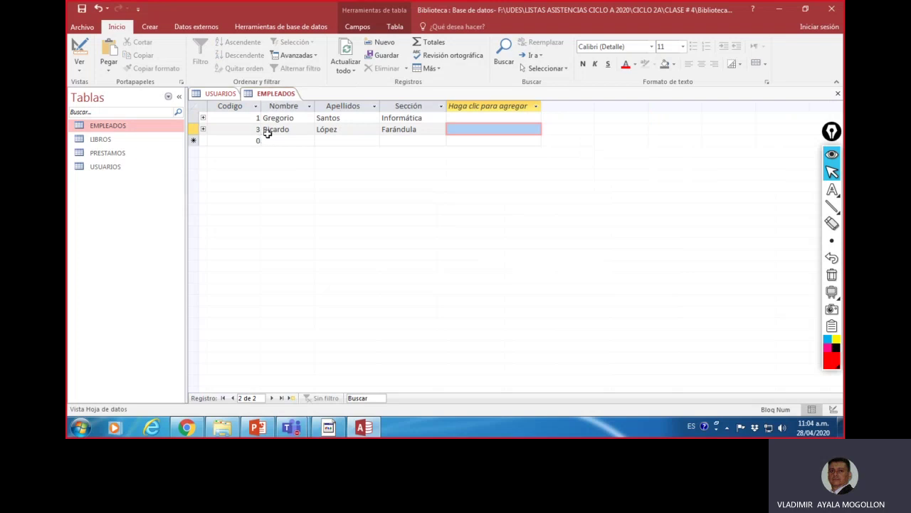
pyautogui.click(227, 94)
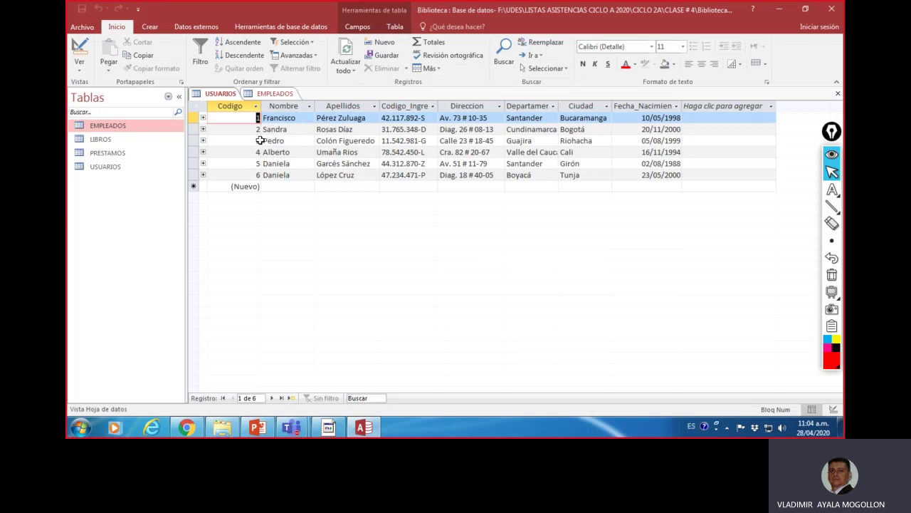
pyautogui.click(282, 95)
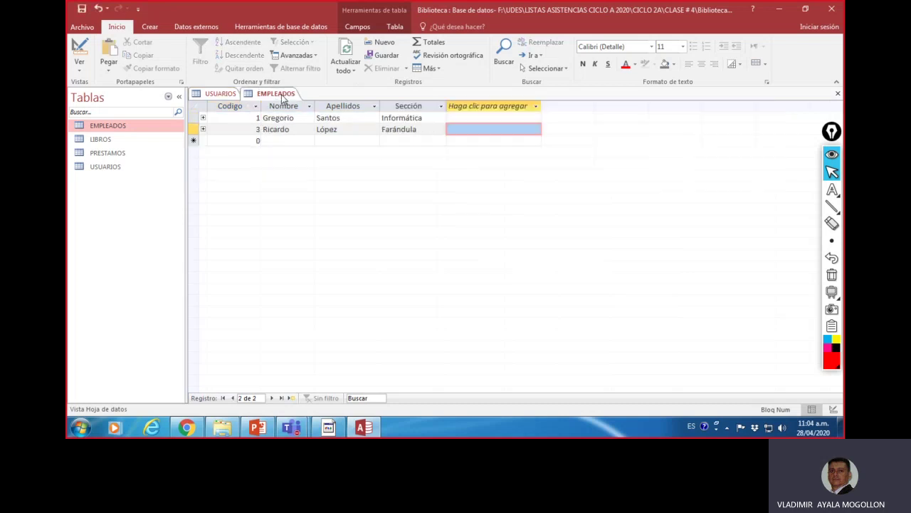
# Try to add a third EMPLEADOS record with Codigo 7, the employee's first name and surname, and Sección Cocina
pyautogui.click(259, 141)
pyautogui.write('7')
pyautogui.click(287, 141)
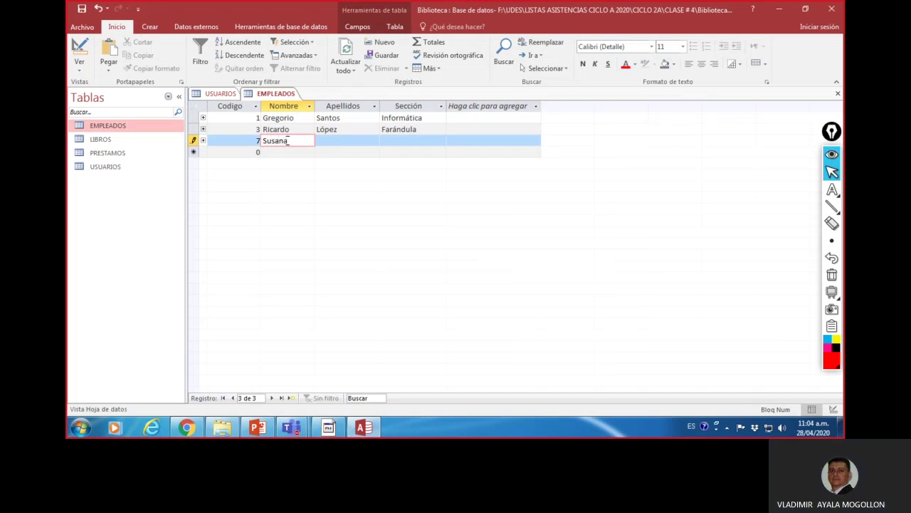
pyautogui.click(359, 140)
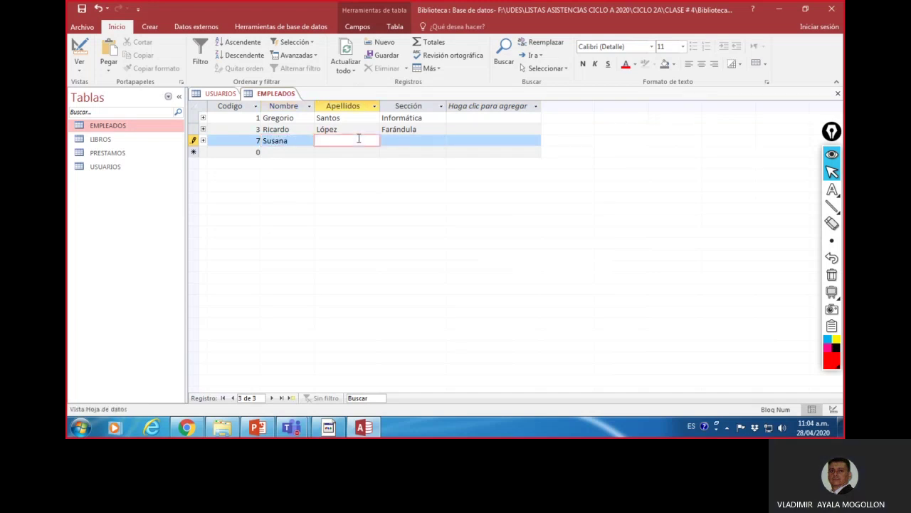
pyautogui.write('Mantill')
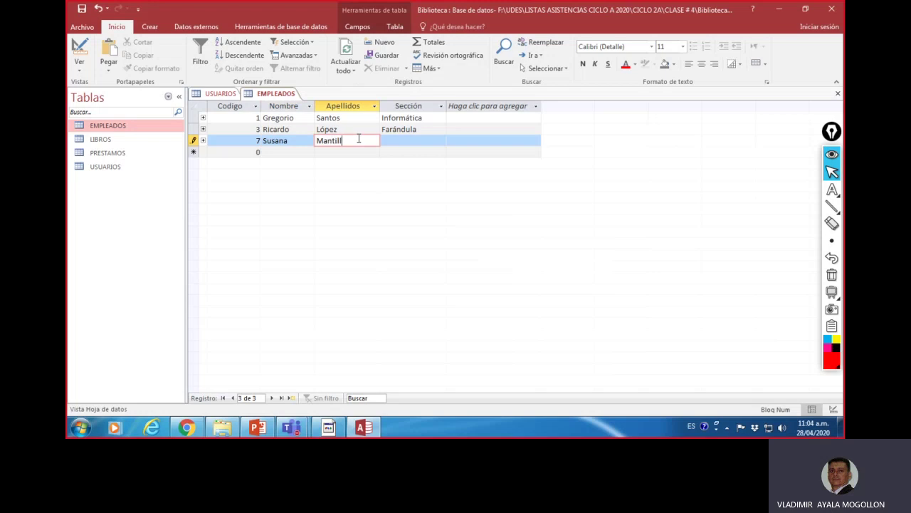
pyautogui.click(434, 139)
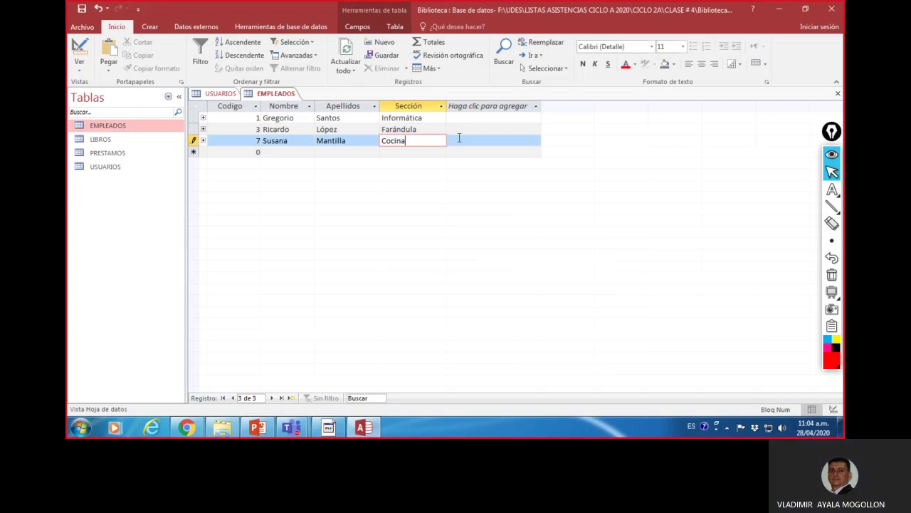
pyautogui.click(458, 138)
pyautogui.click(275, 153)
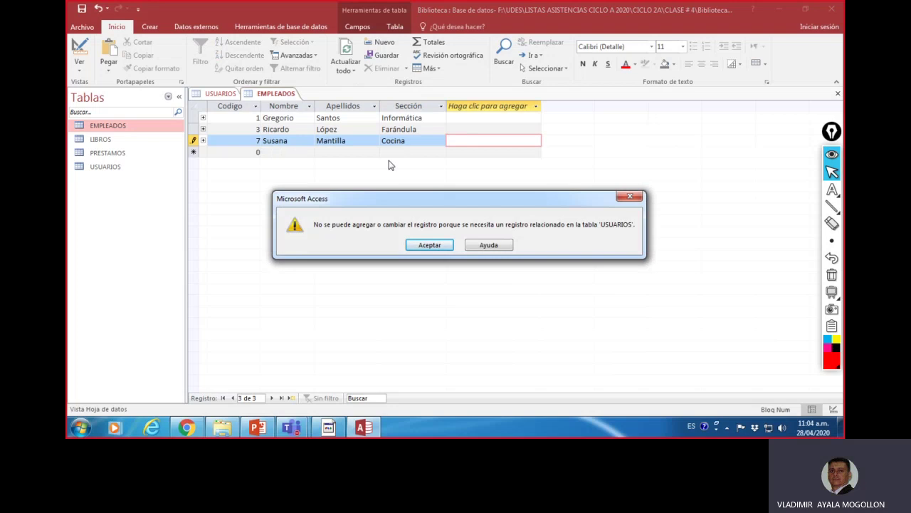
# Underline the related-record warning message with a straight red line
pyautogui.moveTo(829, 207)
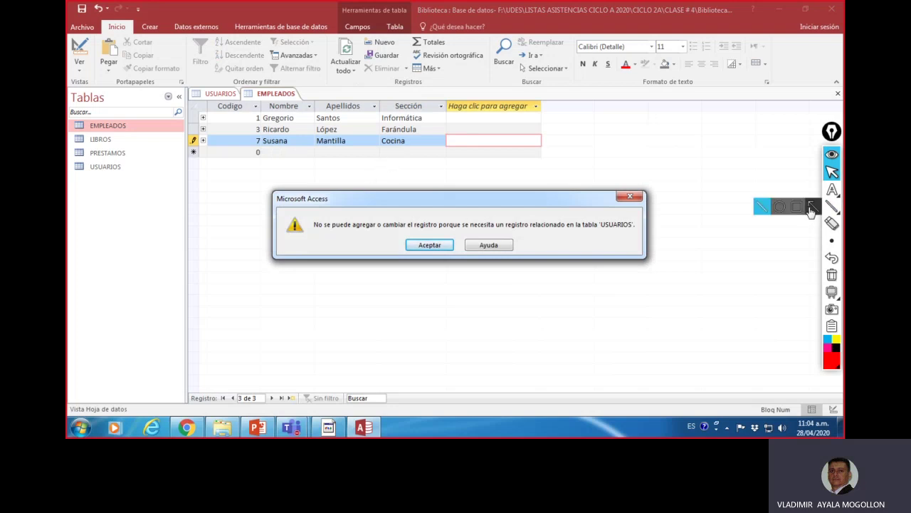
pyautogui.click(763, 208)
pyautogui.moveTo(314, 232); pyautogui.dragTo(632, 230)
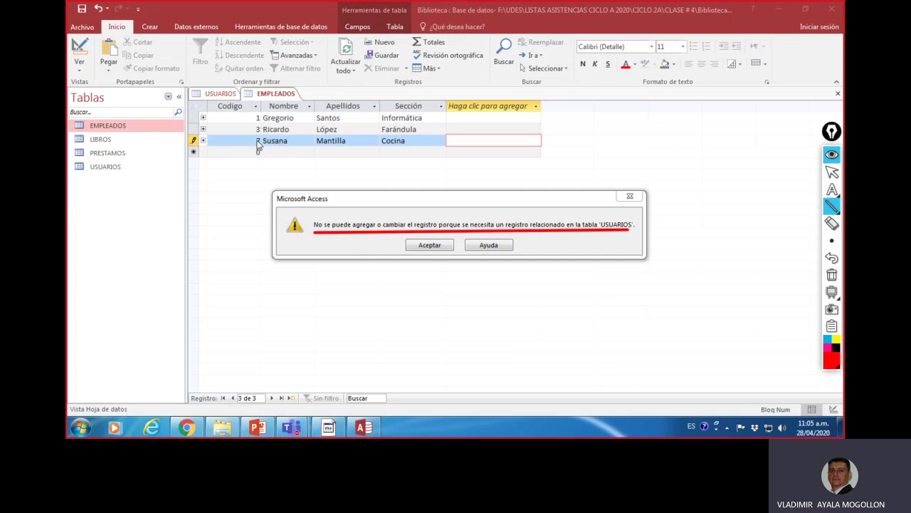
# Draw a red arrow pointing up to USUARIOS and underline Codigo 7 of the new EMPLEADOS record in red
pyautogui.click(832, 206)
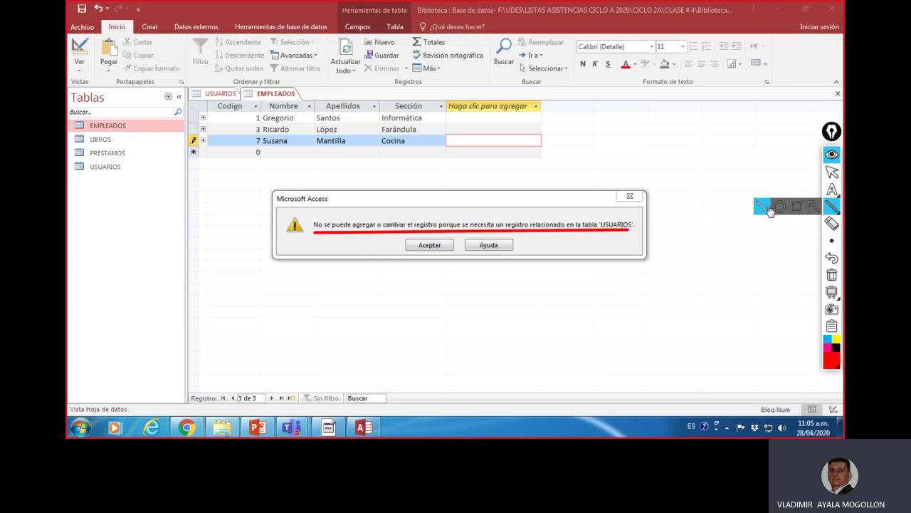
pyautogui.click(812, 206)
pyautogui.moveTo(216, 181)
pyautogui.mouseDown()
pyautogui.moveTo(227, 105)
pyautogui.moveTo(218, 106)
pyautogui.mouseUp()
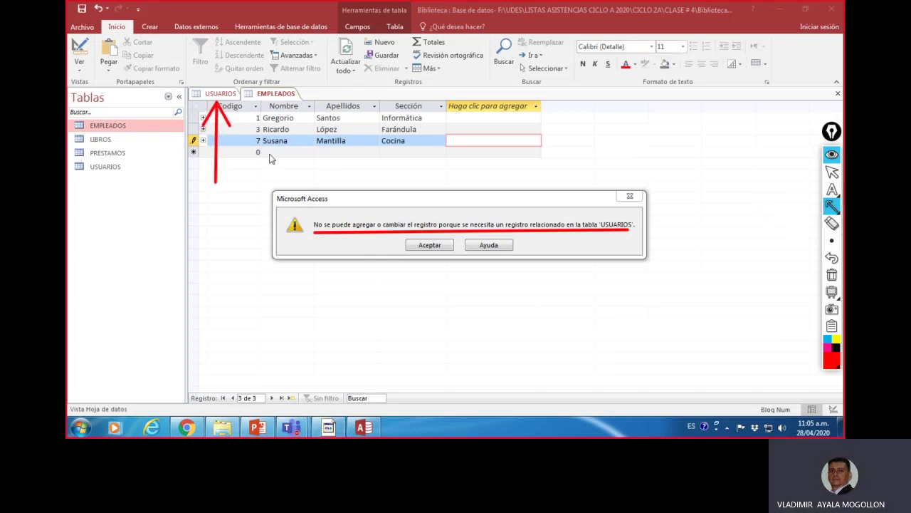
pyautogui.click(832, 206)
pyautogui.click(761, 206)
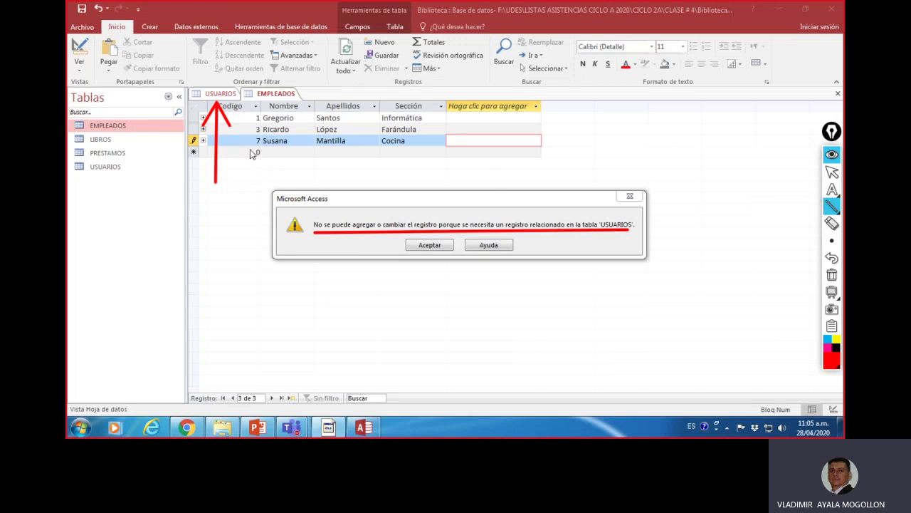
pyautogui.moveTo(241, 147); pyautogui.dragTo(262, 148)
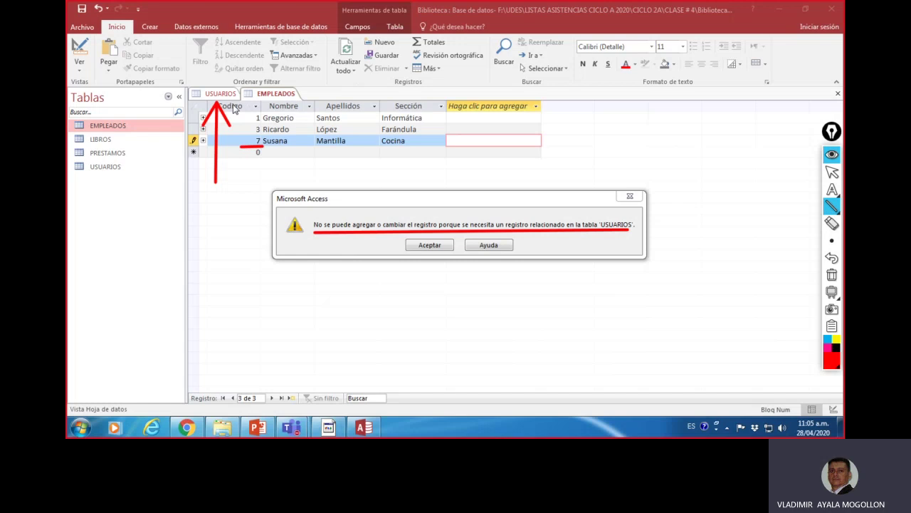
# Clear all red annotations, return to the normal cursor, and dismiss the related-record warning
pyautogui.click(832, 275)
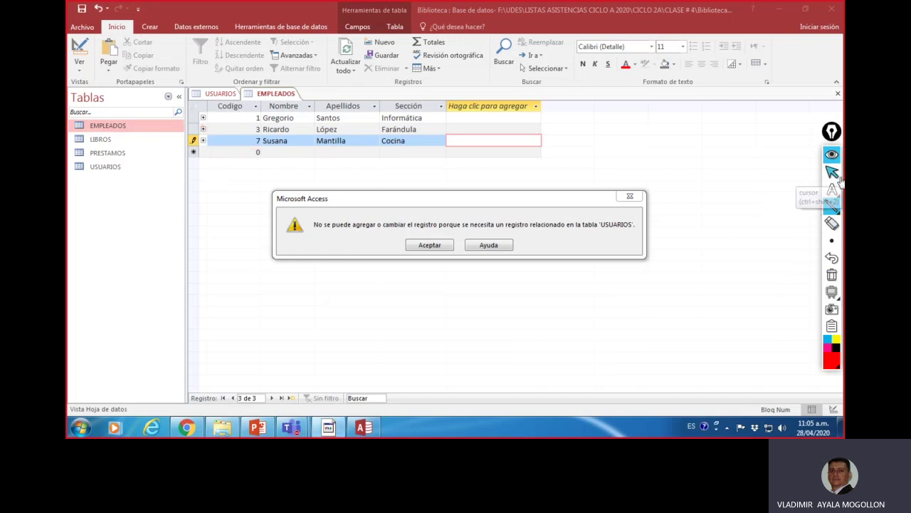
pyautogui.moveTo(831, 189)
pyautogui.click(798, 190)
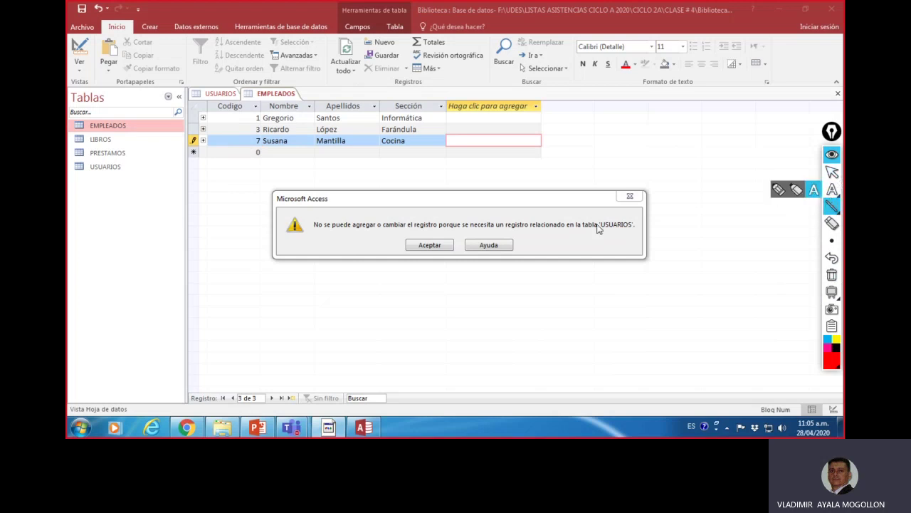
pyautogui.click(832, 172)
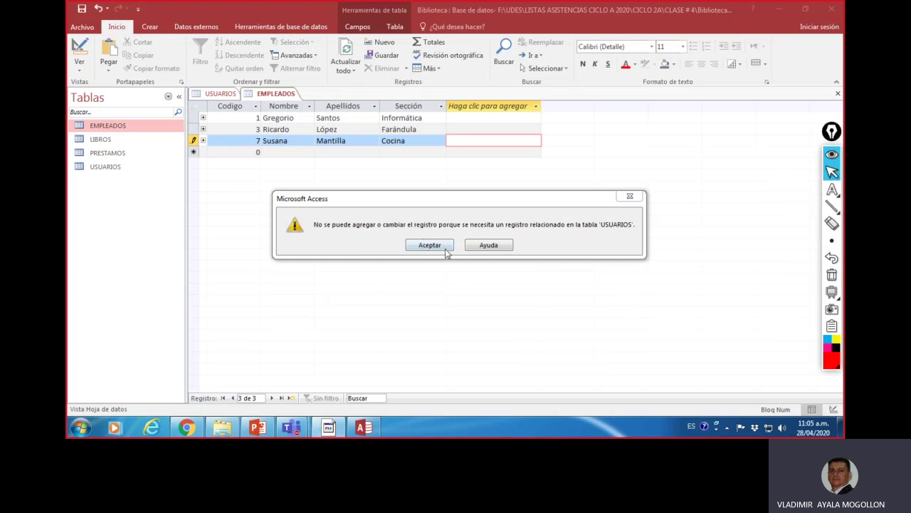
pyautogui.click(429, 245)
# Set the Codigo of the third EMPLEADOS record to 6 and save the record
pyautogui.click(257, 142)
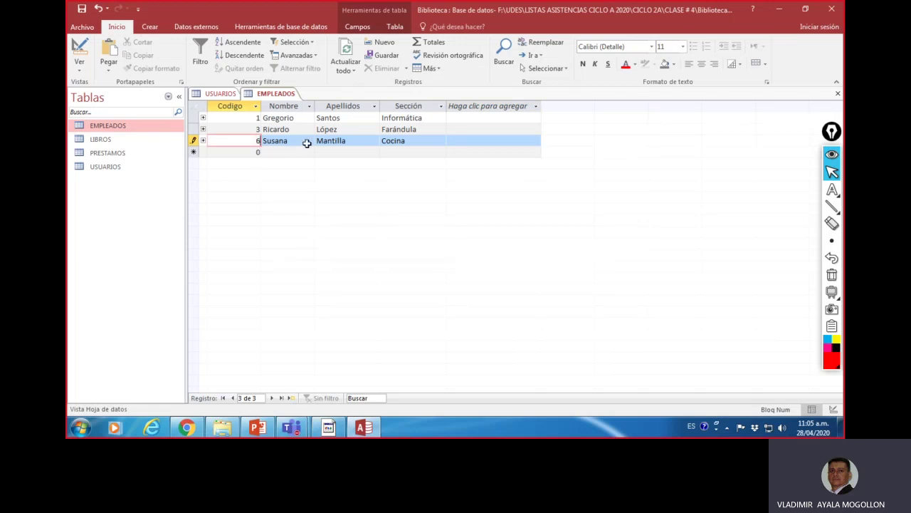
pyautogui.click(292, 141)
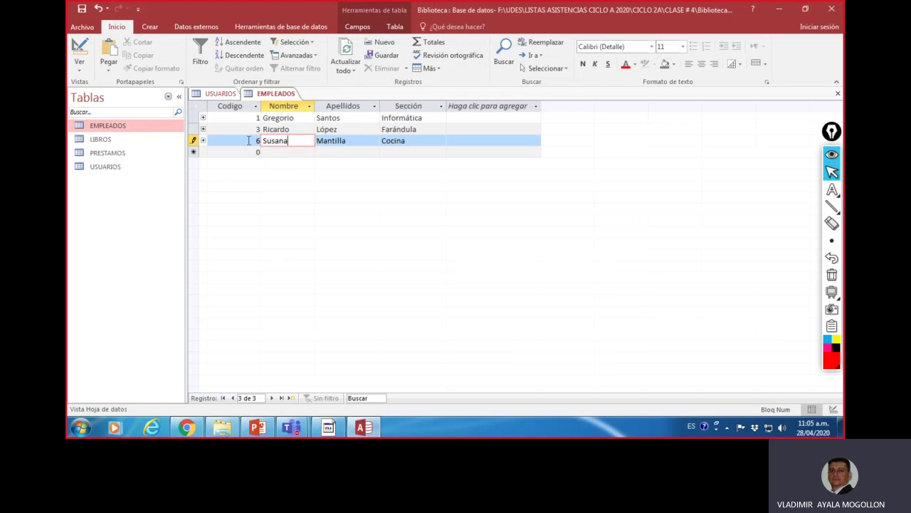
pyautogui.click(81, 9)
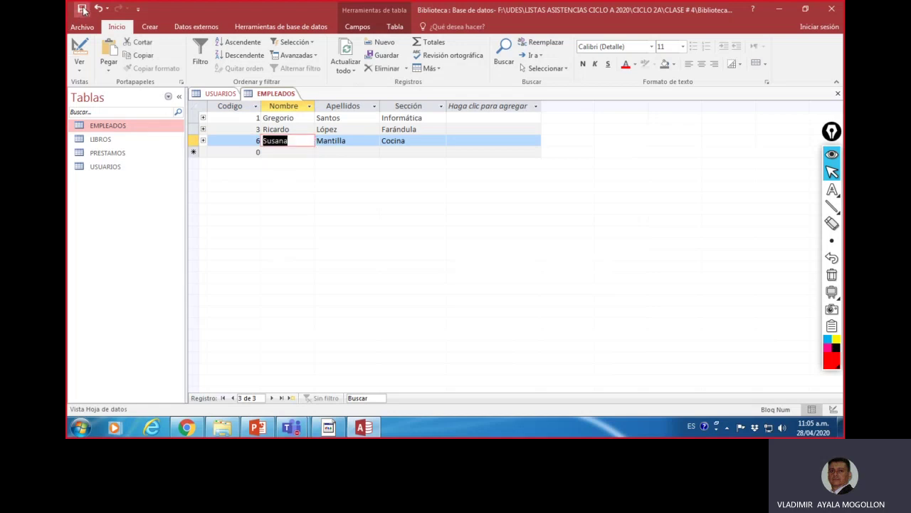
# Expand the third EMPLEADOS record to inspect its related USUARIOS record, and collapse it again
pyautogui.click(433, 141)
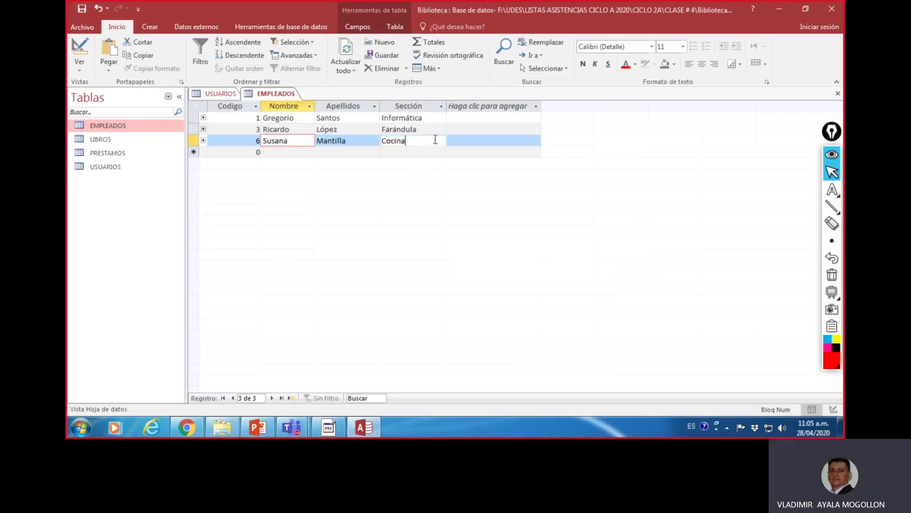
pyautogui.click(203, 141)
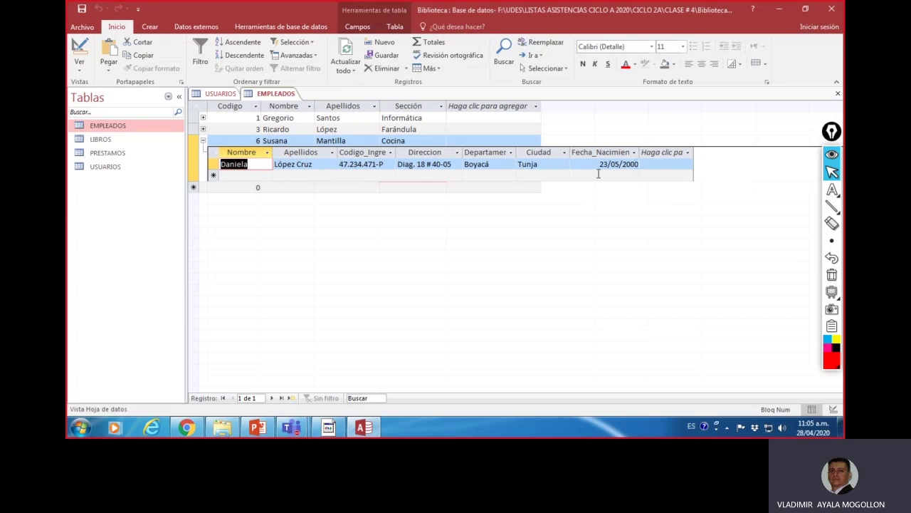
pyautogui.click(203, 140)
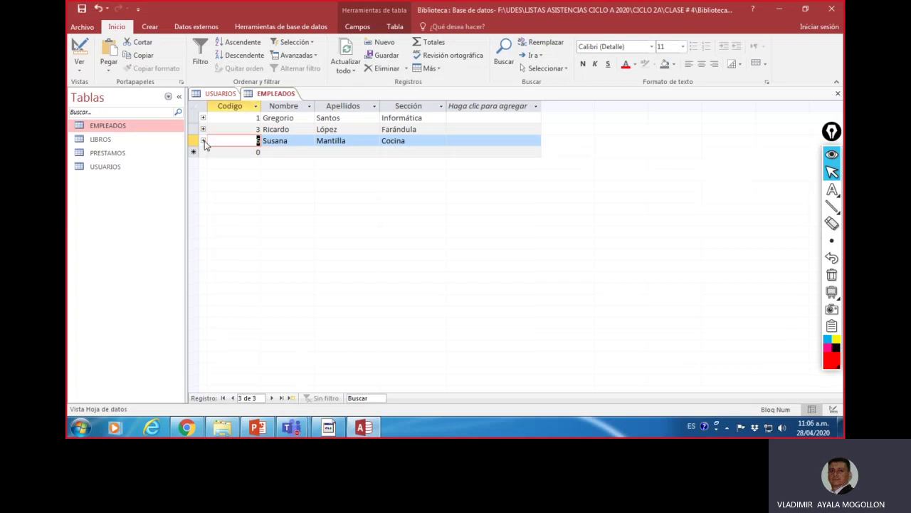
# Switch between the USUARIOS and EMPLEADOS datasheets to examine how their records correspond by Codigo
pyautogui.click(220, 95)
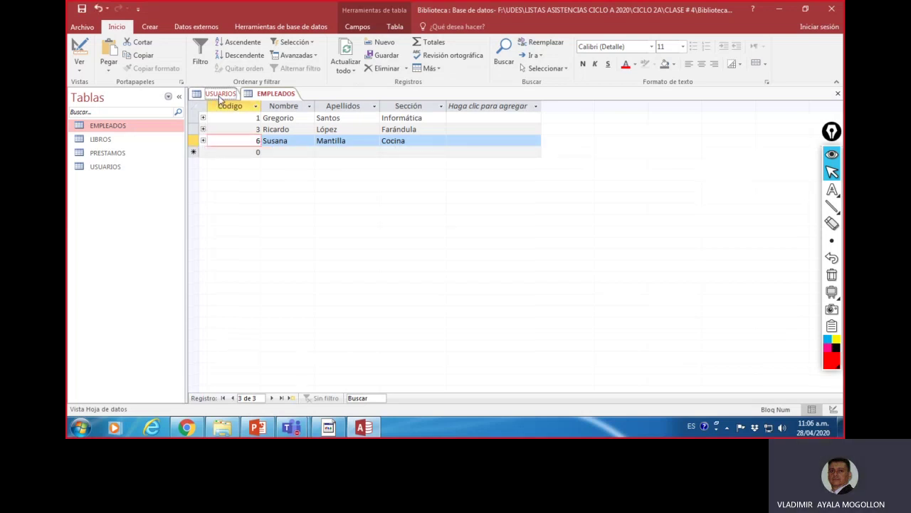
pyautogui.click(262, 94)
pyautogui.click(216, 94)
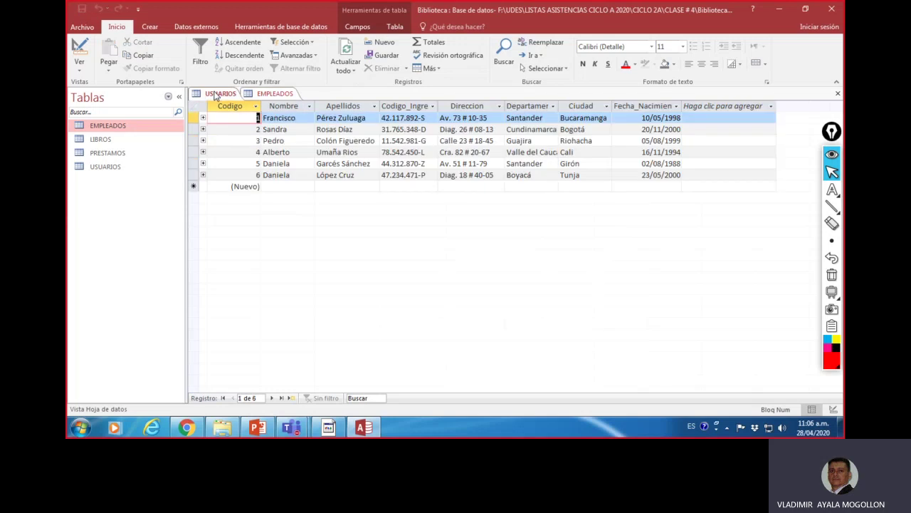
pyautogui.click(285, 94)
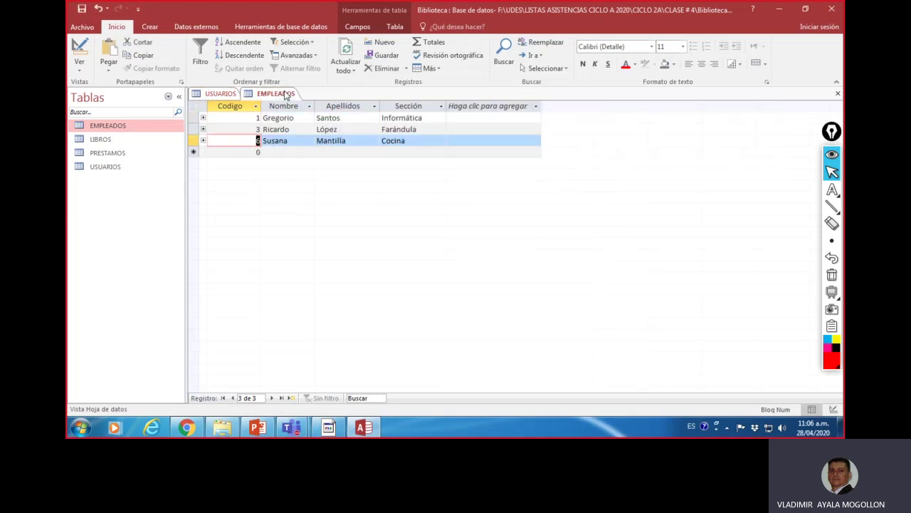
pyautogui.click(226, 95)
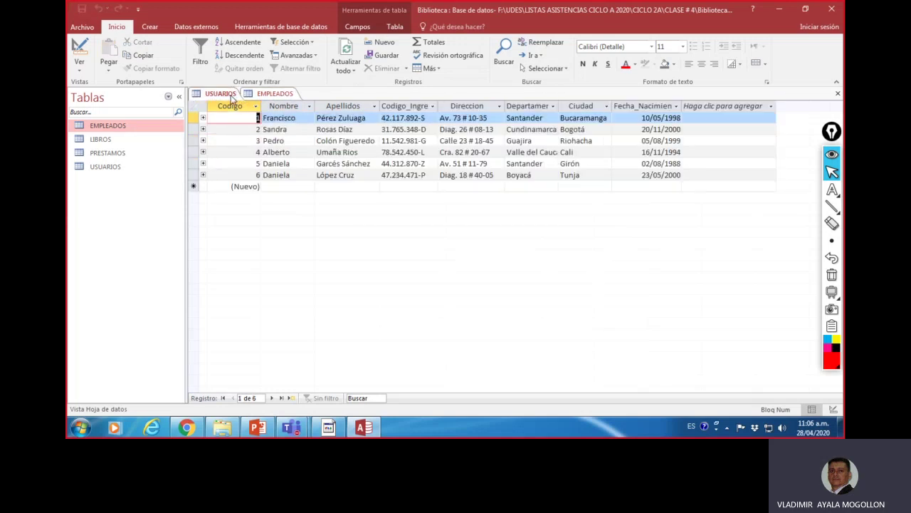
pyautogui.click(279, 94)
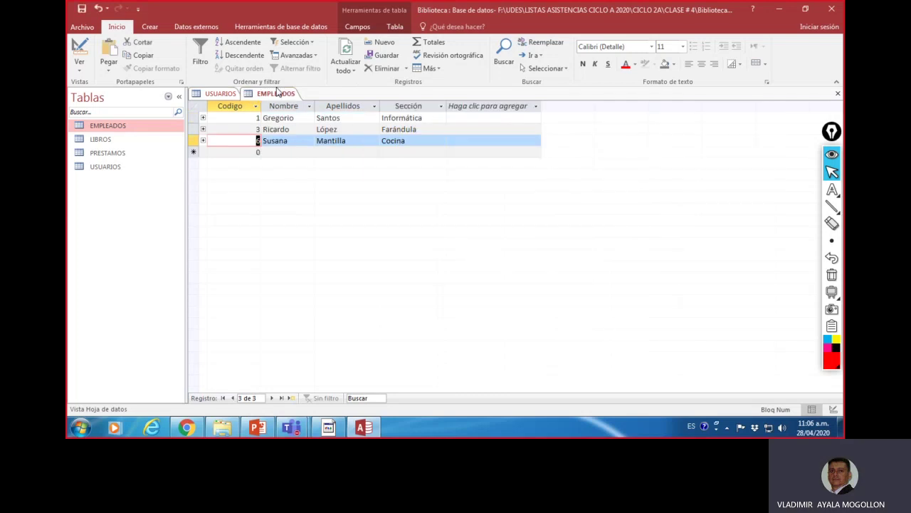
pyautogui.click(229, 96)
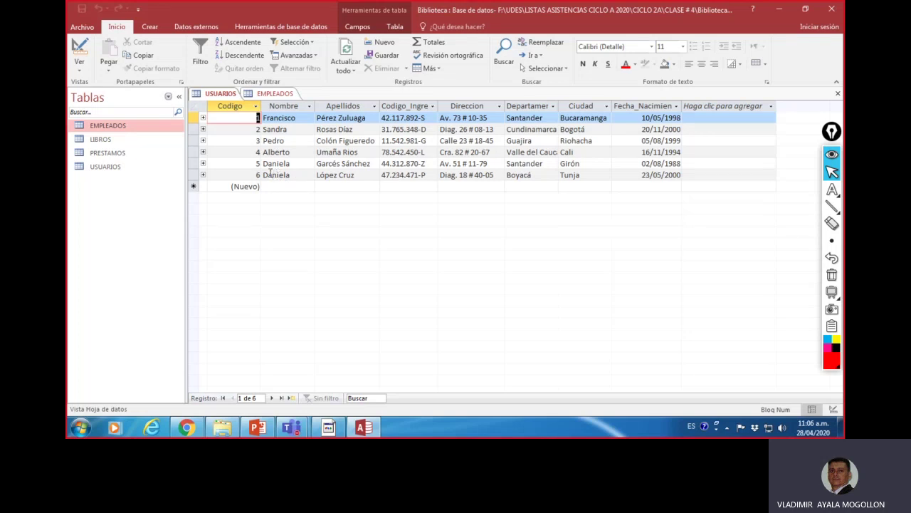
# Close the EMPLEADOS and USUARIOS datasheets, leaving the Biblioteca database without open tables
pyautogui.click(273, 95)
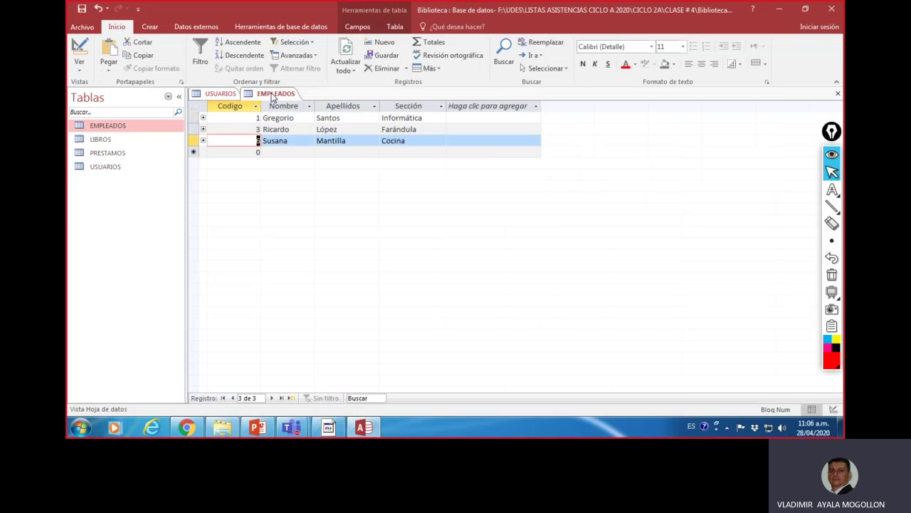
pyautogui.rightClick(271, 97)
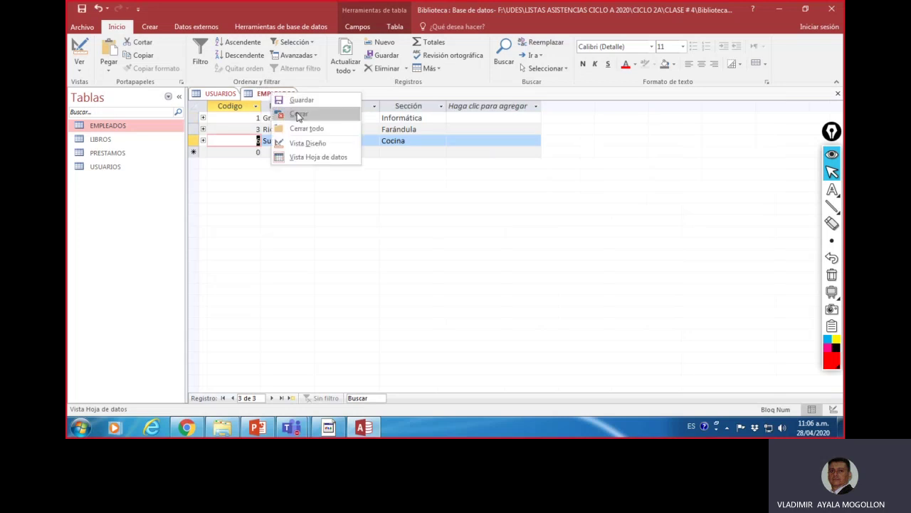
pyautogui.click(298, 115)
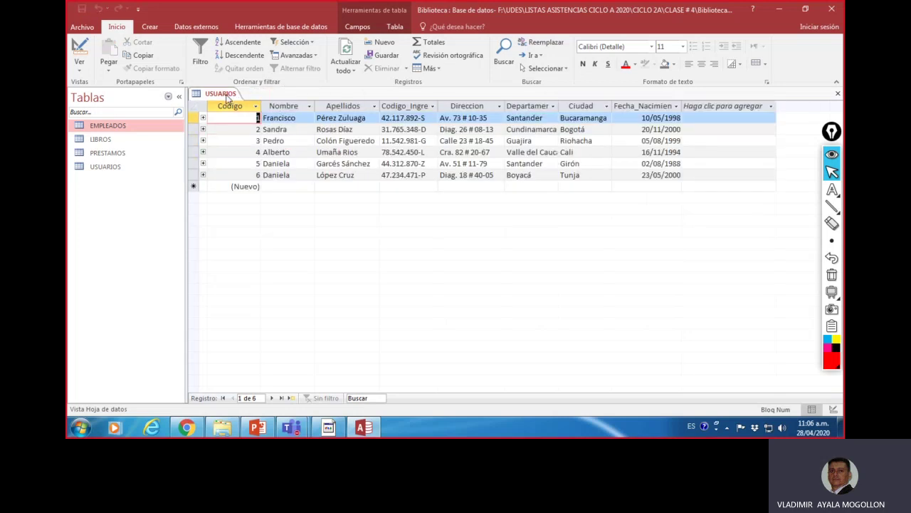
pyautogui.rightClick(227, 96)
pyautogui.click(260, 114)
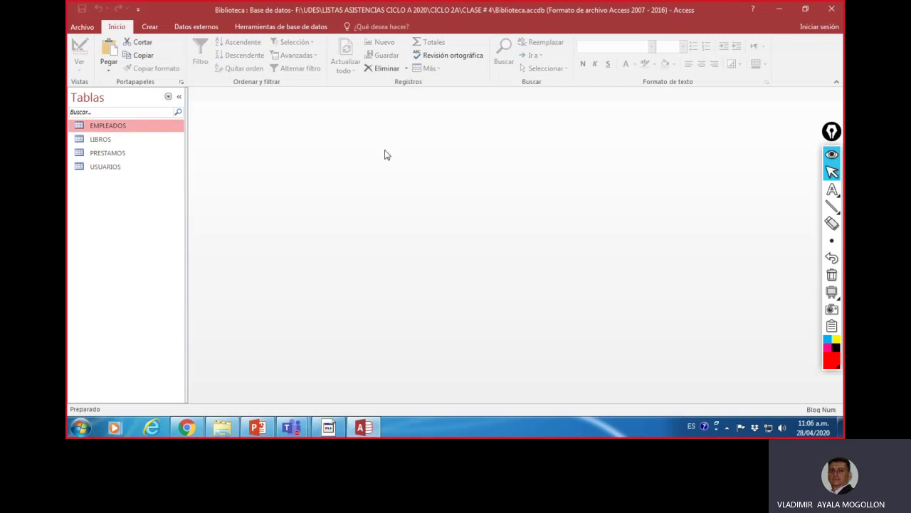
# Switch to the ongoing Microsoft Teams meeting for Clase # 4 and request to stop its recording
pyautogui.moveTo(277, 422)
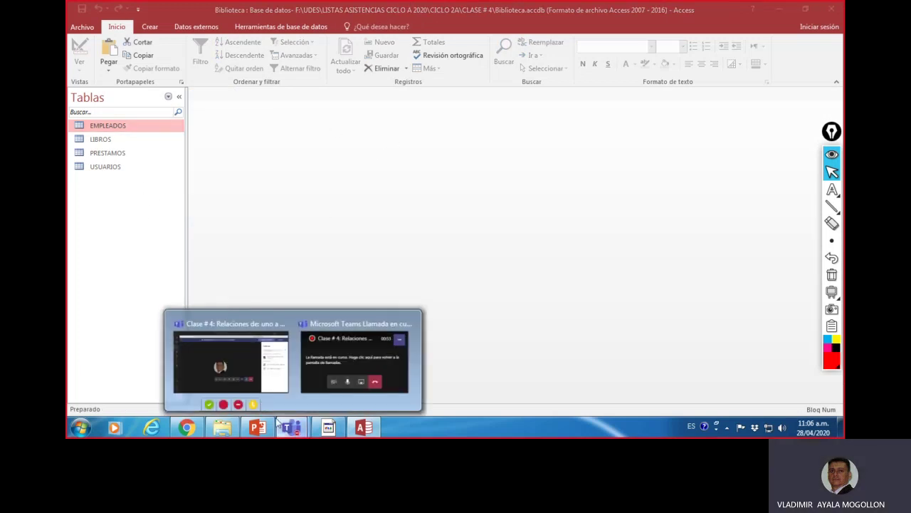
pyautogui.click(232, 361)
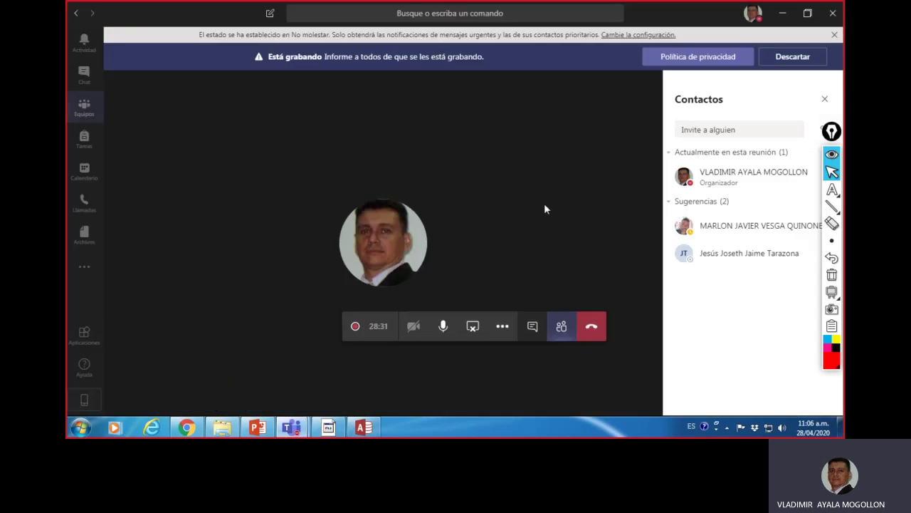
pyautogui.click(504, 328)
pyautogui.click(505, 329)
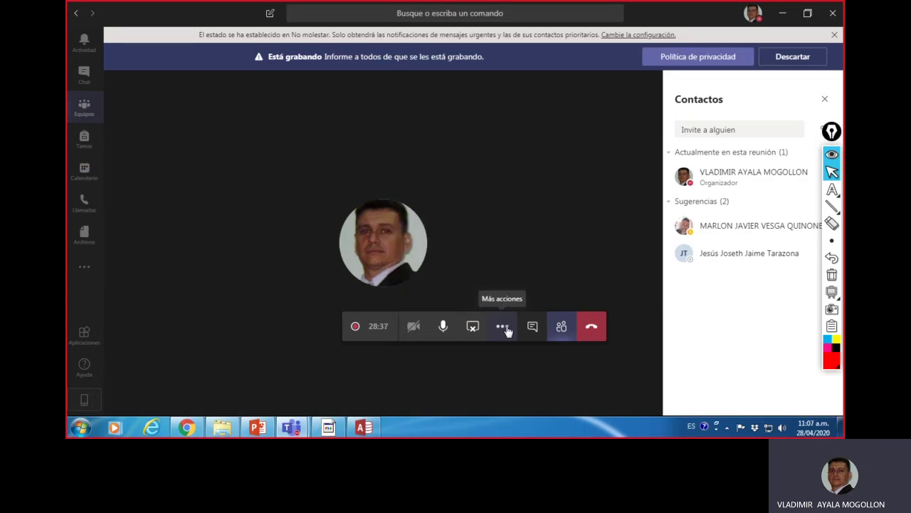
pyautogui.click(503, 328)
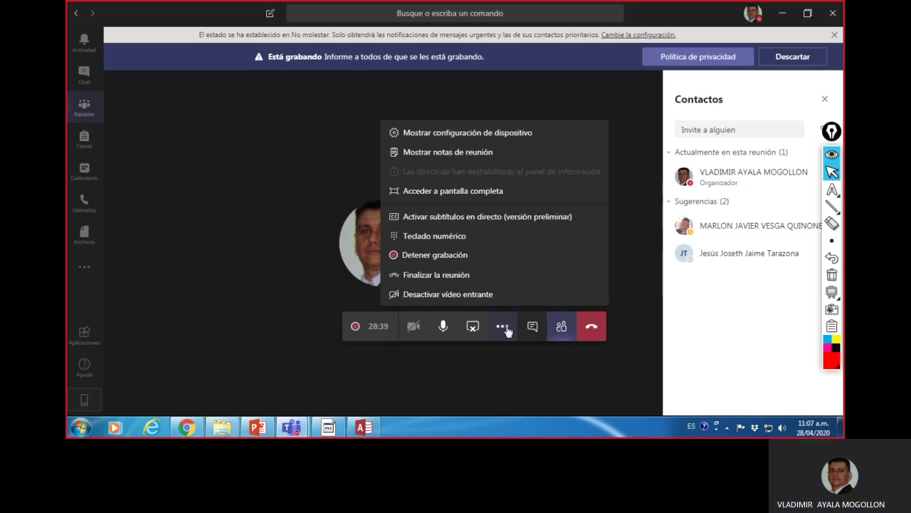
pyautogui.click(458, 263)
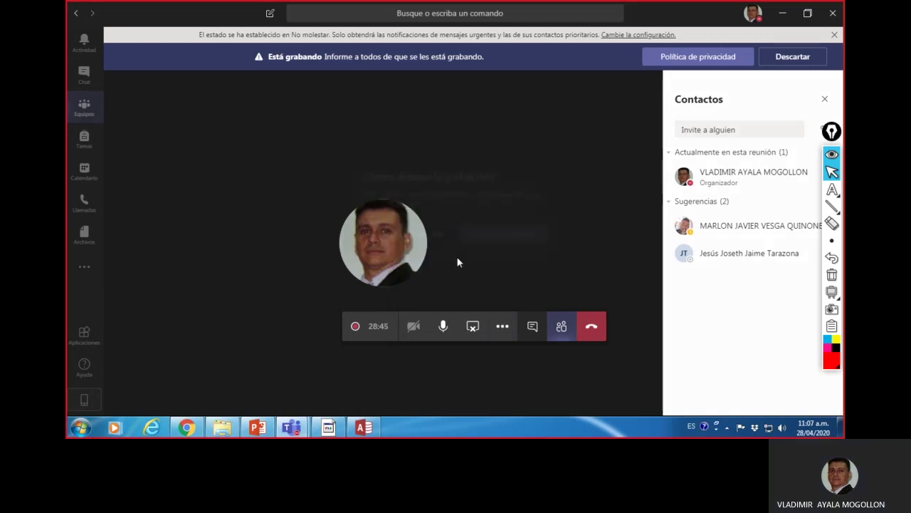